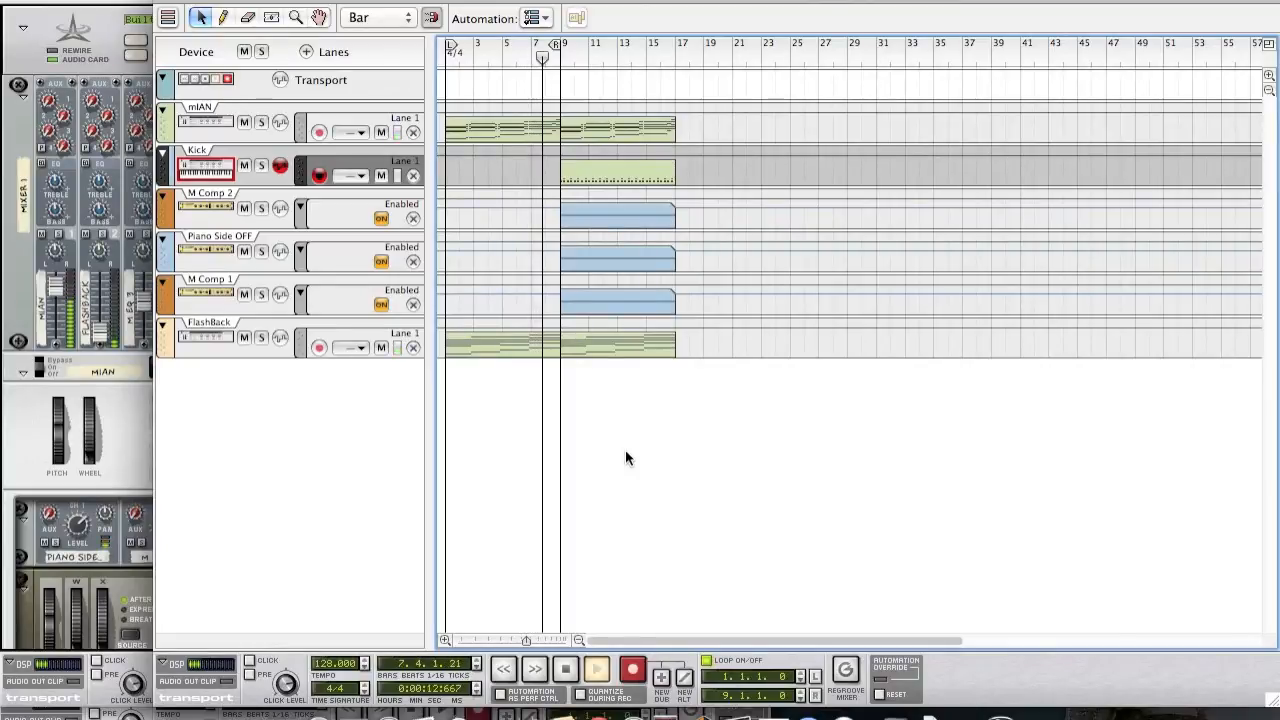
Stop playback and close the finished song's windows to bring up the untitled song containing the empty Combinator.
key("space")
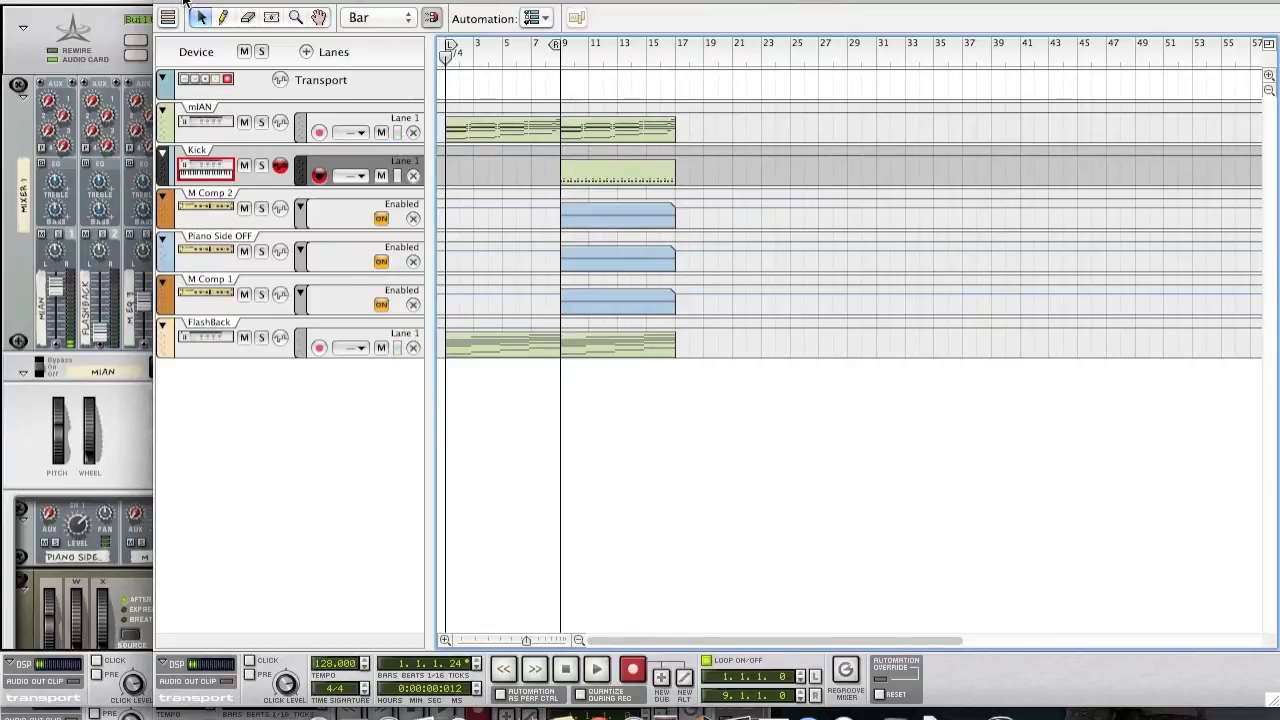
left_click(167, 2)
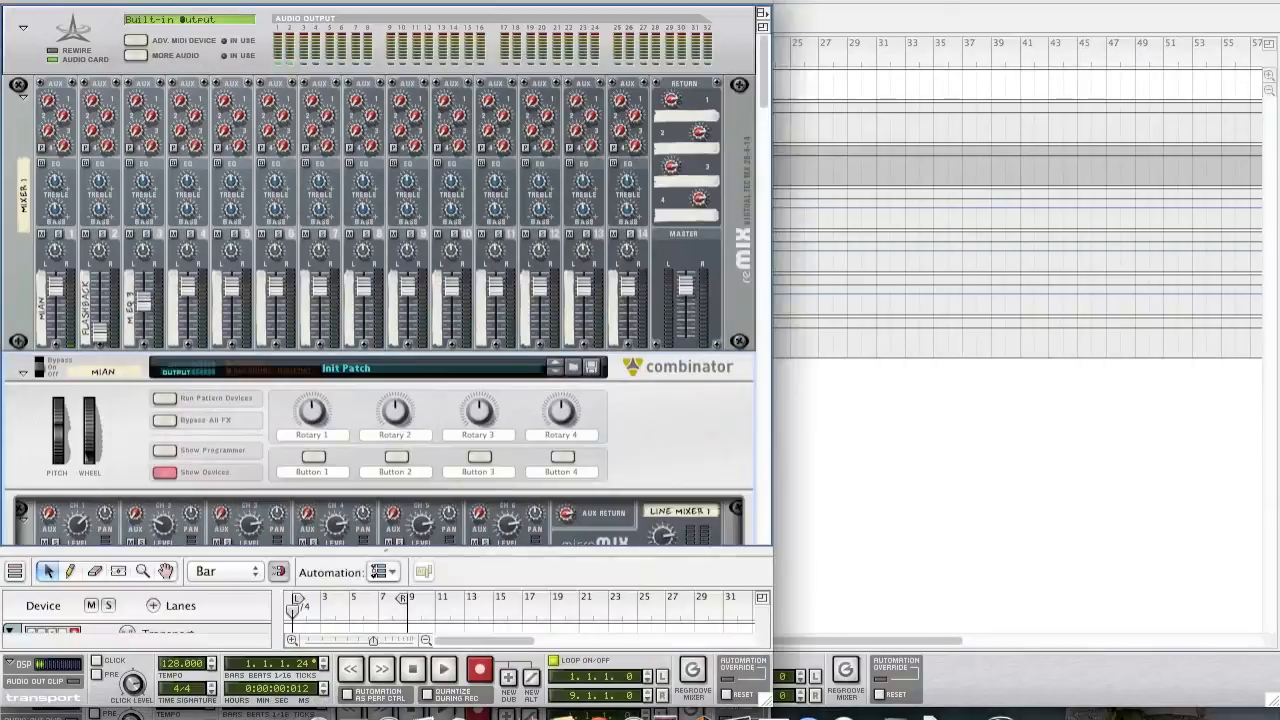
left_click(14, 4)
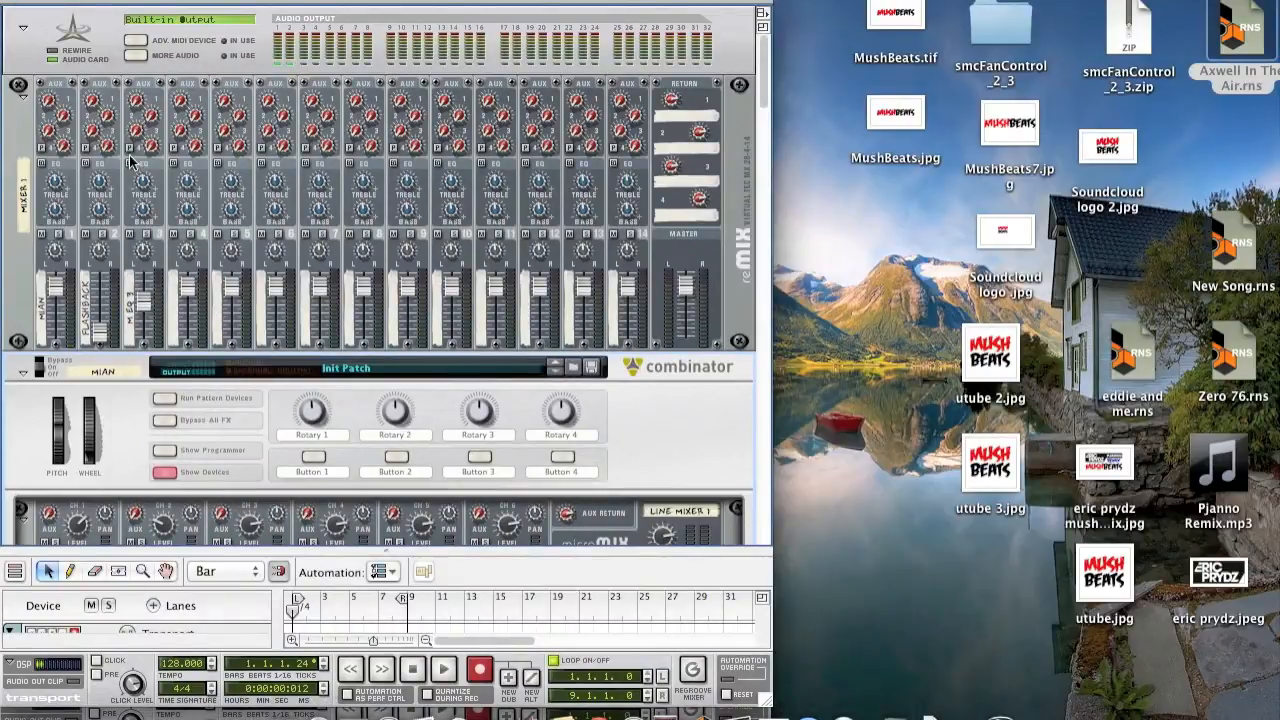
left_click(571, 250)
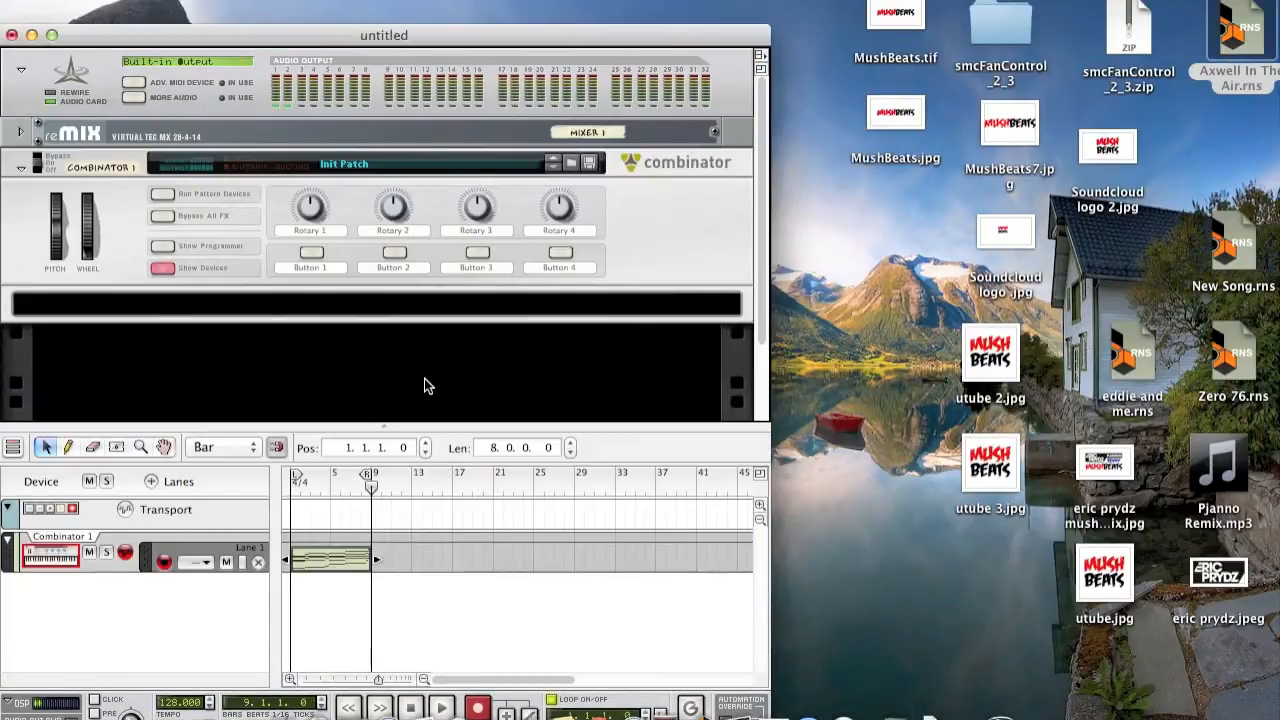
Detach the untitled song's sequencer into its own window and place it beside the rack.
left_click_drag(426, 35, 423, 1)
left_click(425, 1)
left_click(455, 78)
left_click_drag(1275, 698, 776, 692)
left_click_drag(505, 3, 1010, 1)
left_click(377, 317)
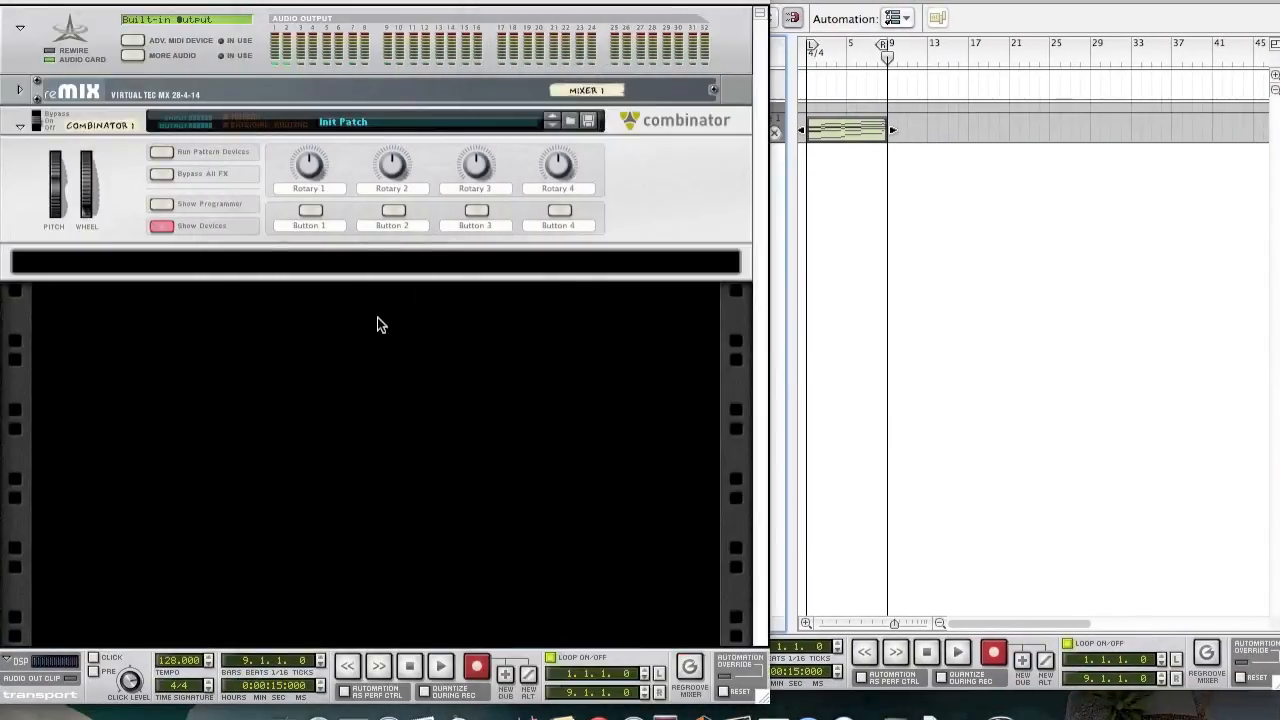
Create a Line Mixer 6:2 inside the empty Combinator.
left_click(263, 269)
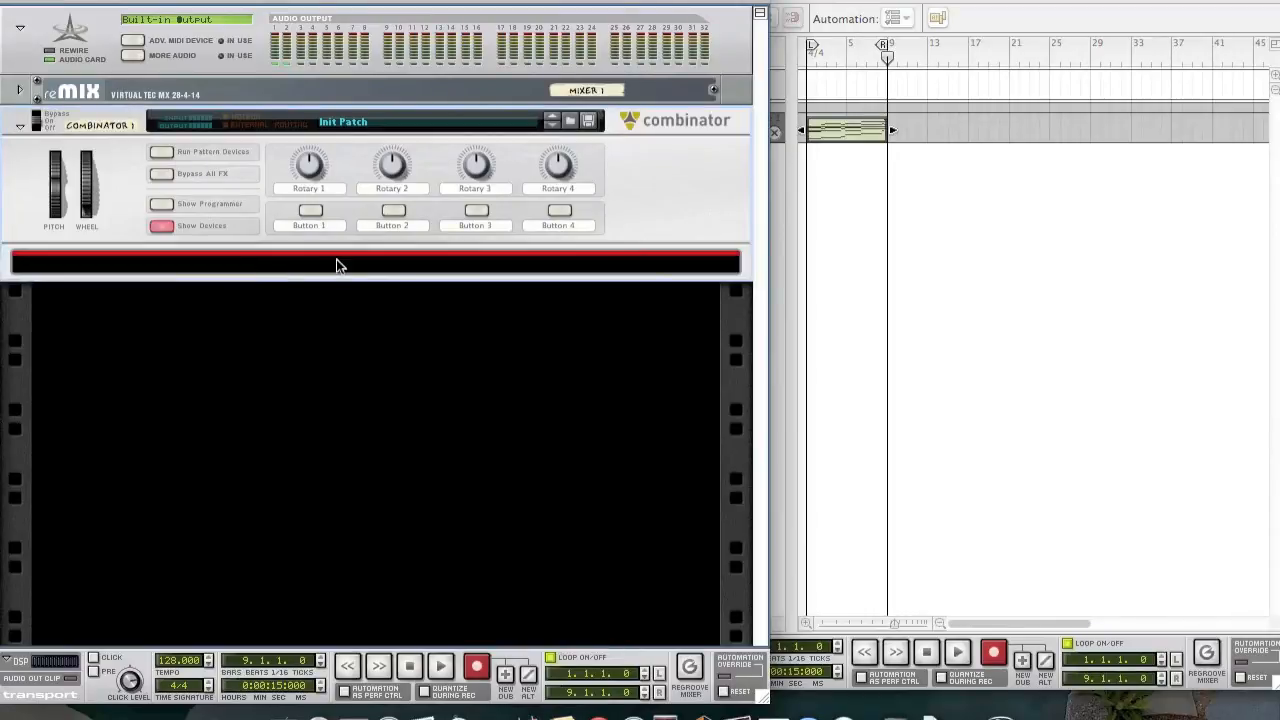
right_click(161, 260)
mouse_move(345, 550)
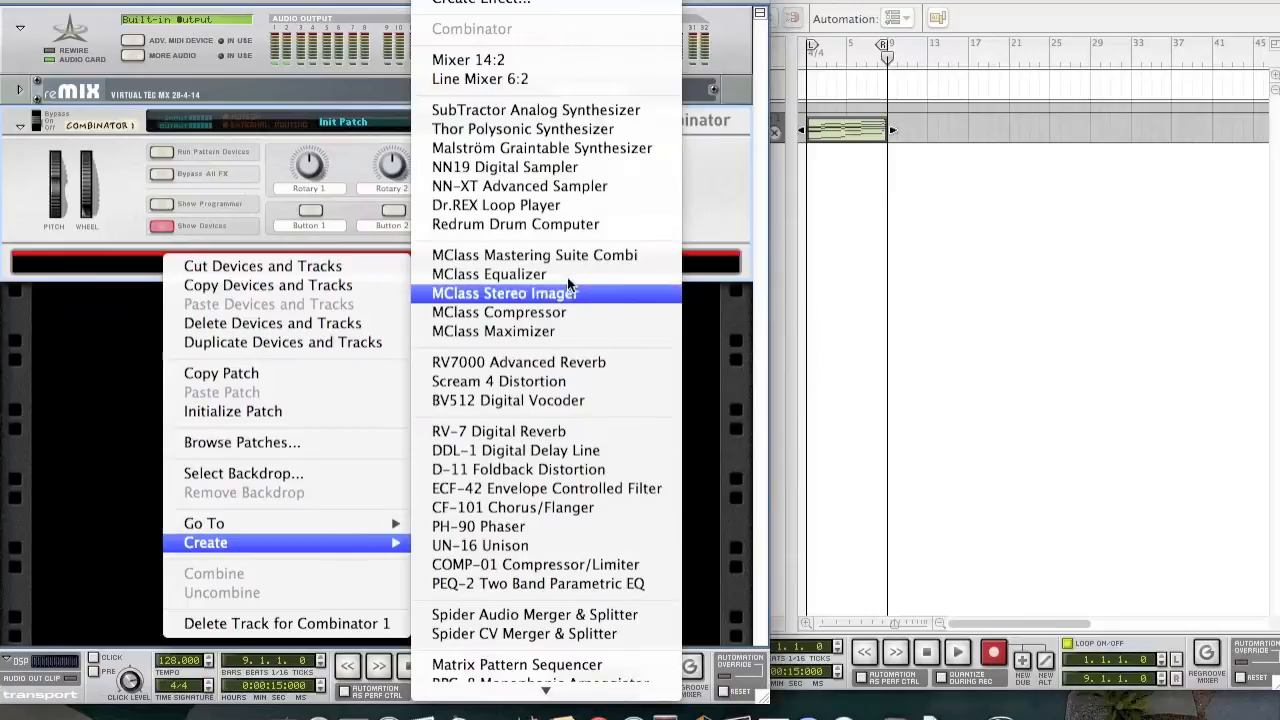
left_click(480, 79)
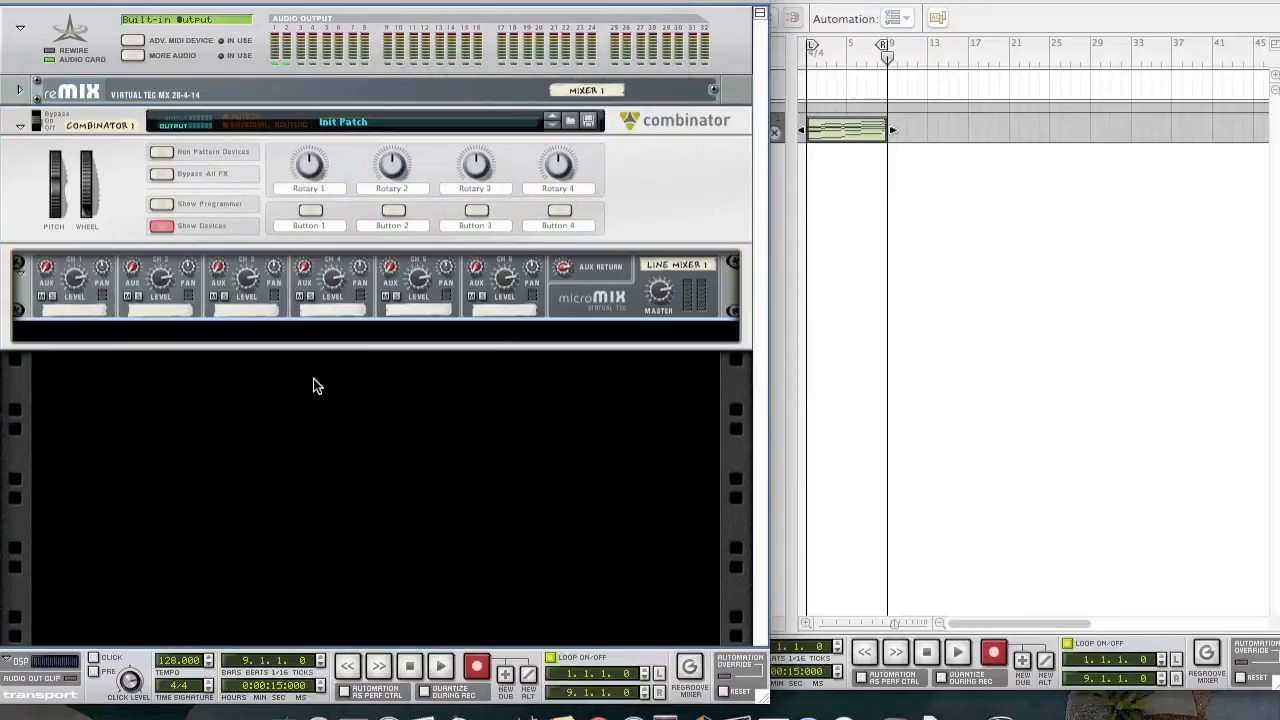
Create an NN-XT Advanced Sampler below the line mixer in the Combinator and expand its remote editor.
left_click(259, 335)
right_click(259, 335)
mouse_move(354, 601)
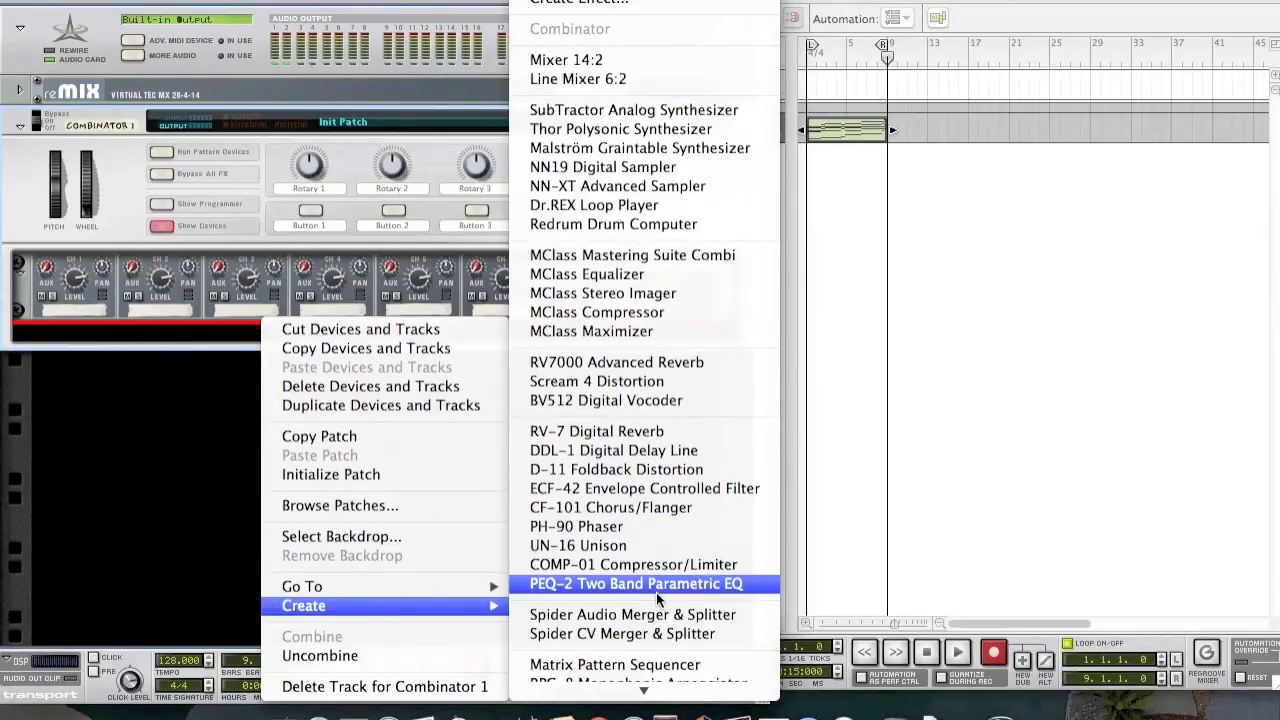
left_click(631, 190)
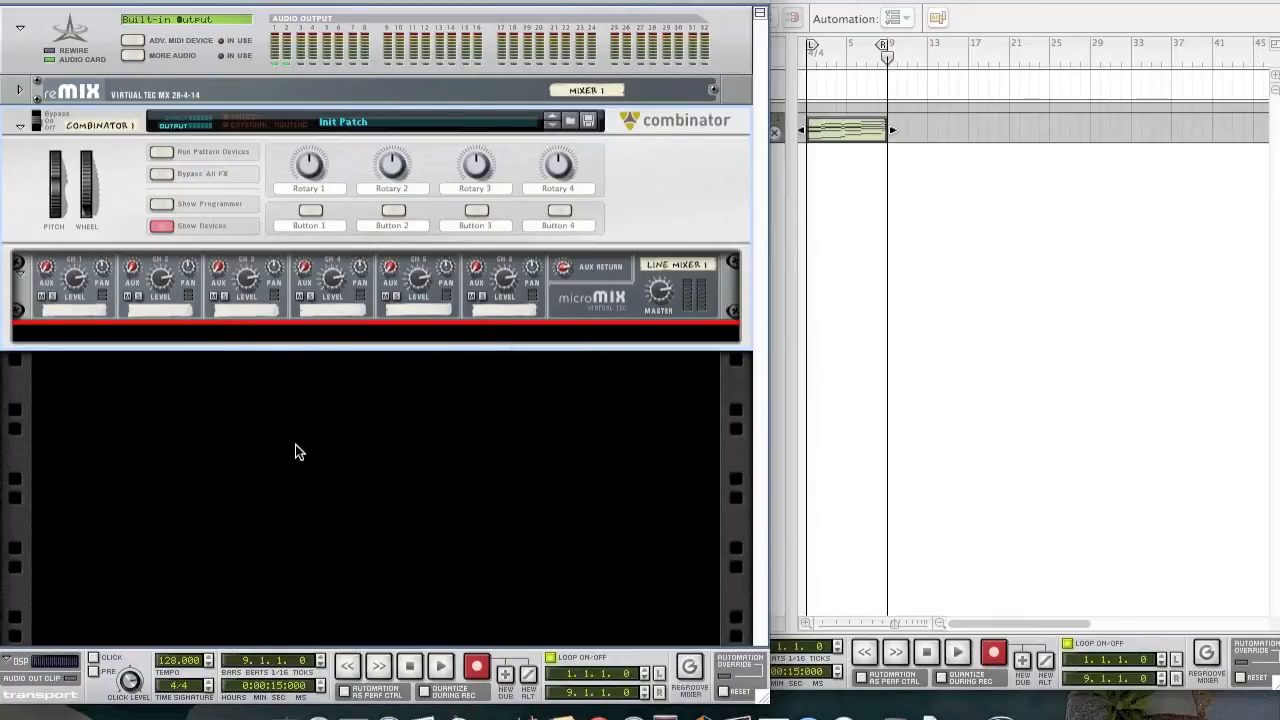
scroll(282, 548, "down", 3)
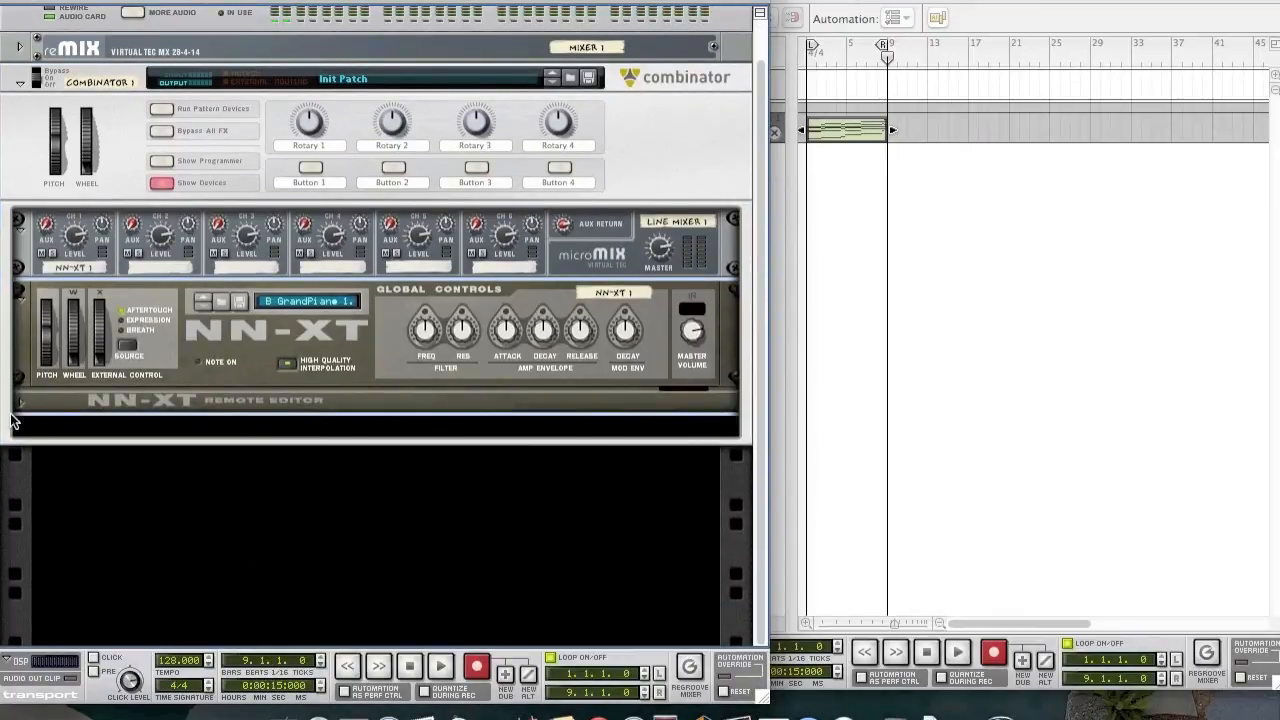
left_click(21, 404)
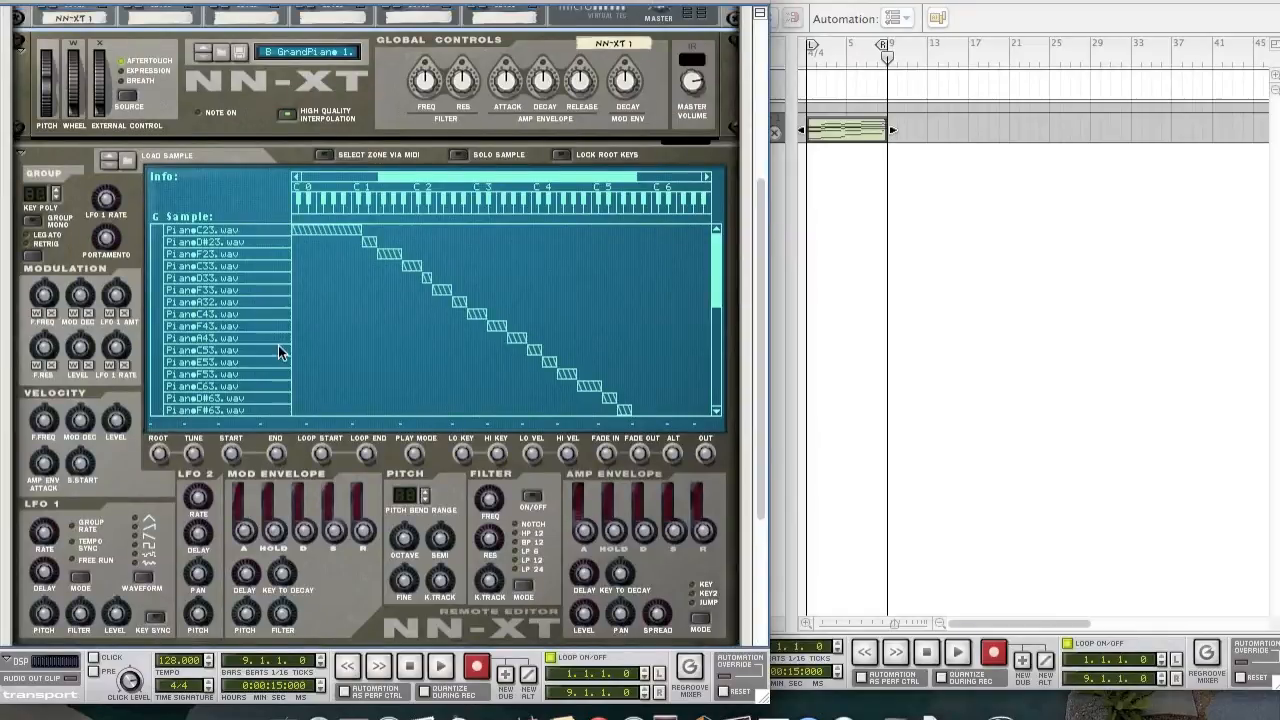
Load the GrandPno W.sxt patch from the factory Piano folder into the NN-XT sampler.
scroll(278, 345, "up", 5)
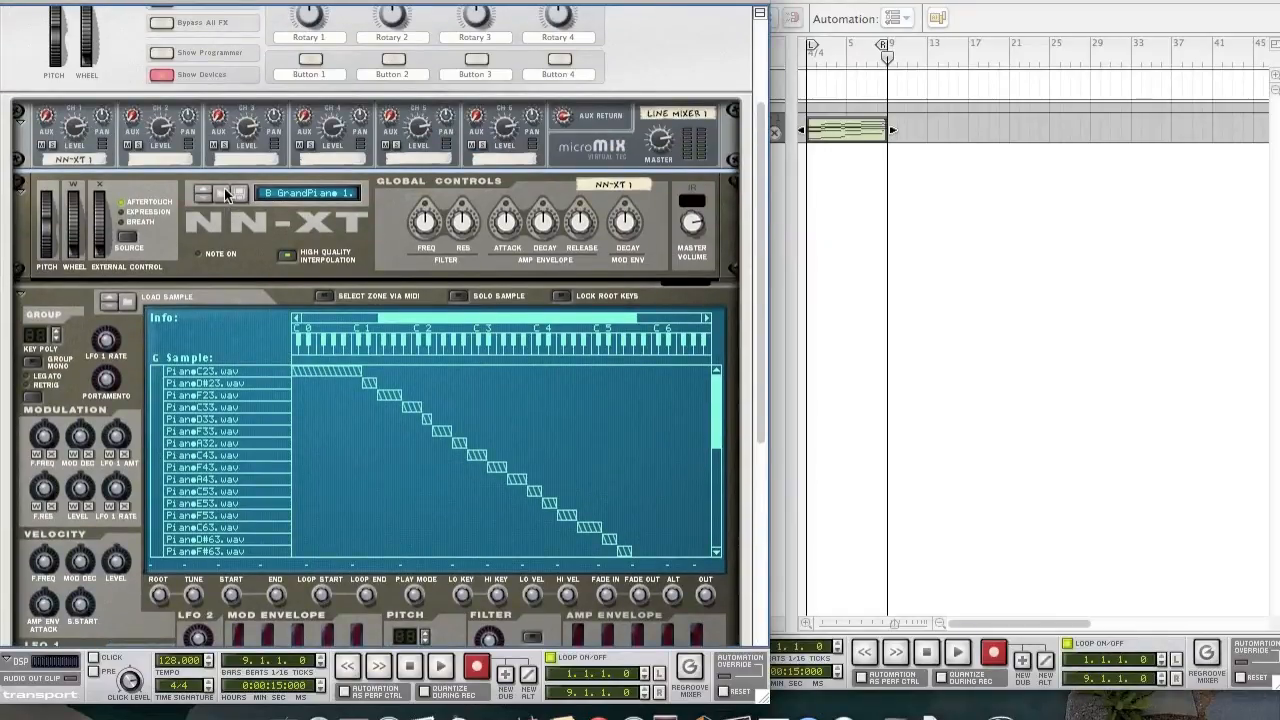
left_click(223, 191)
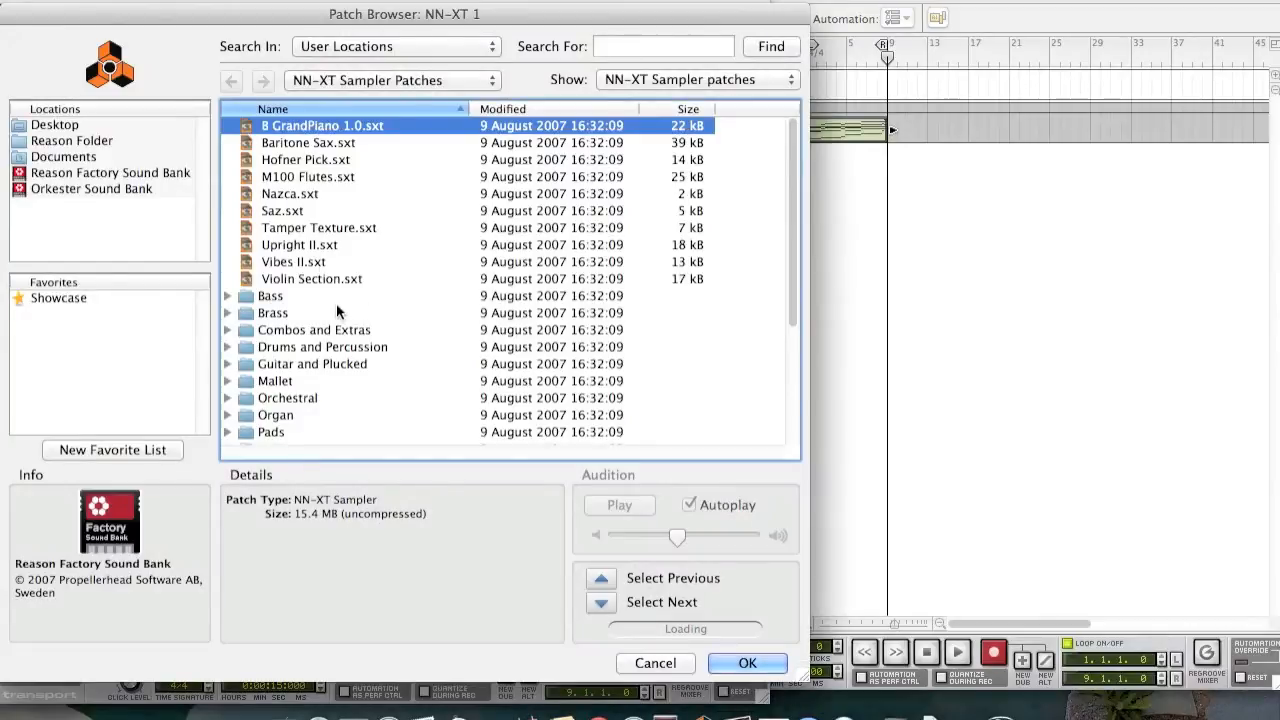
scroll(302, 276, "down", 5)
scroll(302, 276, "up", 5)
scroll(268, 313, "down", 3)
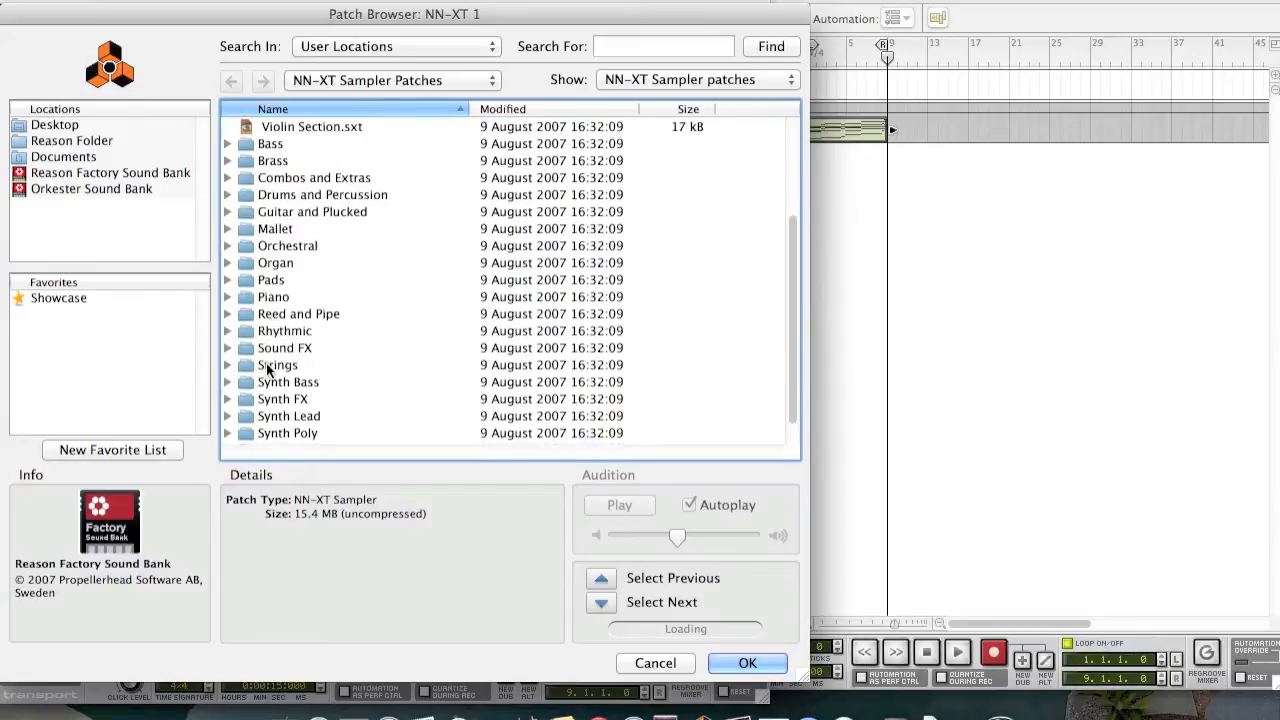
left_click(227, 297)
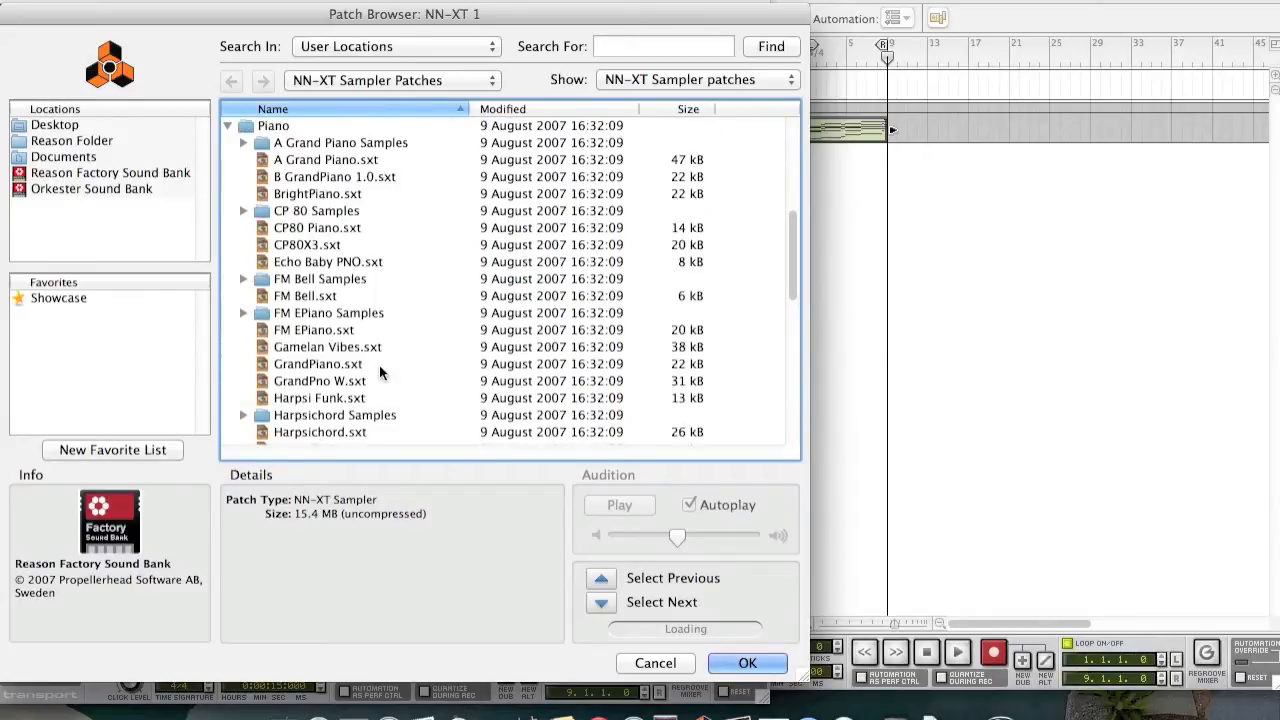
scroll(379, 364, "down", 10)
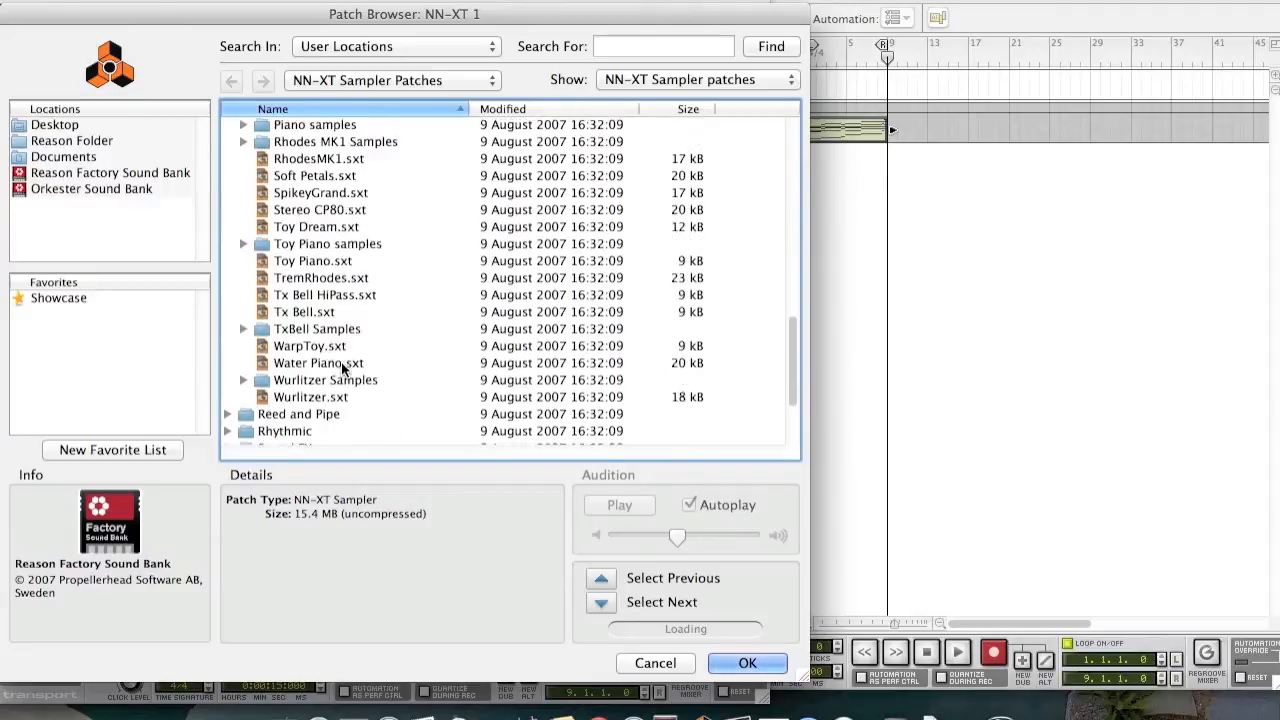
scroll(341, 367, "up", 5)
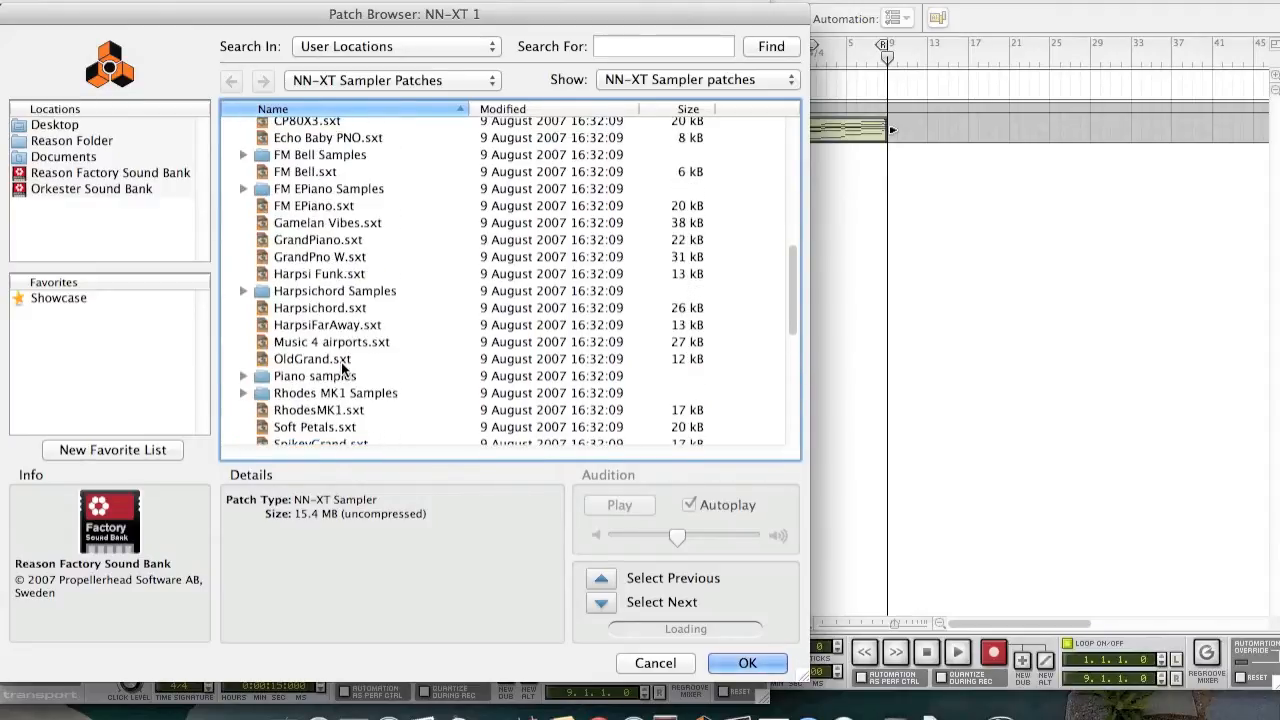
left_click(329, 258)
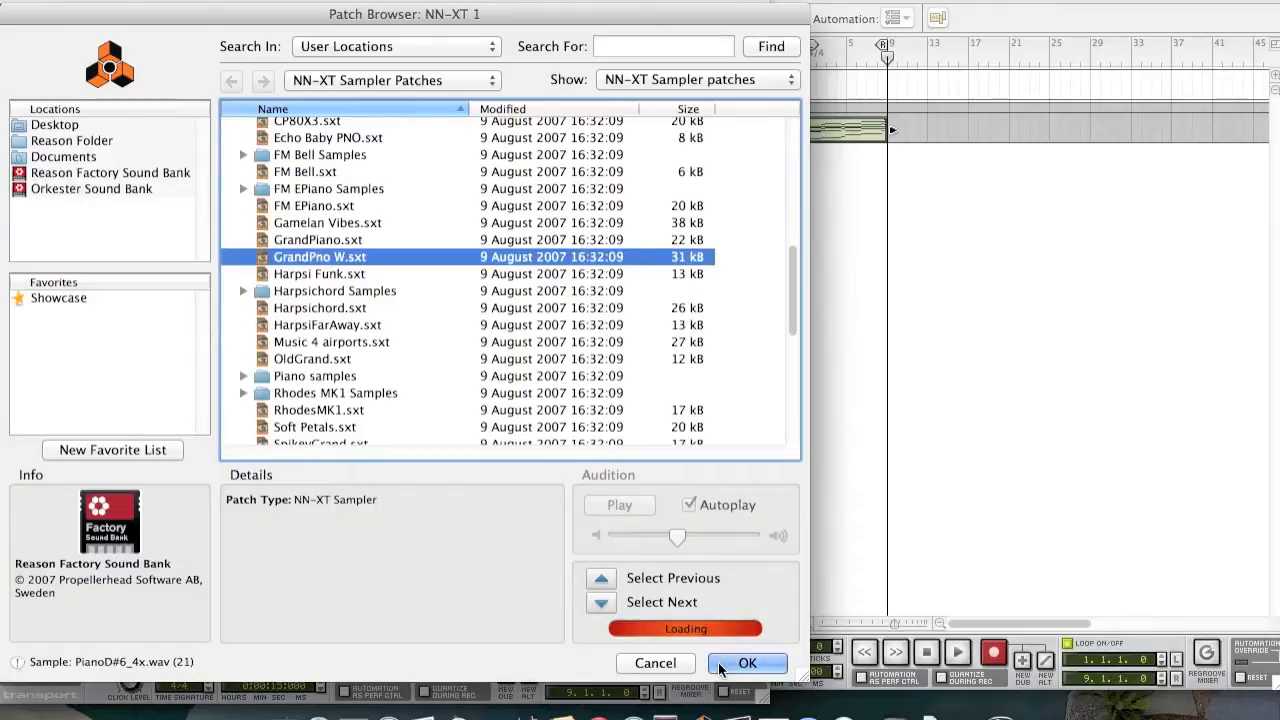
scroll(451, 223, "up", 4)
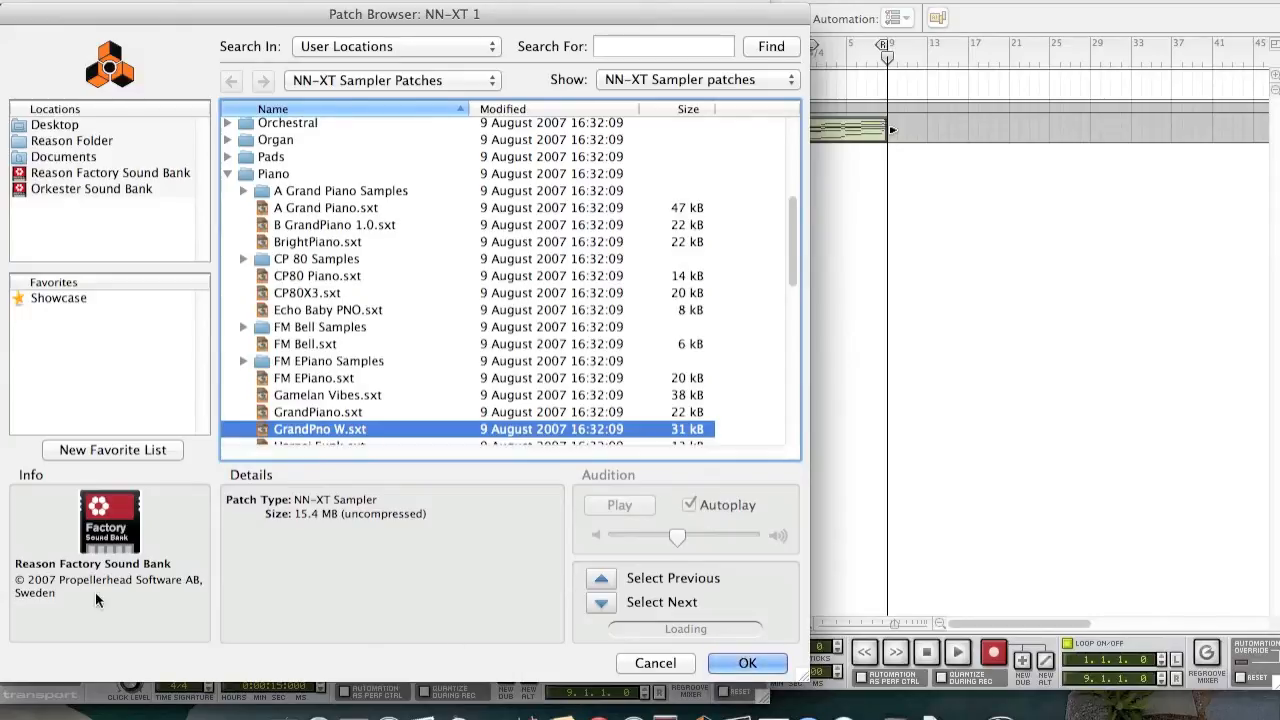
left_click(770, 664)
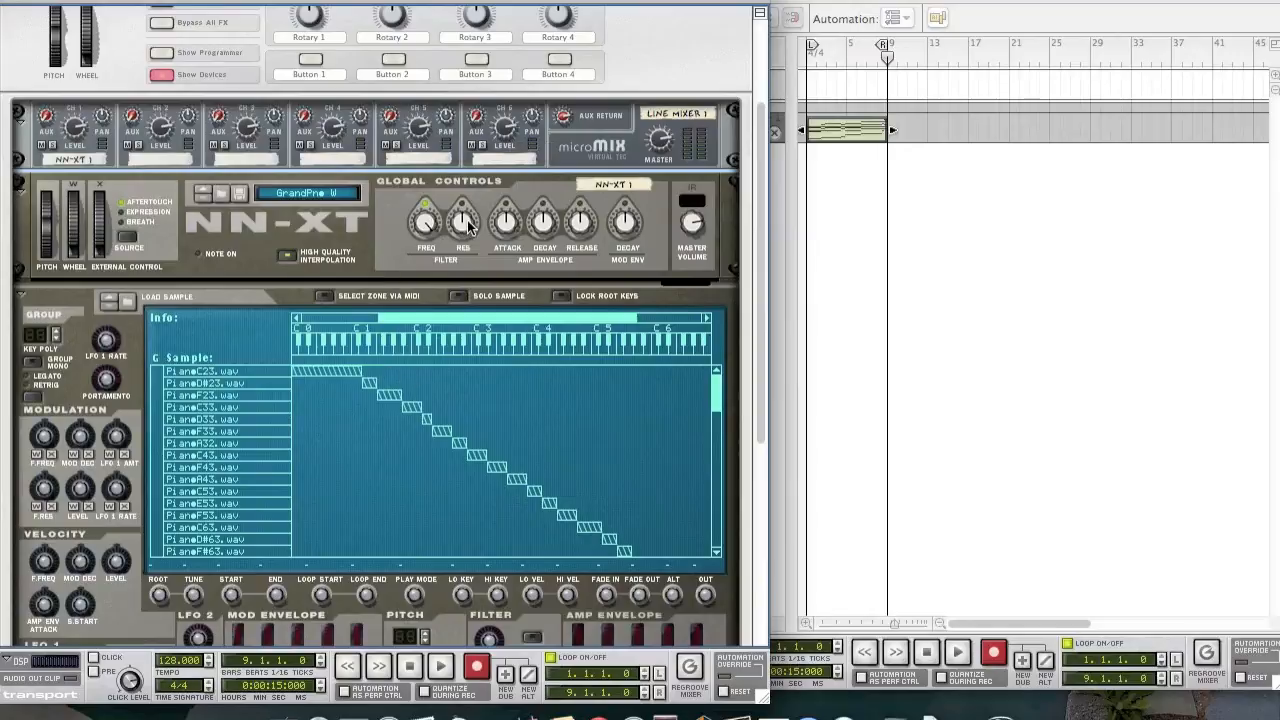
Raise the NN-XT's filter resonance and mod envelope decay, set its amp envelope release to 20, and check the rear cabling.
left_click_drag(469, 226, 431, 207)
mouse_move(574, 232)
left_click_drag(574, 232, 570, 228)
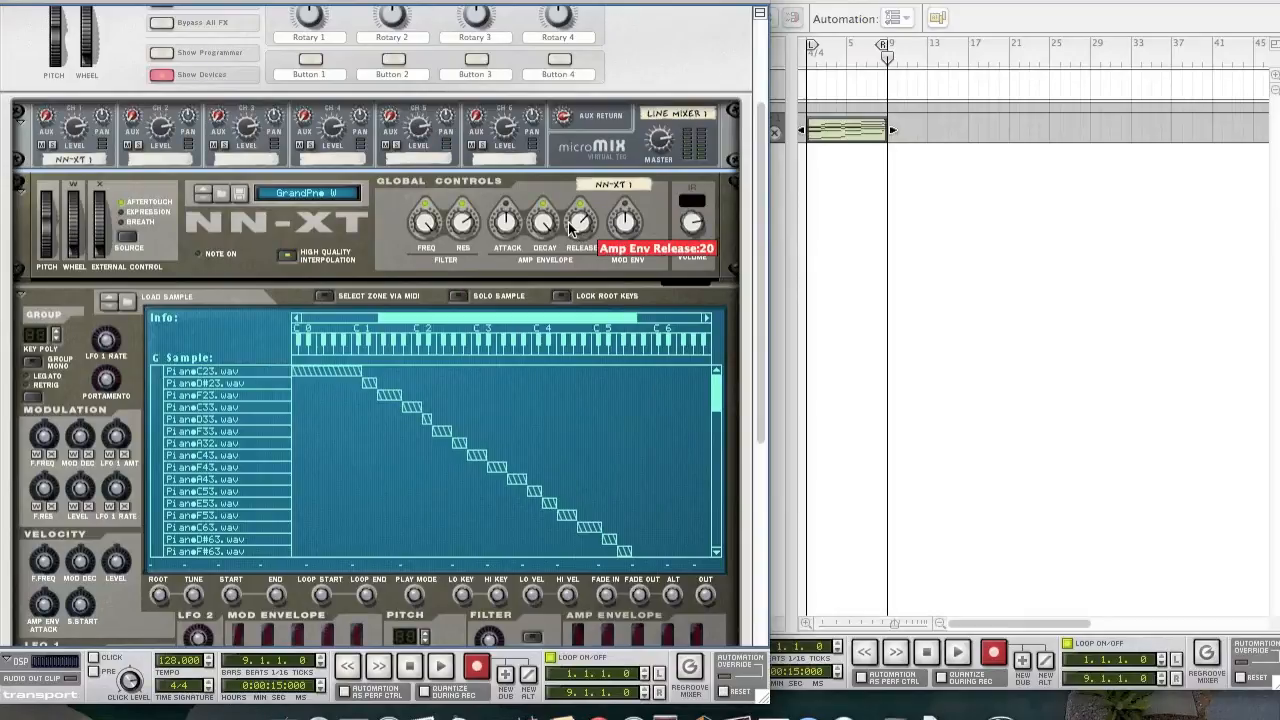
mouse_move(628, 234)
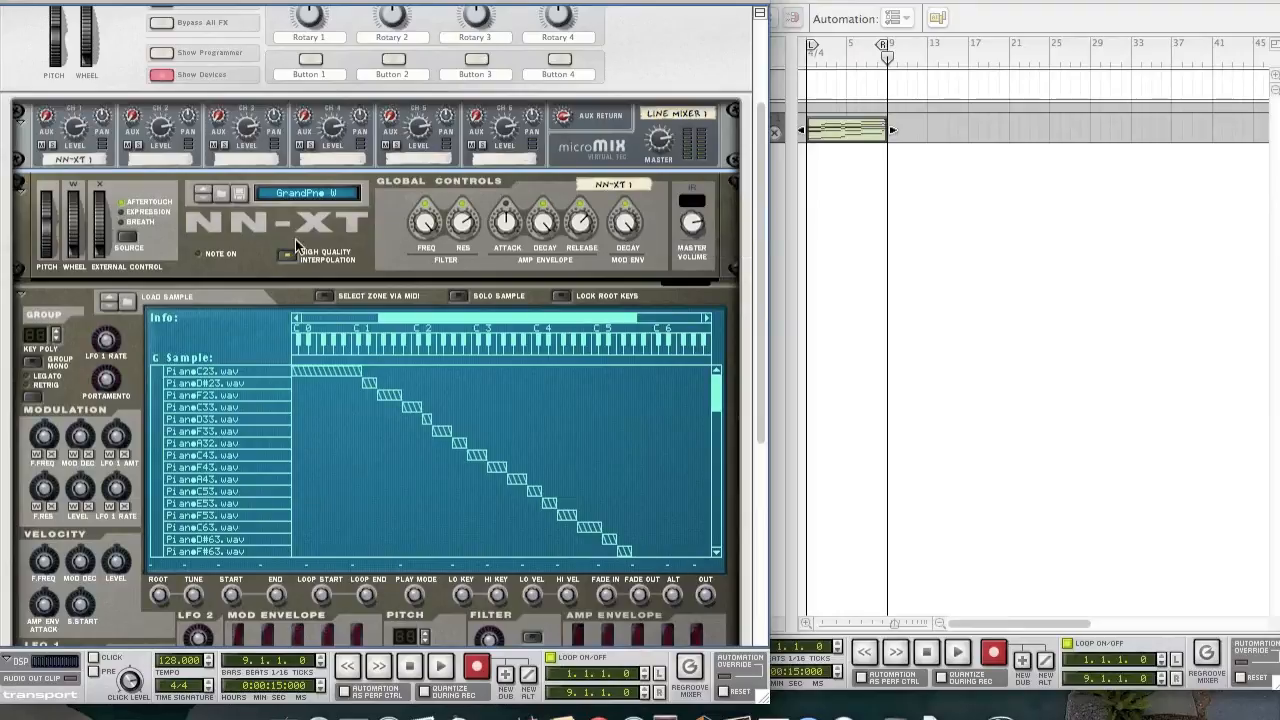
key("Tab")
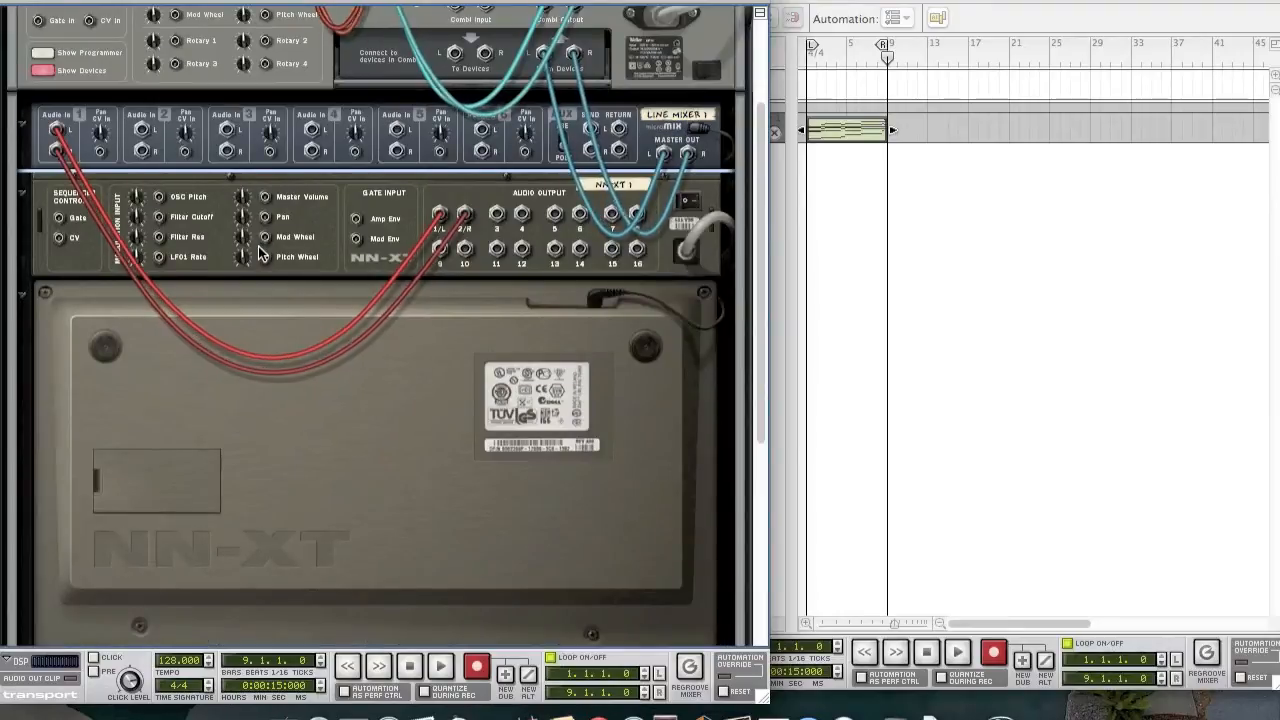
key("Tab")
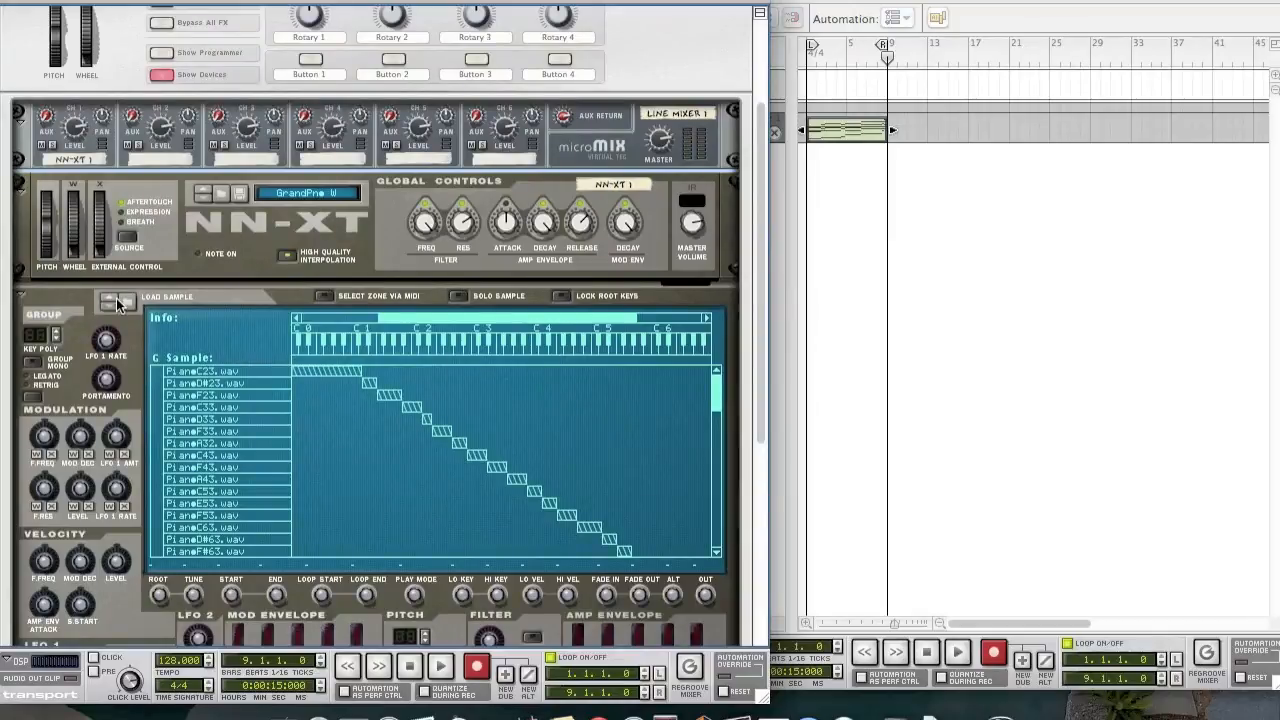
Create an MClass Equalizer directly below the NN-XT sampler inside the Combinator.
scroll(40, 265, "down", 5)
left_click(340, 402)
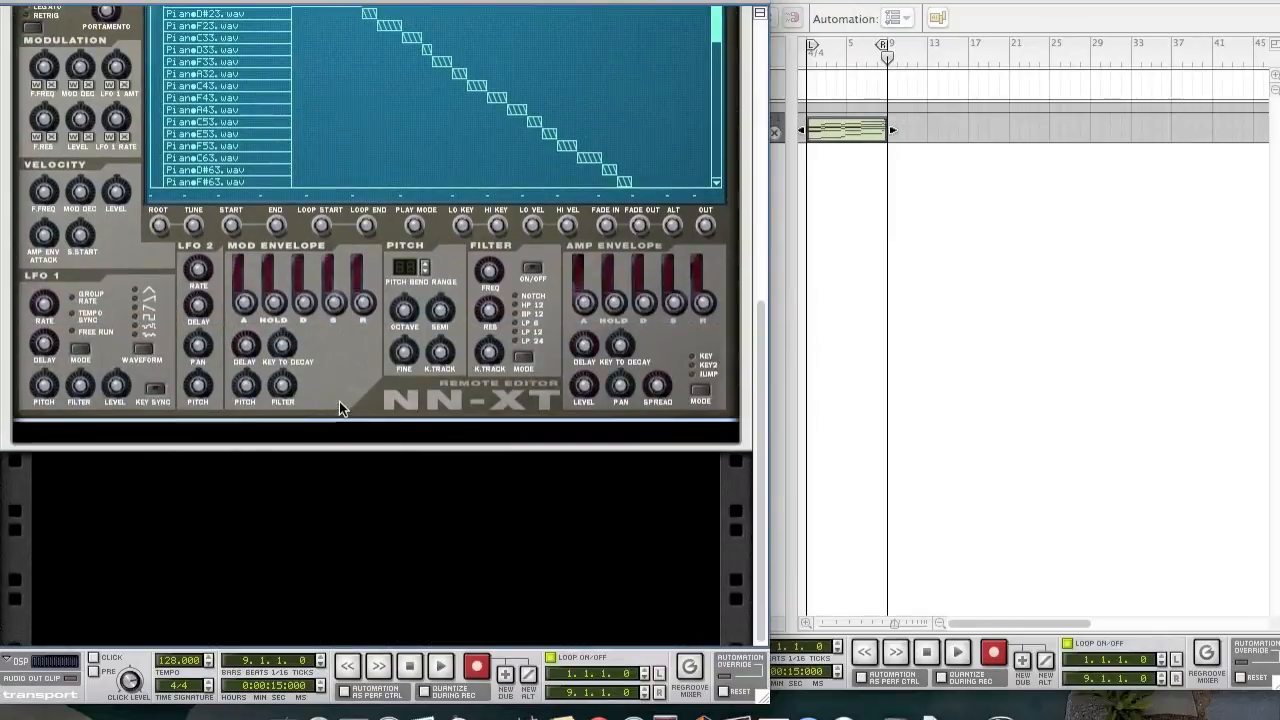
right_click(340, 402)
mouse_move(403, 606)
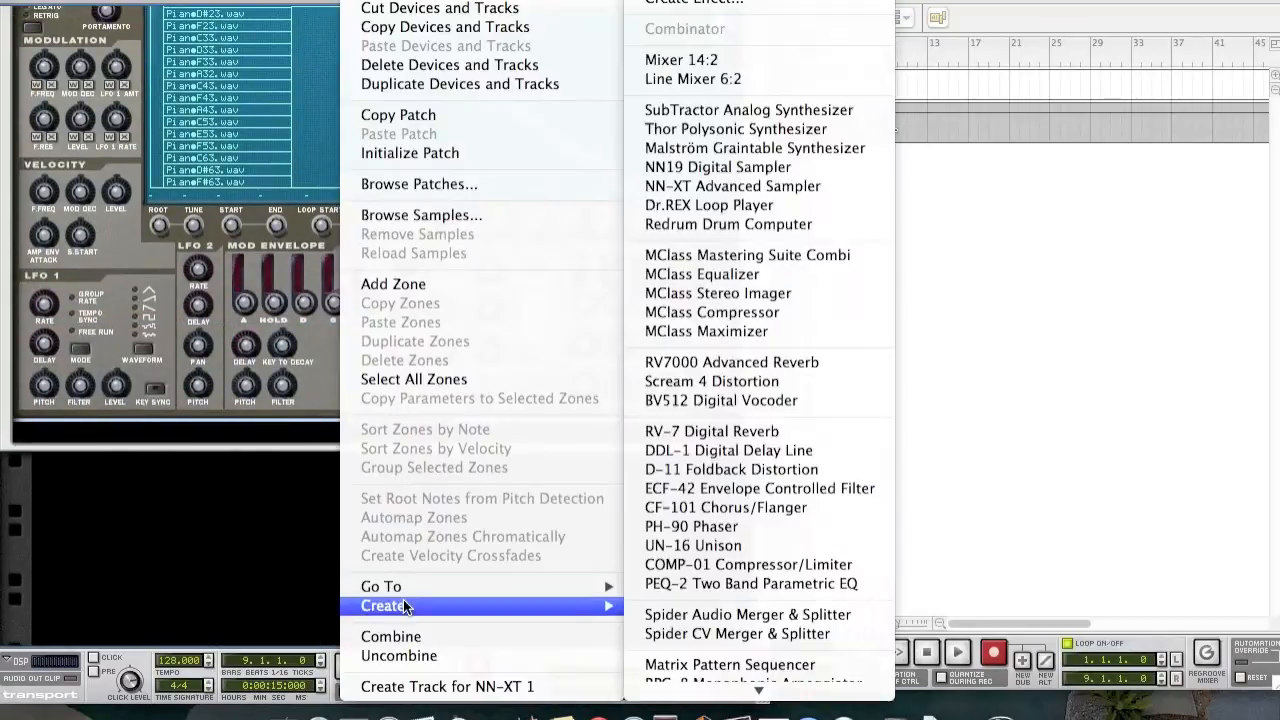
left_click(740, 273)
scroll(291, 627, "down", 3)
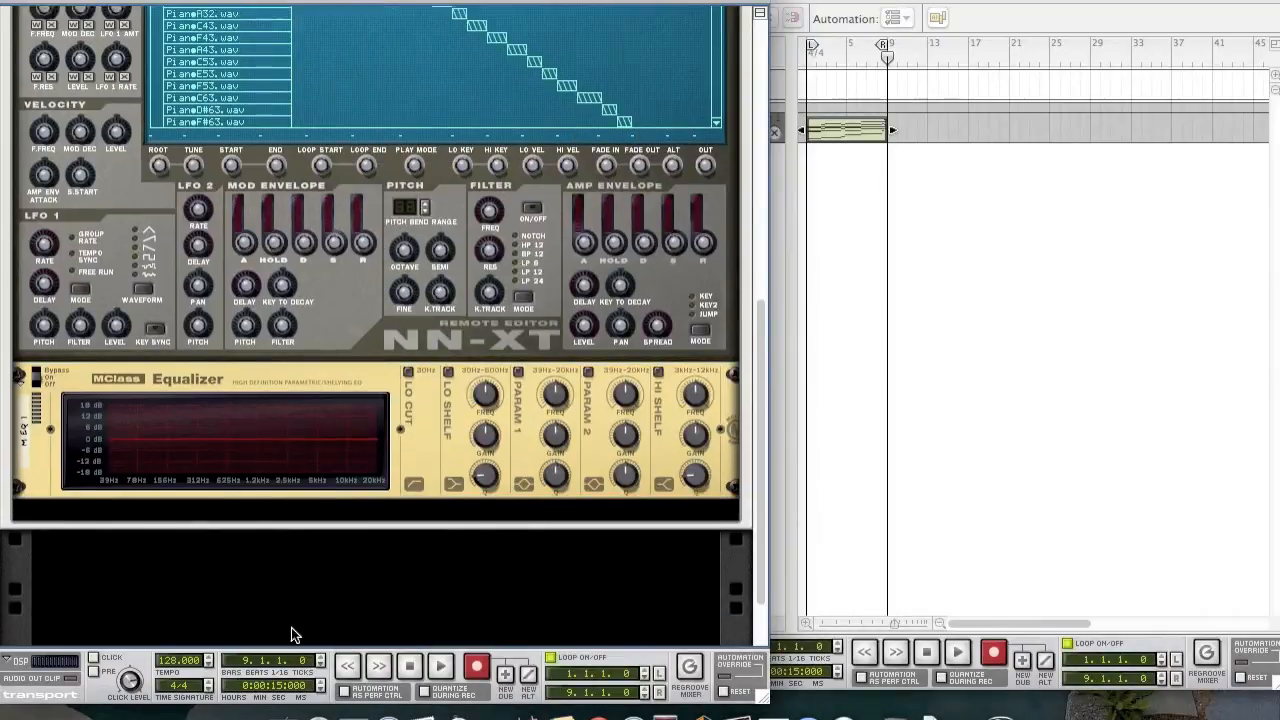
Enable the Lo Cut, Lo Shelf, Param 1 and Hi Shelf bands on the MClass Equalizer.
left_click(409, 355)
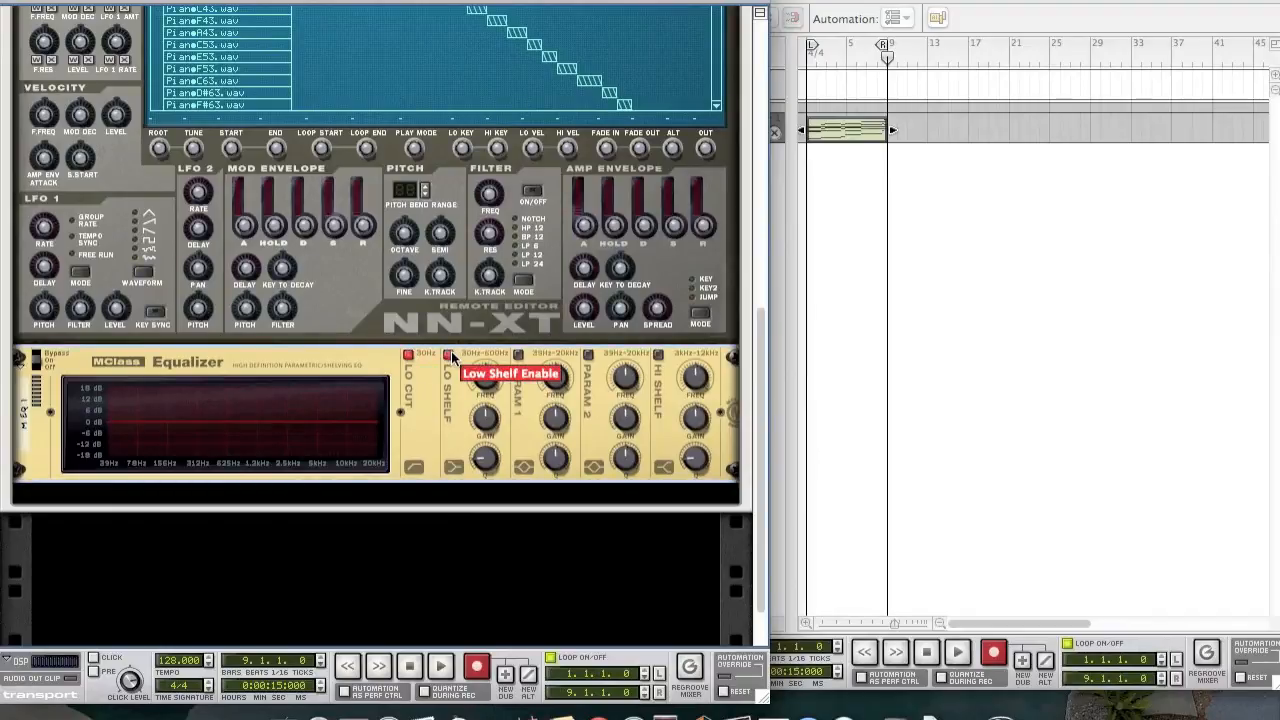
left_click(448, 355)
left_click(518, 355)
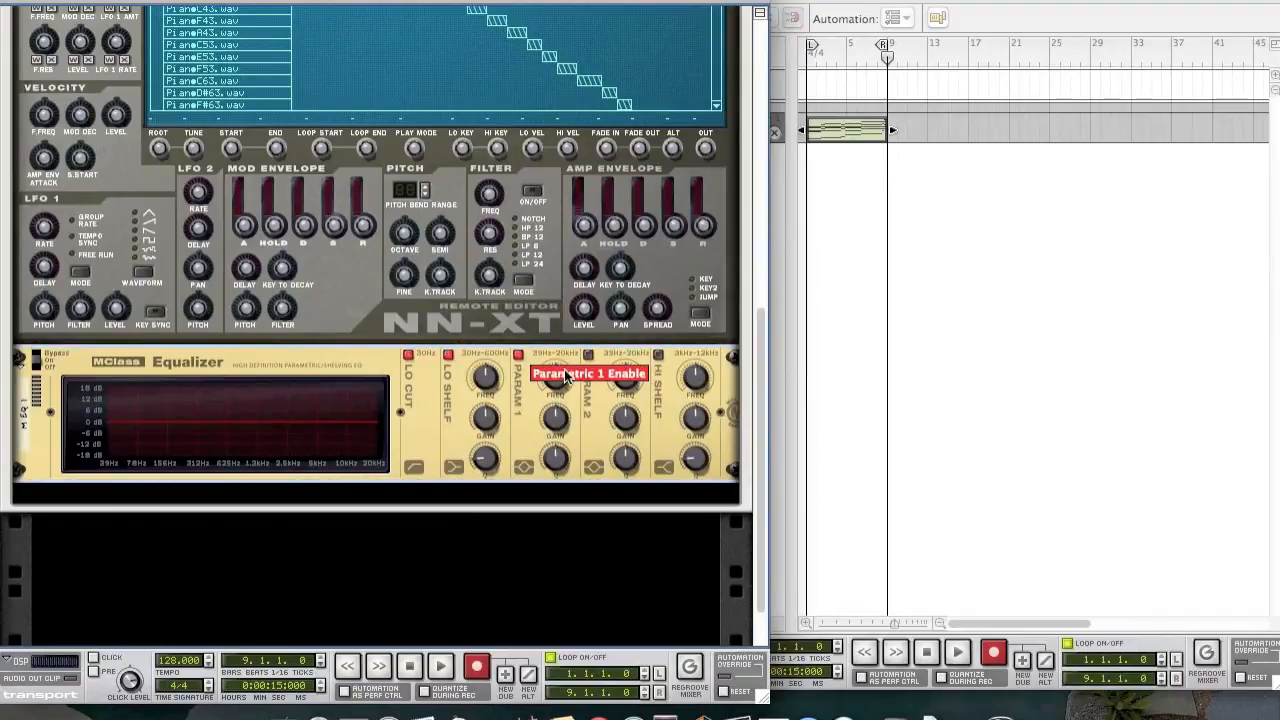
left_click(657, 355)
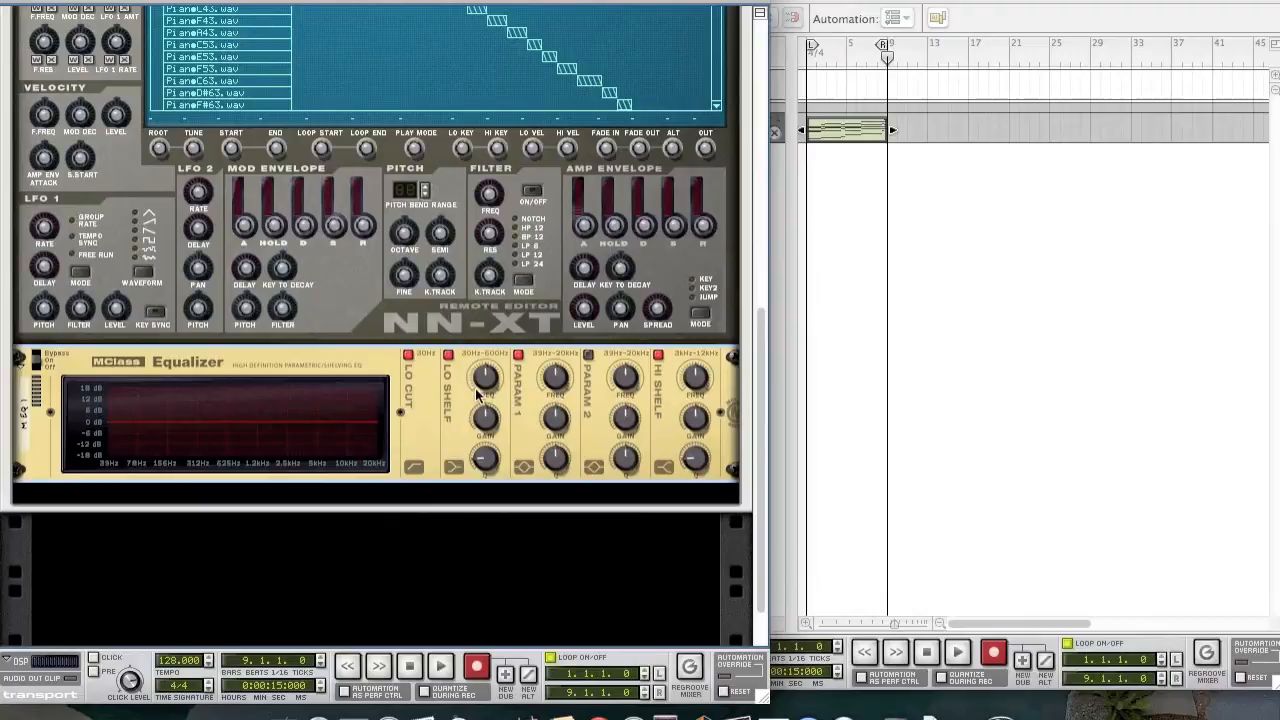
Raise the equalizer's low shelf frequency and set the low shelf gain to about -2.3 dB.
left_click_drag(456, 388, 451, 378)
left_click_drag(475, 419, 475, 427)
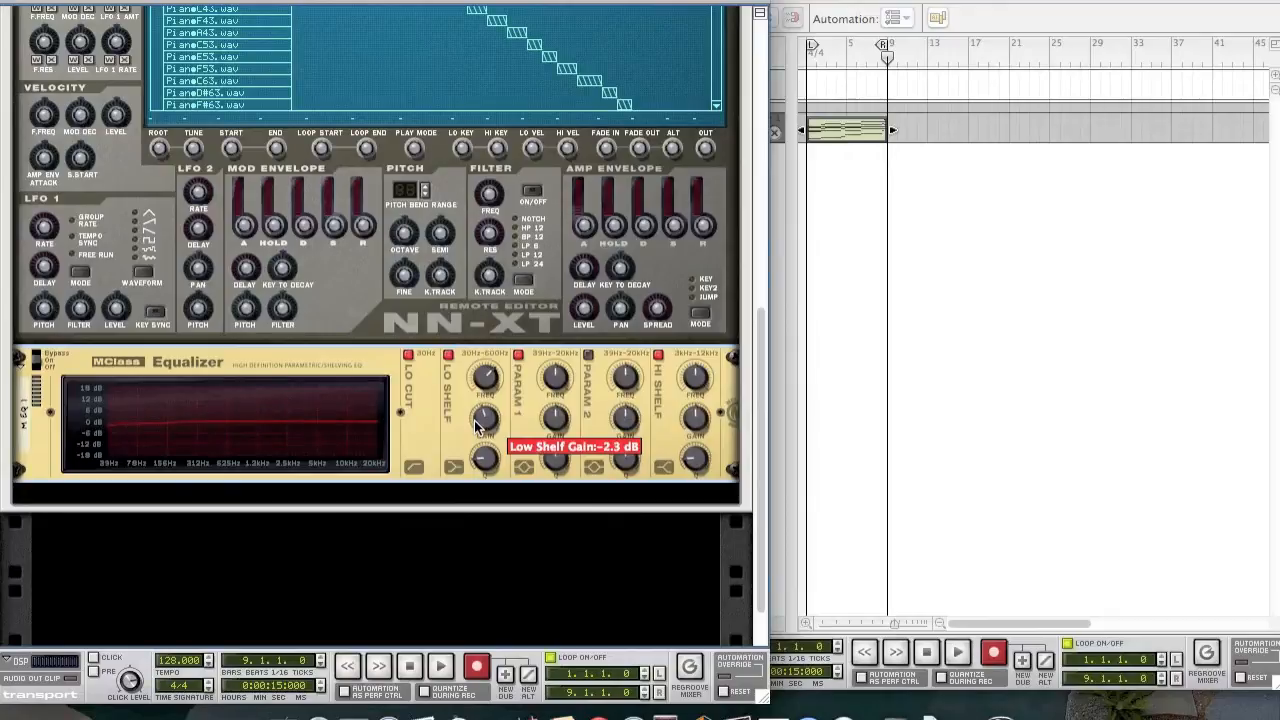
mouse_move(488, 462)
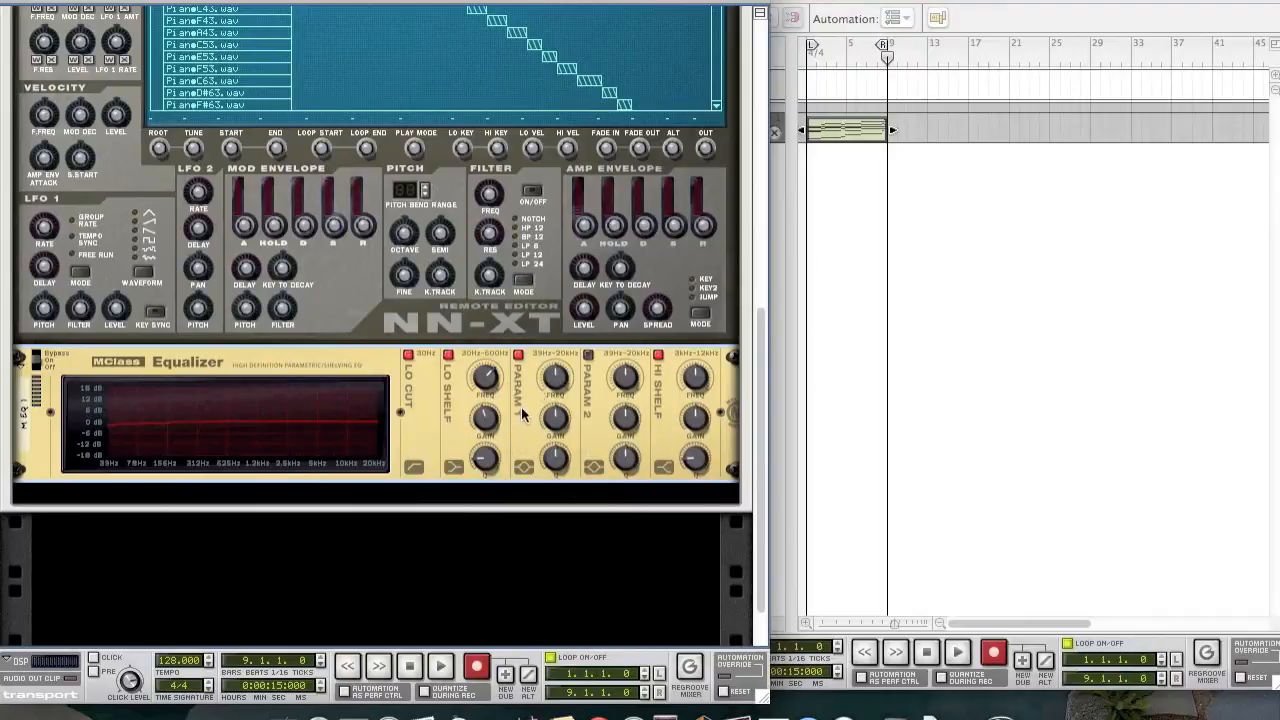
Raise the Param 1 band's frequency and gain on the equalizer and lower its Q.
left_click_drag(540, 385, 533, 371)
left_click_drag(556, 436, 542, 423)
left_click_drag(557, 468, 557, 480)
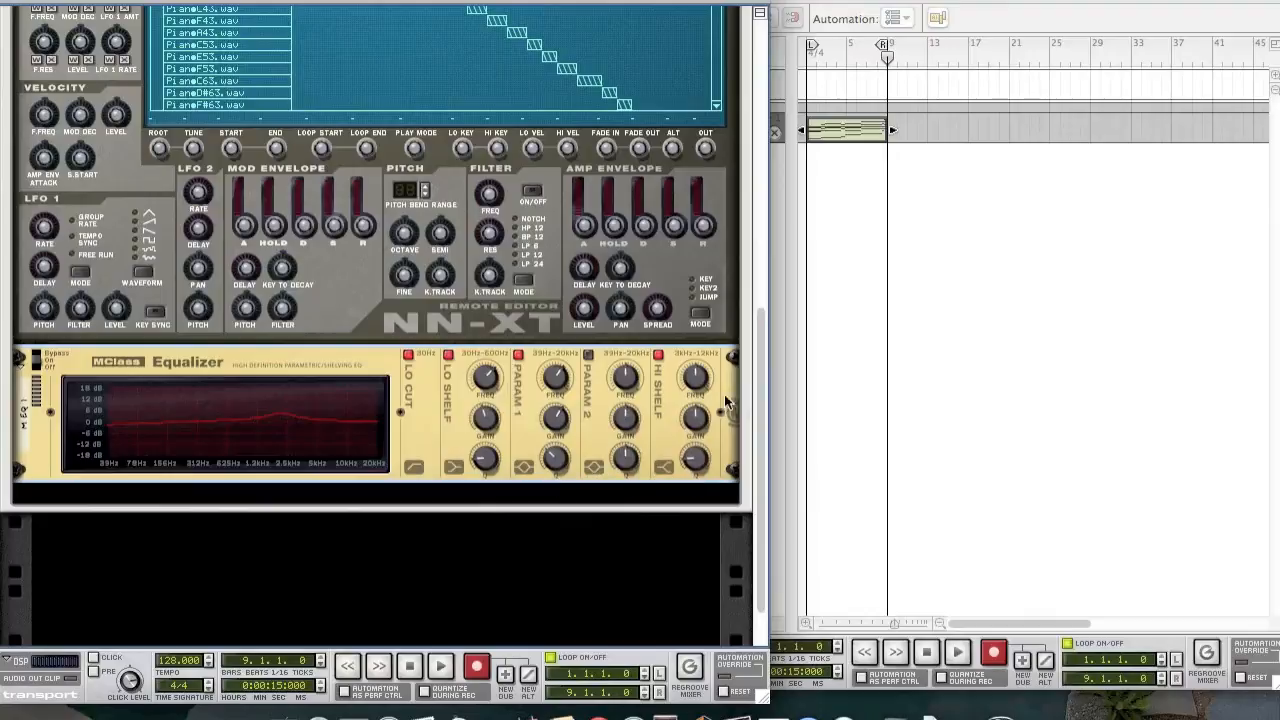
Set the equalizer's Hi Shelf frequency to about 3.98 kHz, raise its gain and lower its Q.
left_click_drag(699, 374, 700, 394)
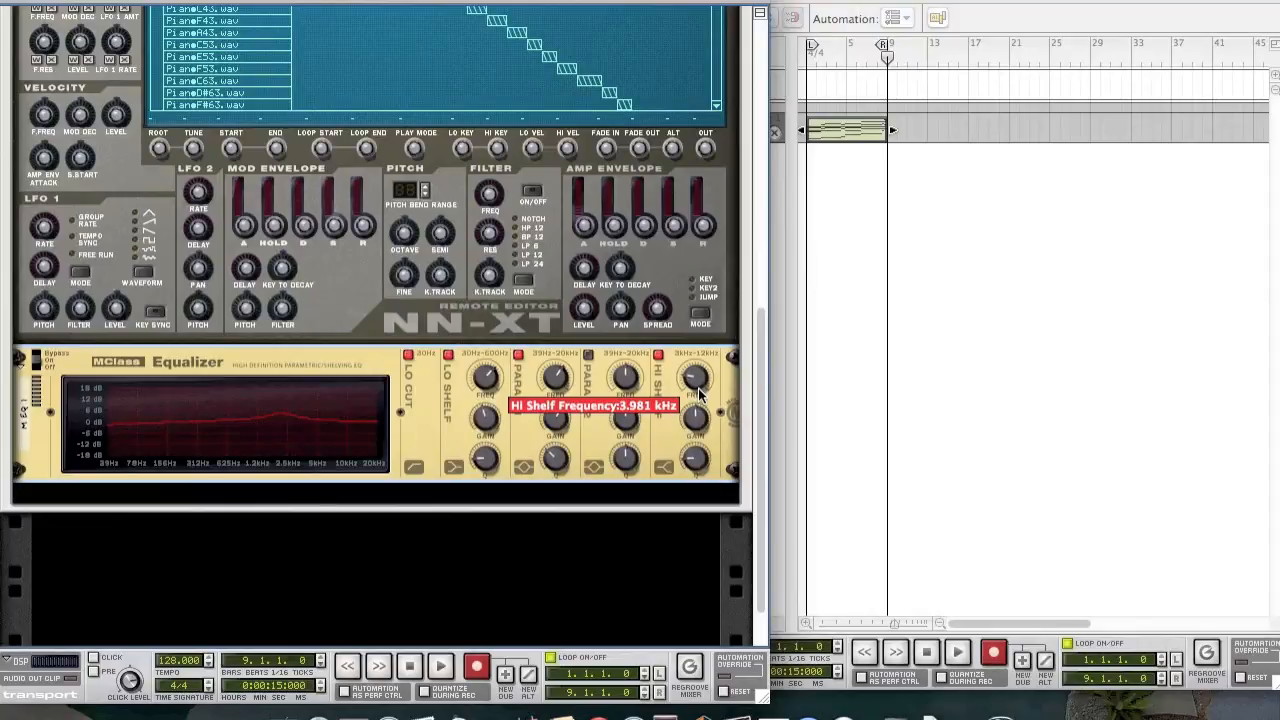
mouse_move(695, 418)
left_mouse_down()
mouse_move(697, 438)
mouse_move(676, 434)
left_mouse_up()
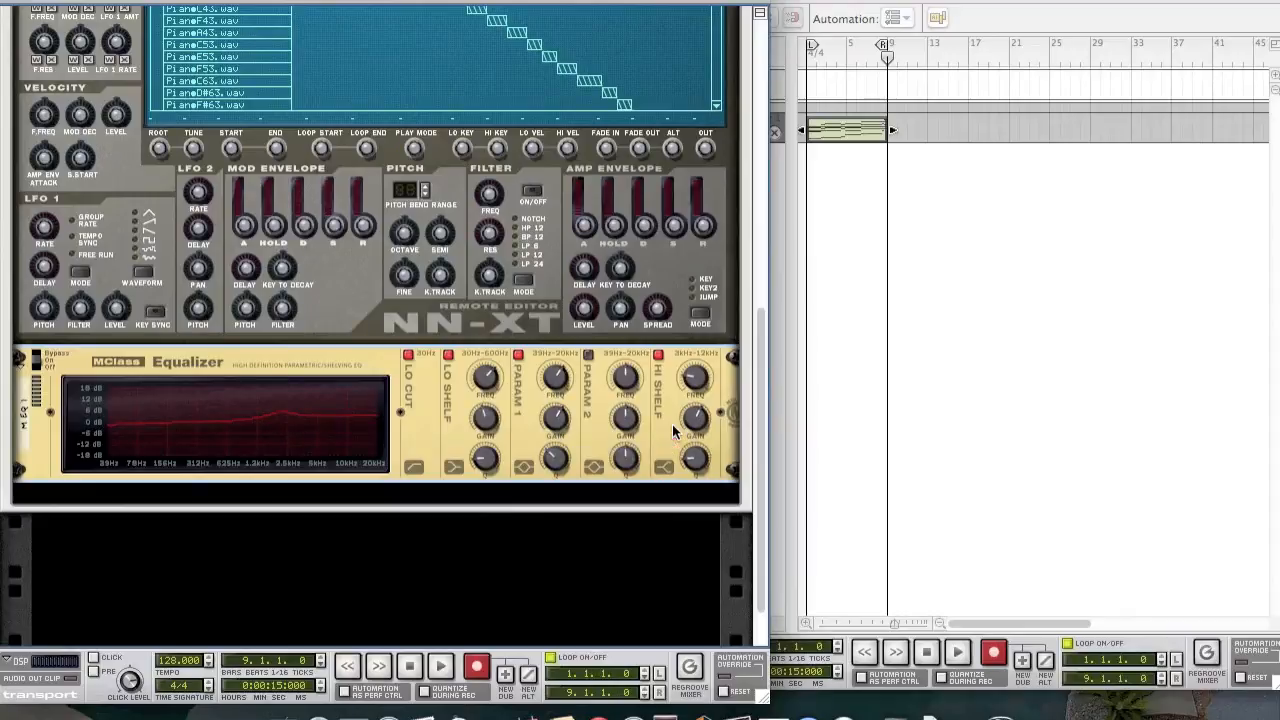
left_click_drag(695, 457, 695, 465)
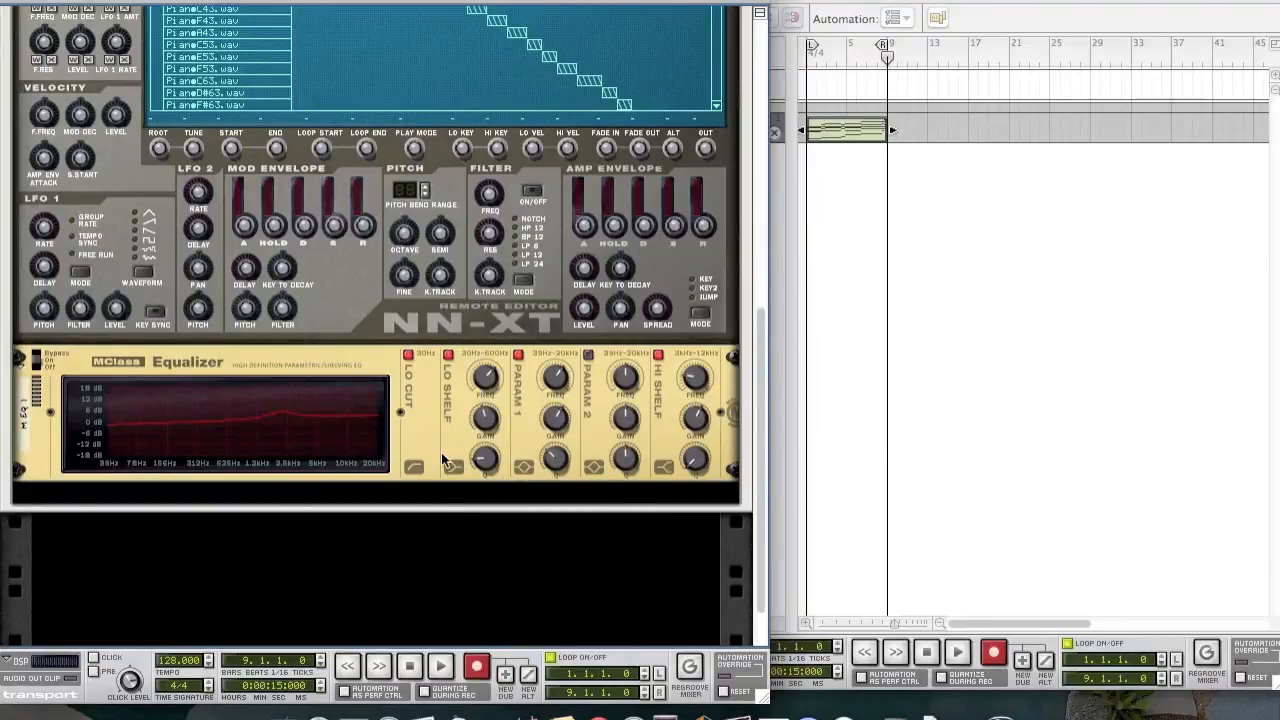
right_click(410, 410)
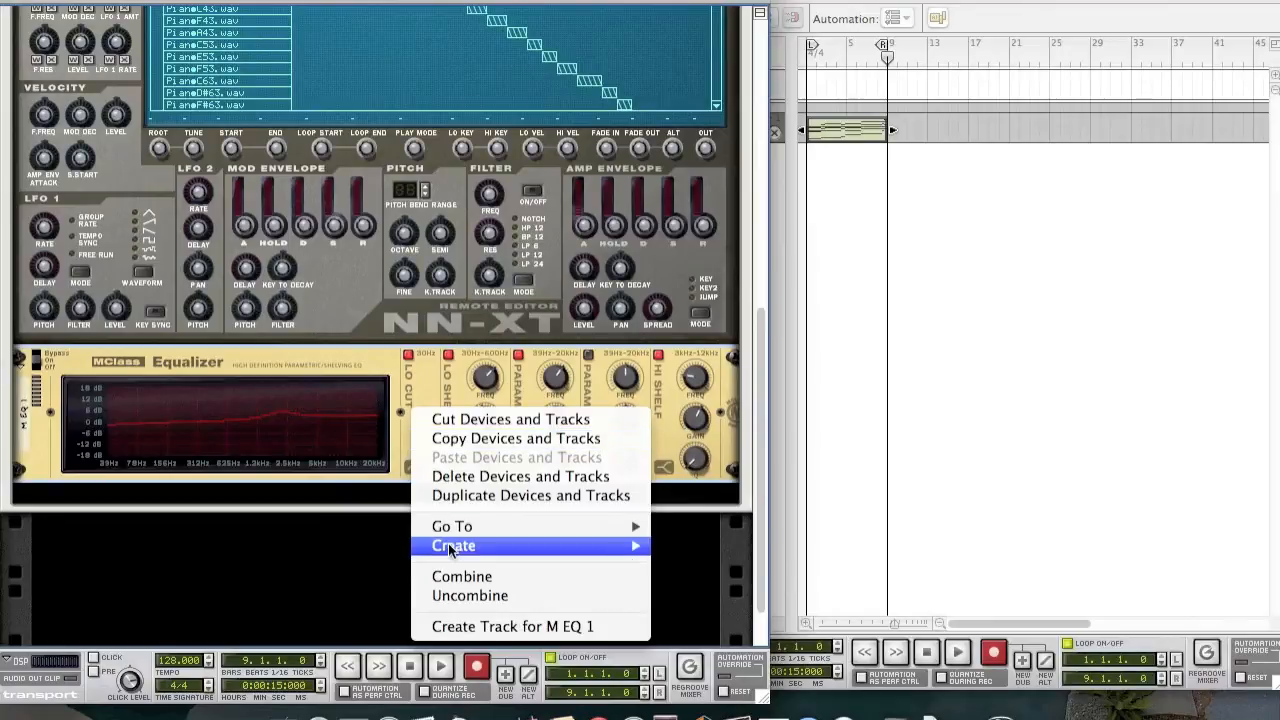
mouse_move(452, 547)
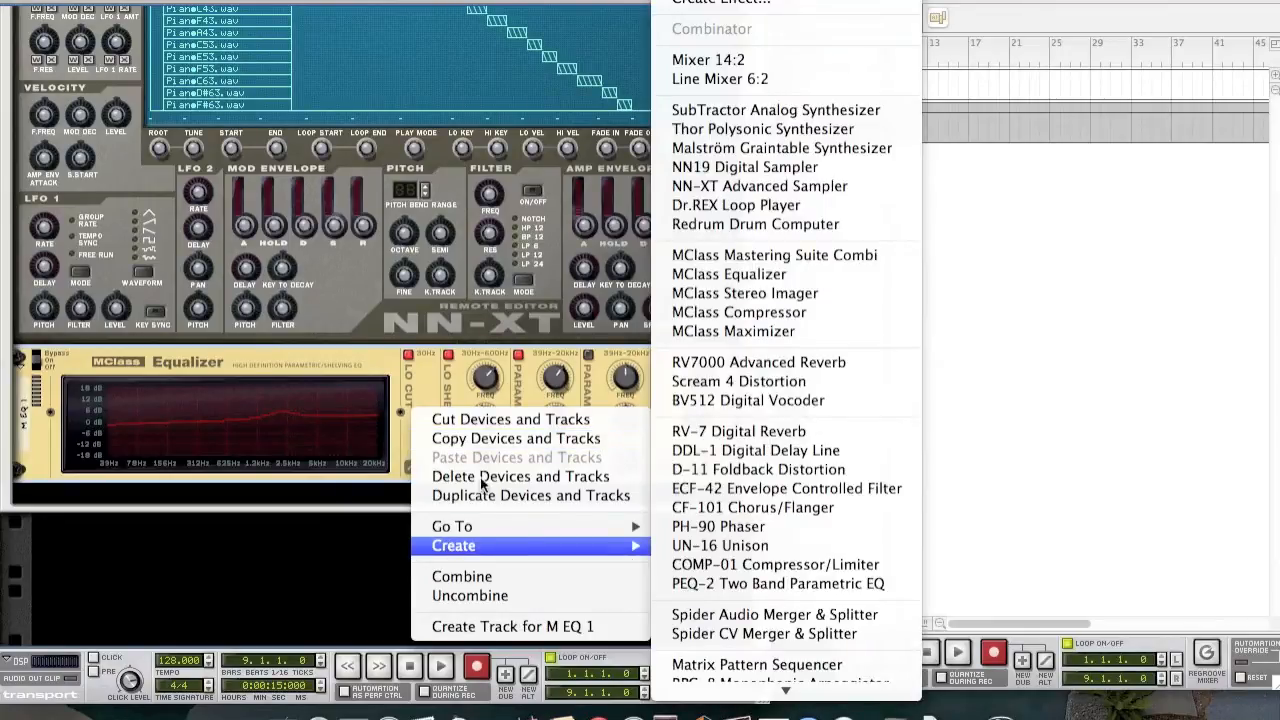
left_click(729, 274)
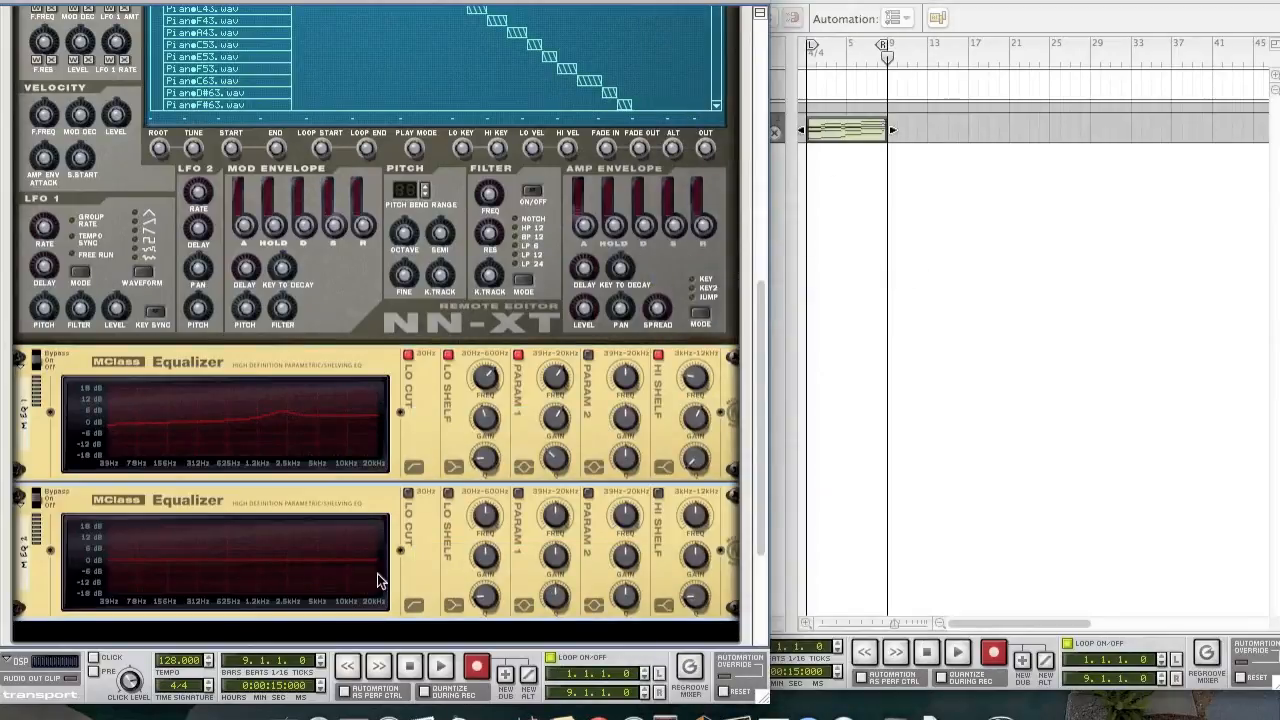
scroll(384, 610, "down", 3)
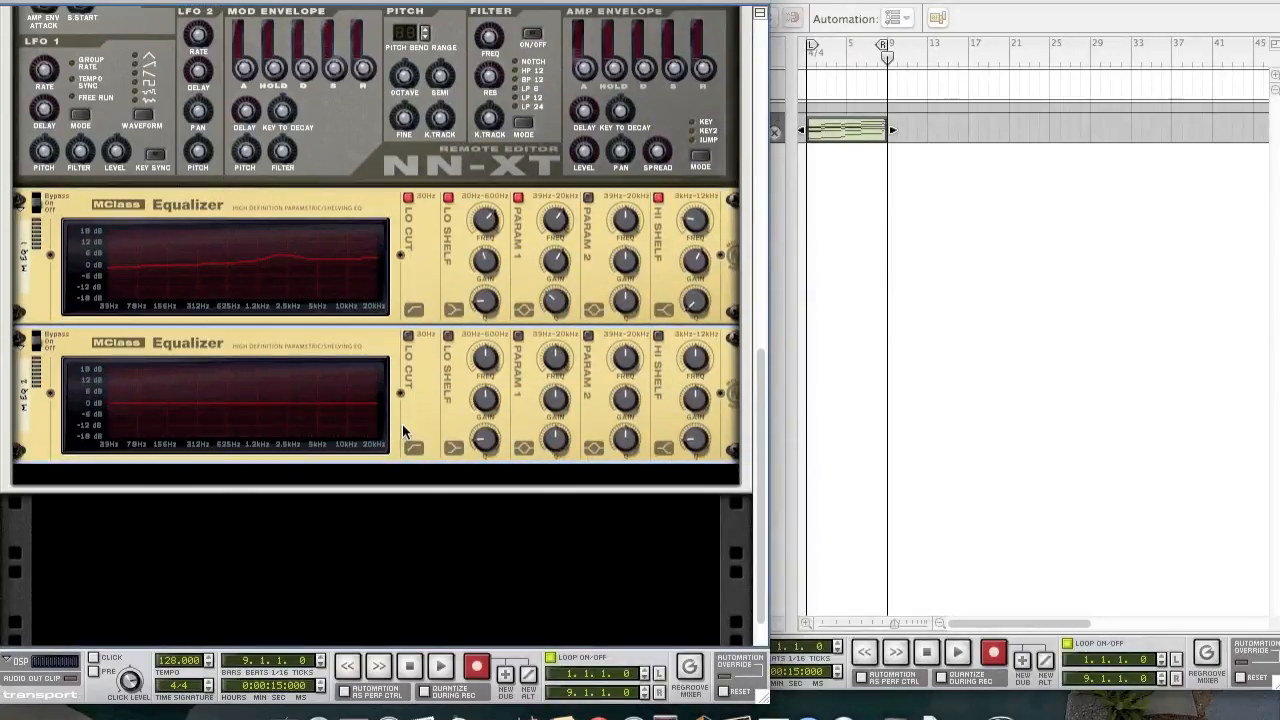
key("Delete")
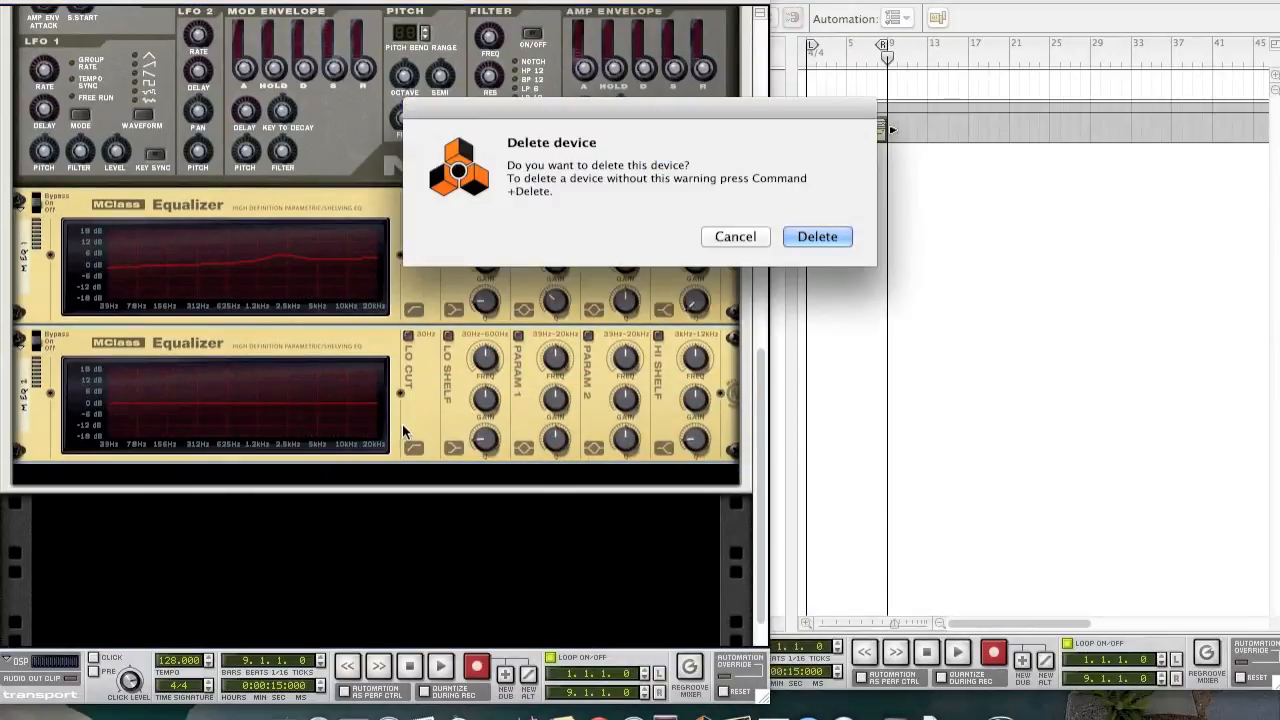
left_click(797, 234)
Create an MClass Stereo Imager directly below the MClass Equalizer inside the Combinator.
right_click(439, 378)
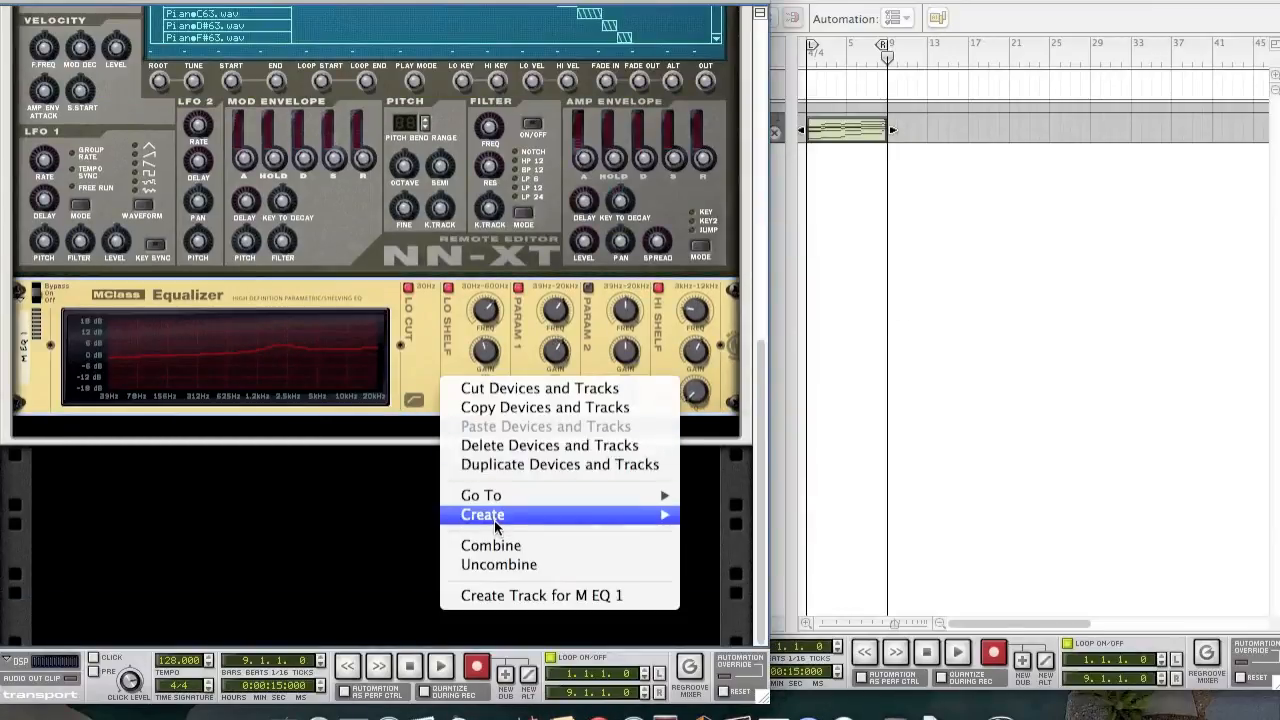
mouse_move(494, 520)
left_click(735, 294)
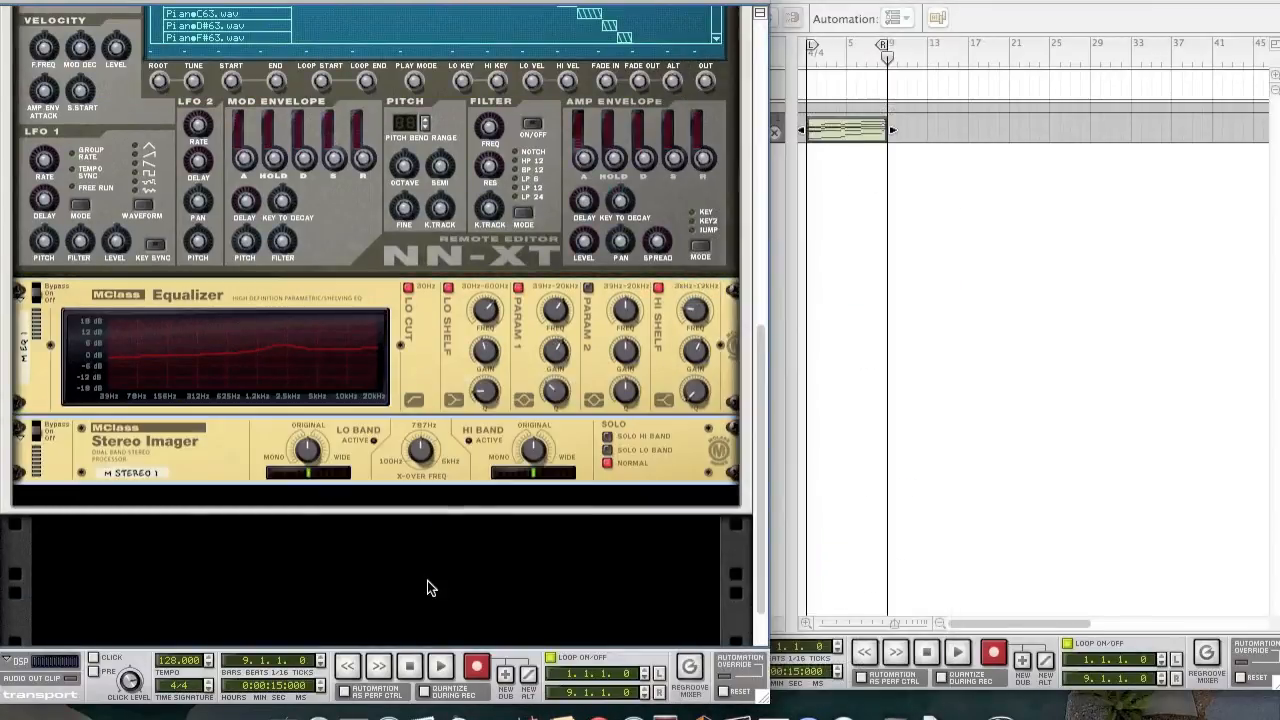
Widen the low band and narrow the high band slightly toward mono on the Stereo Imager.
scroll(358, 563, "down", 1)
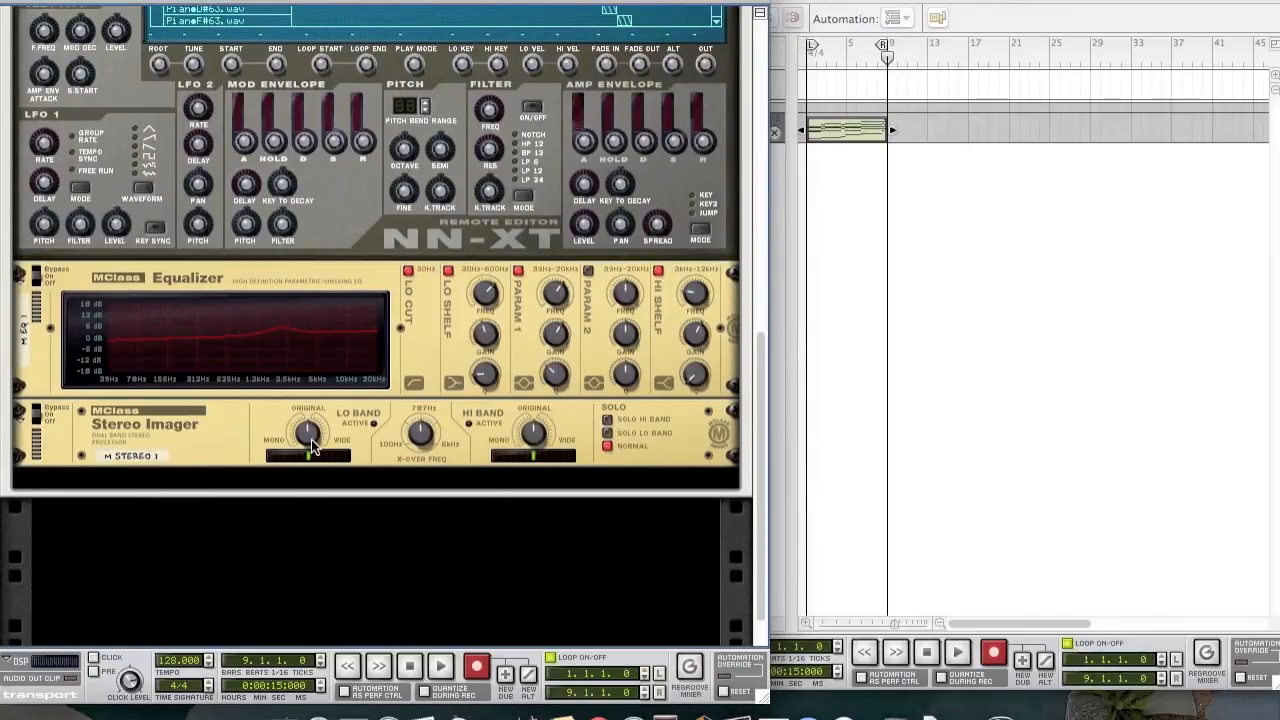
mouse_move(311, 440)
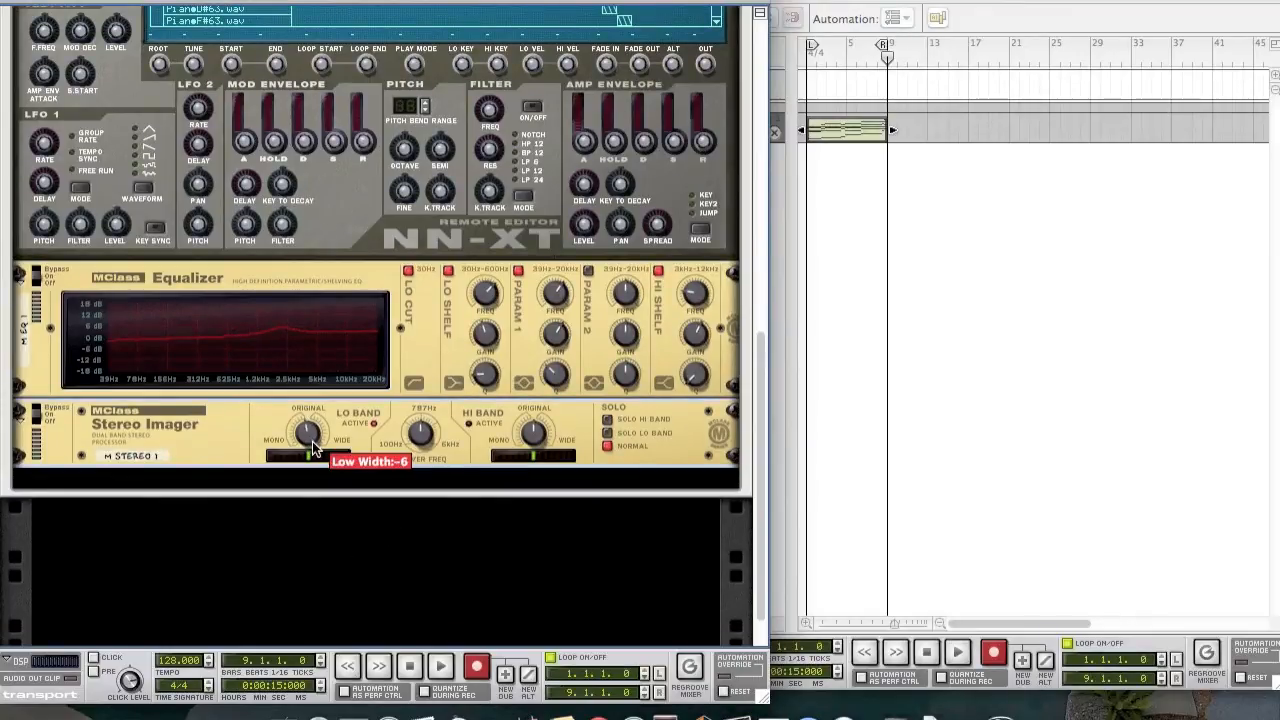
left_click_drag(311, 441, 288, 416)
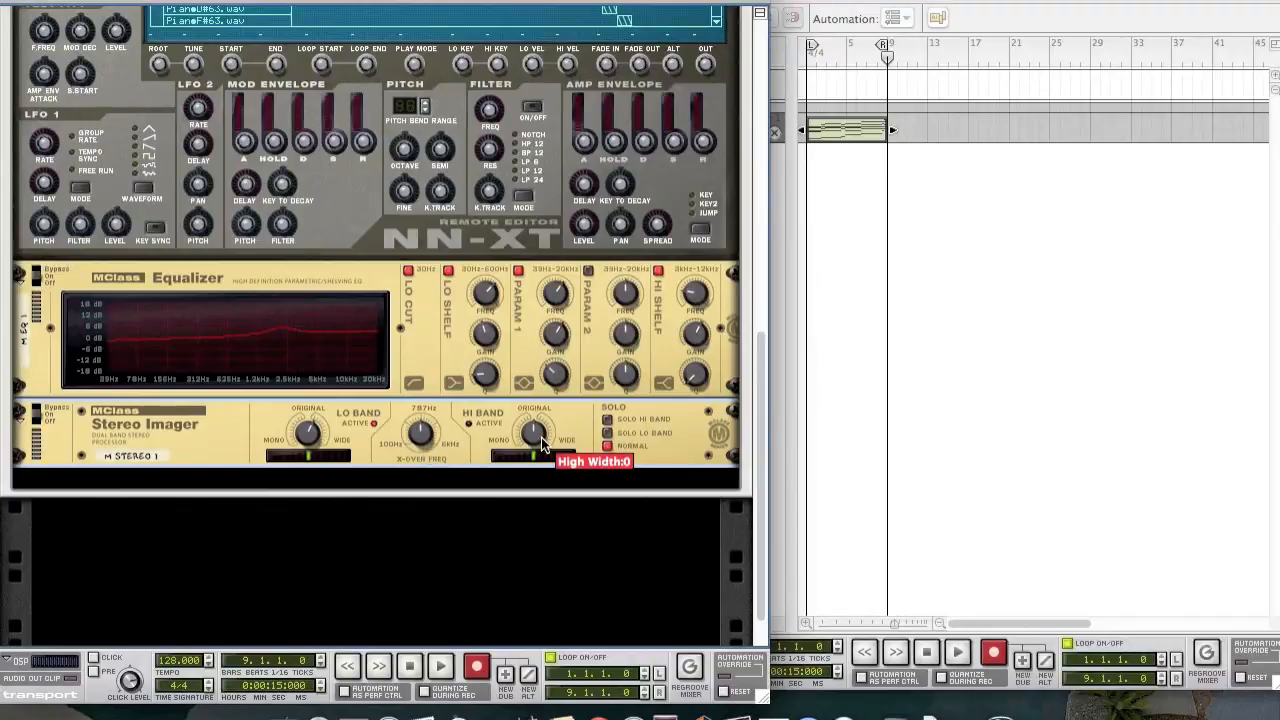
left_click_drag(541, 437, 541, 455)
Create an RV7000 Advanced Reverb directly below the Stereo Imager inside the Combinator.
right_click(485, 455)
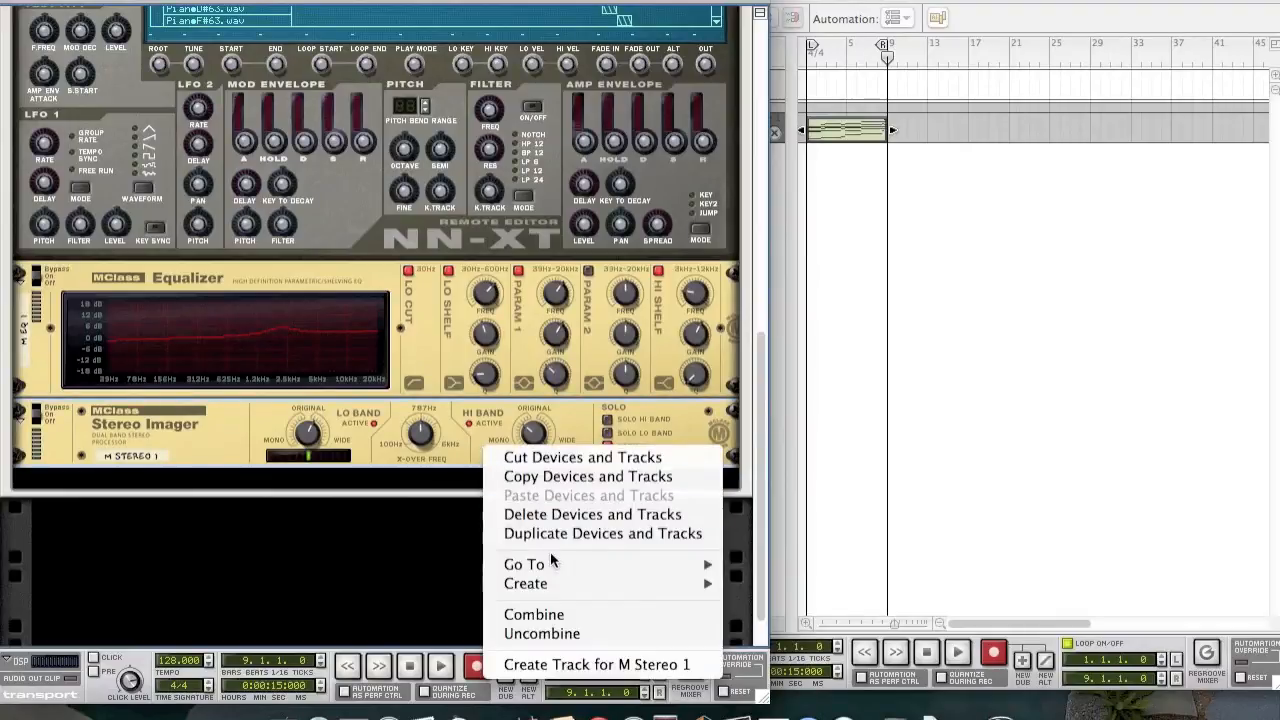
mouse_move(544, 581)
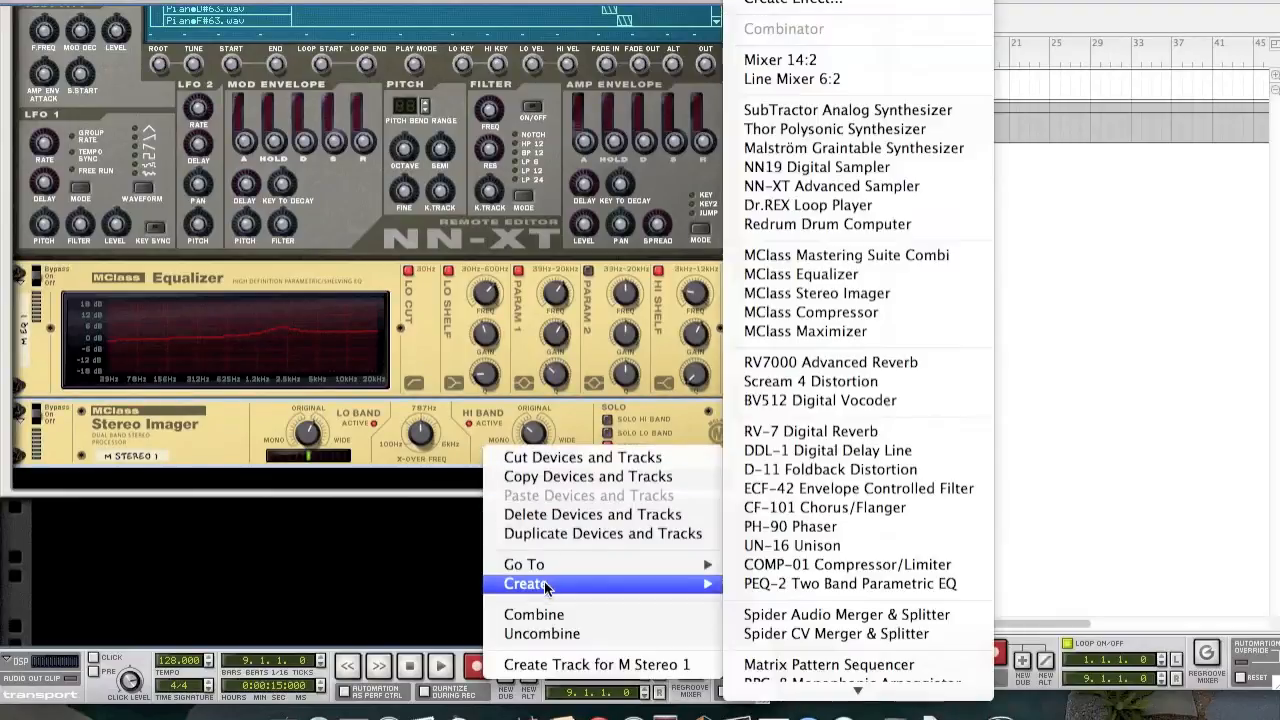
left_click(866, 364)
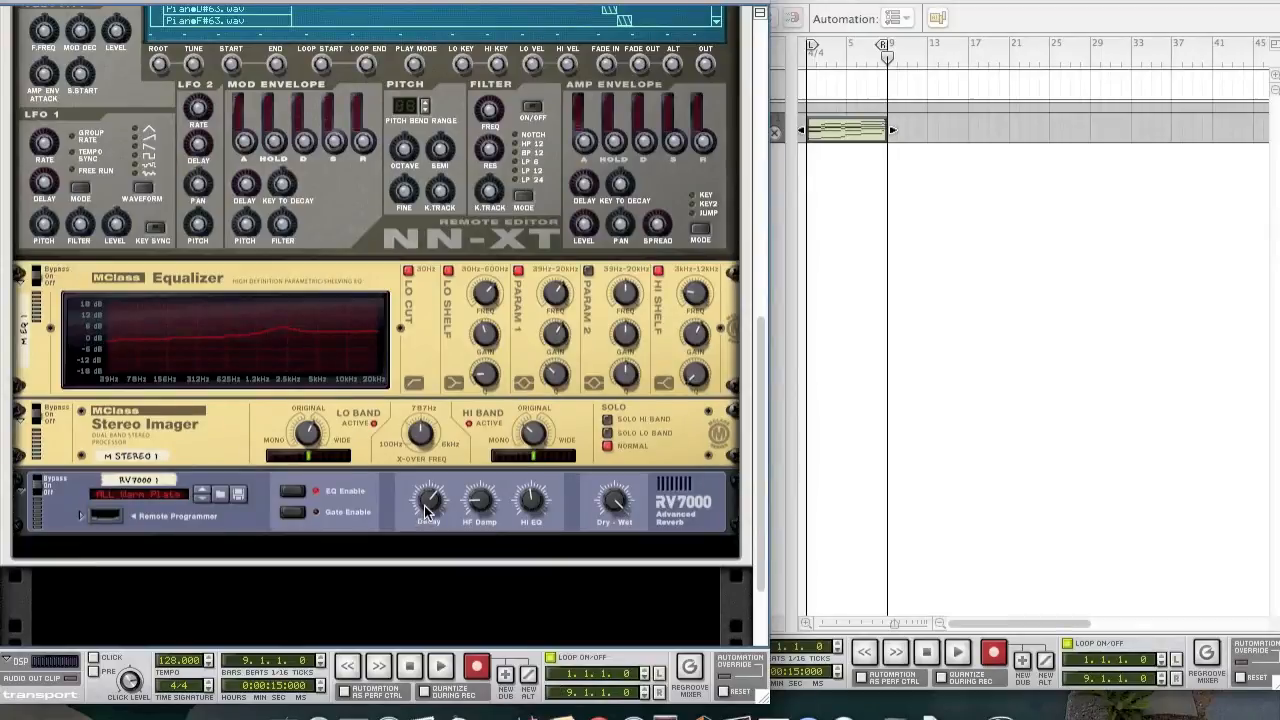
Set the RV7000's Decay to 73 and HF Damp to about 37, and turn its Dry-Wet mix well toward dry.
mouse_move(427, 513)
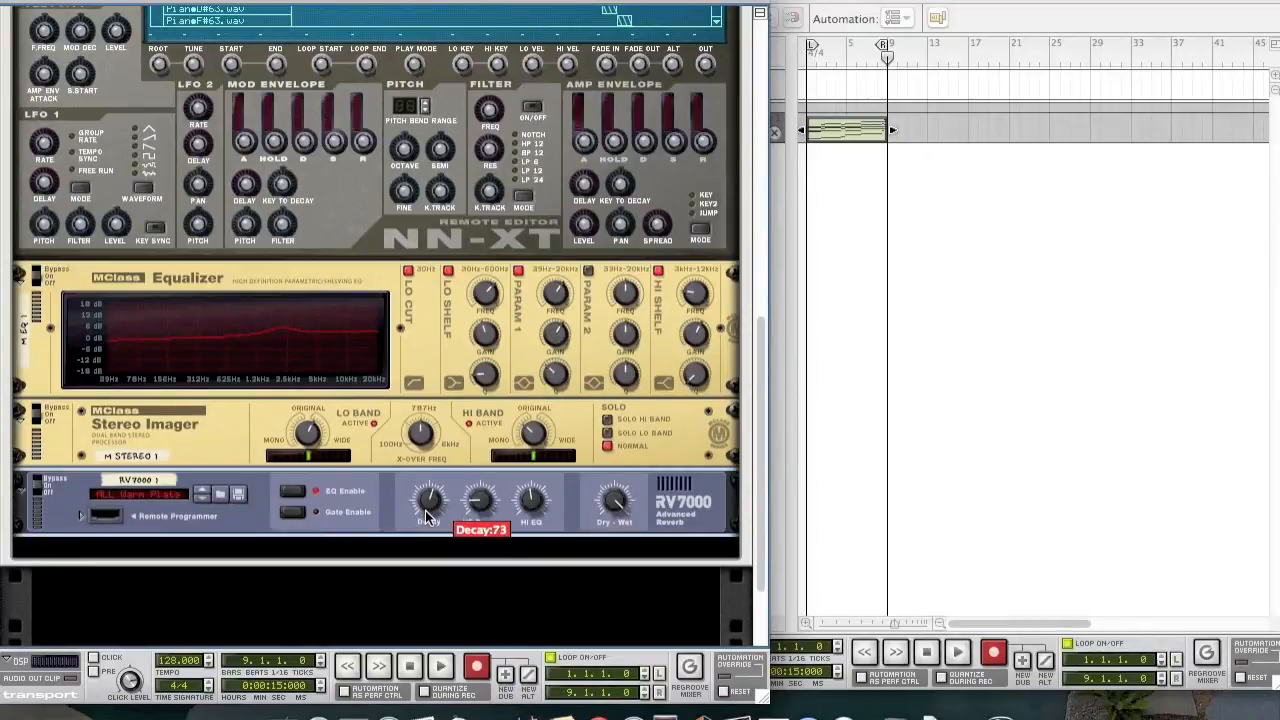
mouse_move(478, 506)
left_click_drag(481, 510, 481, 502)
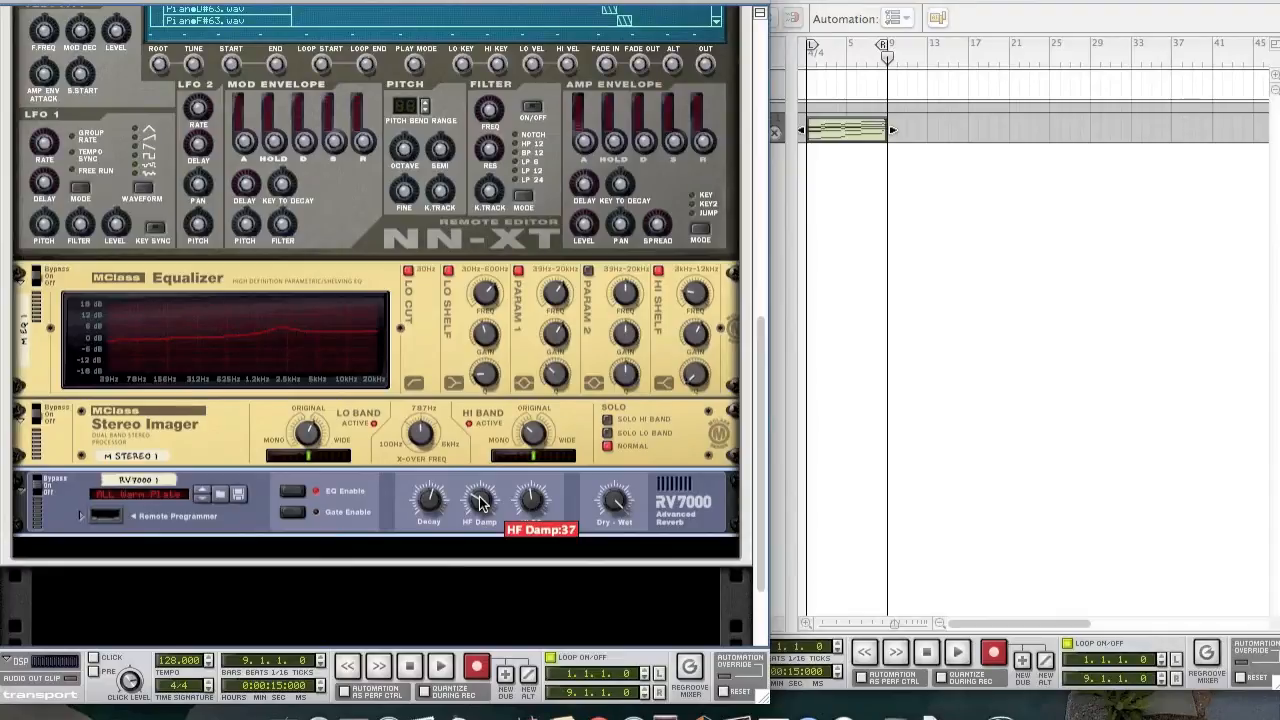
mouse_move(541, 500)
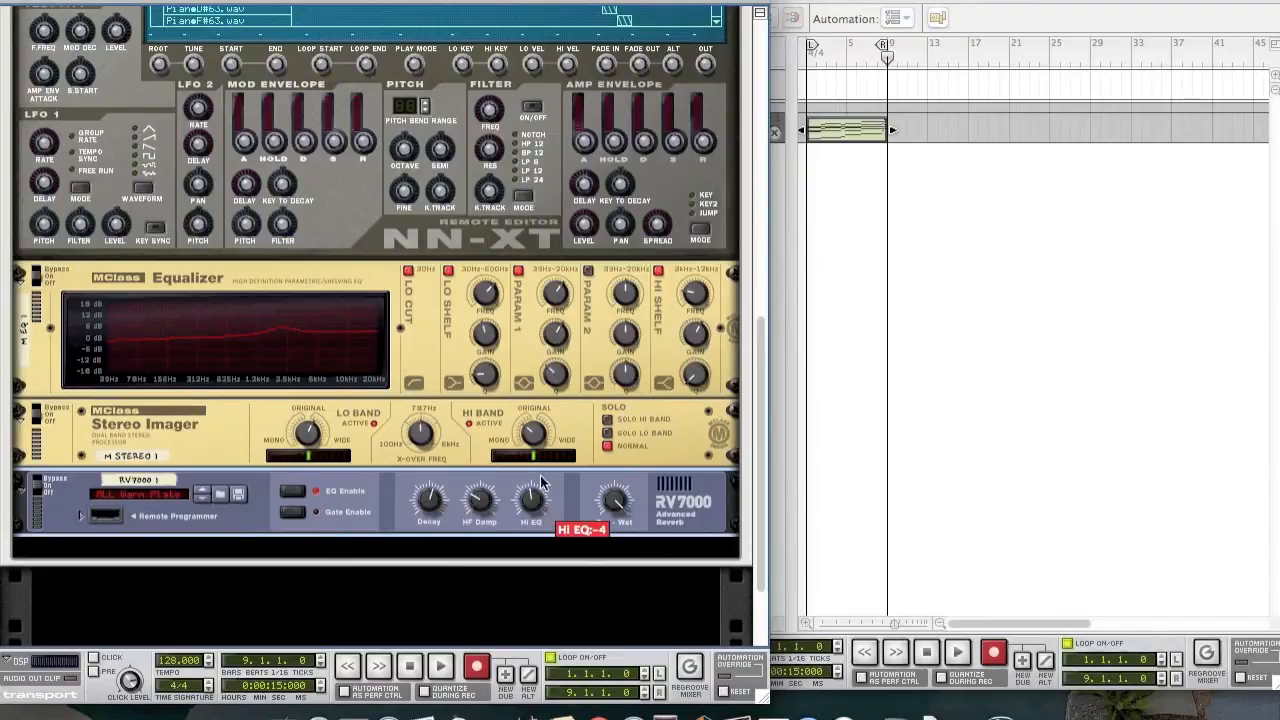
mouse_move(608, 514)
left_click_drag(608, 510, 603, 548)
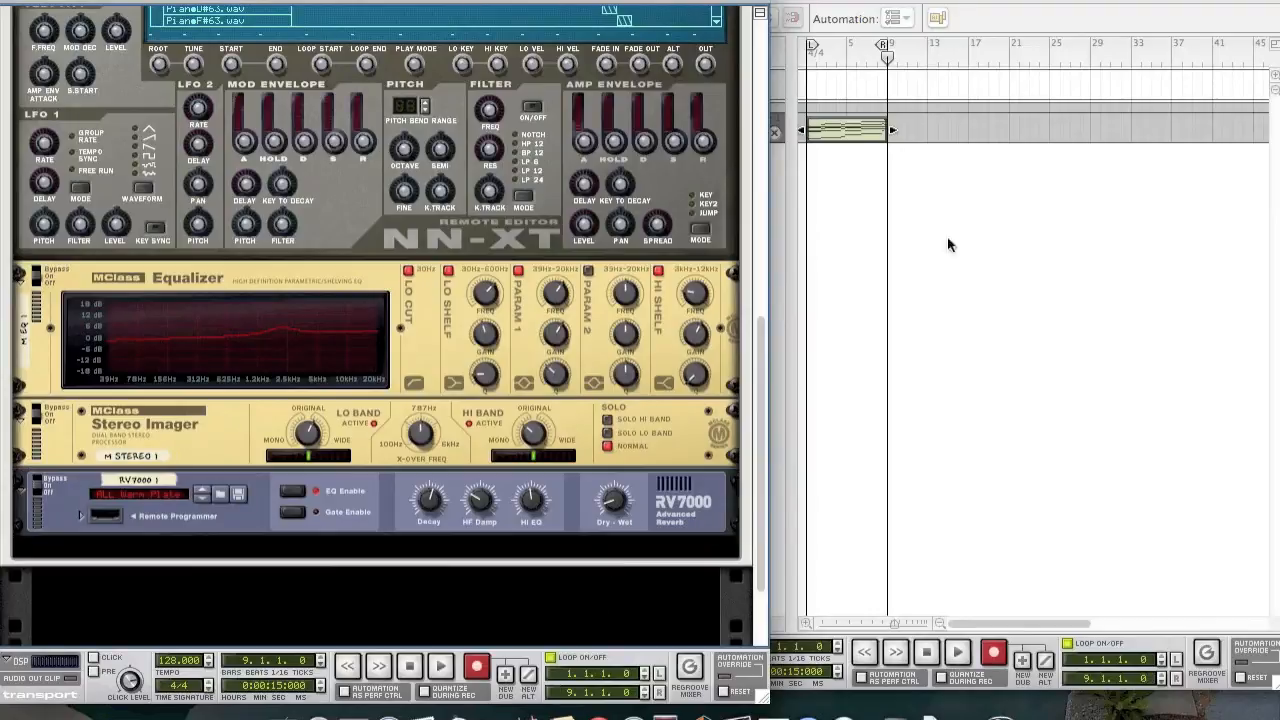
Play the recorded piano clip from the start of the sequence to hear the effects chain.
left_click(981, 249)
left_click_drag(890, 58, 764, 64)
key("space")
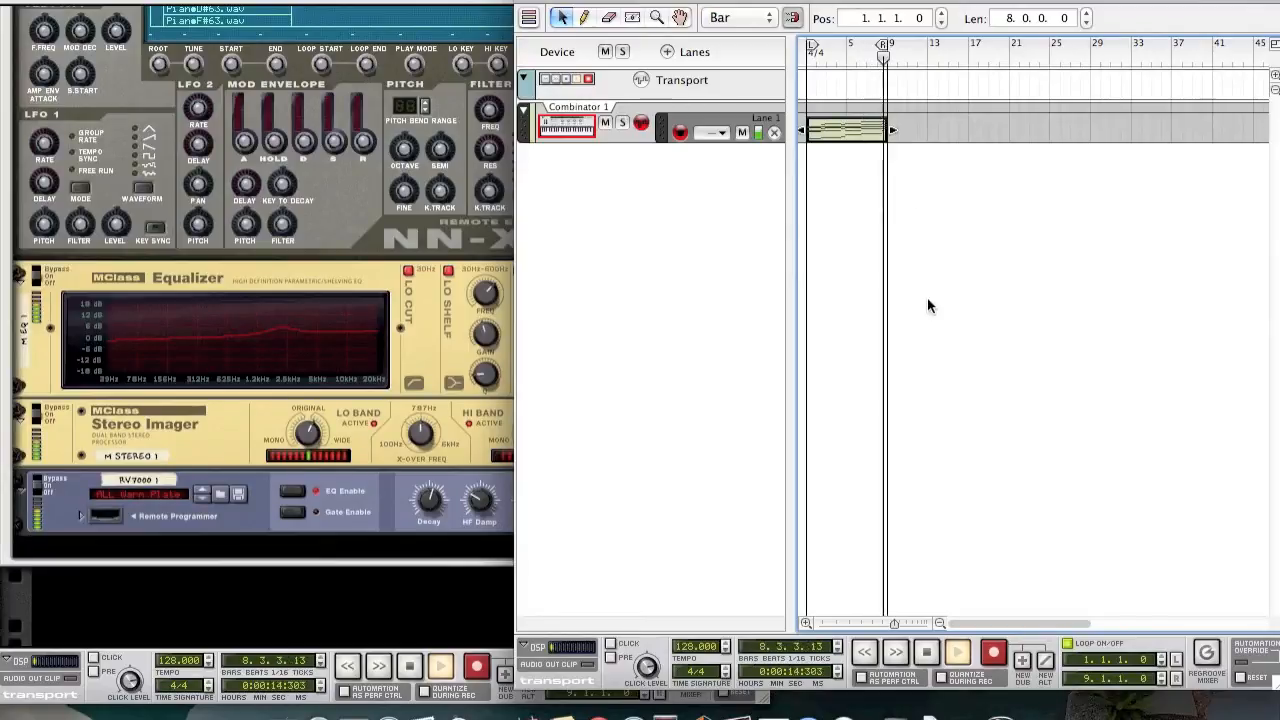
Create a Thor Polysonic Synthesizer below the RV7000 in the empty space at the end of the Combinator.
left_click(402, 580)
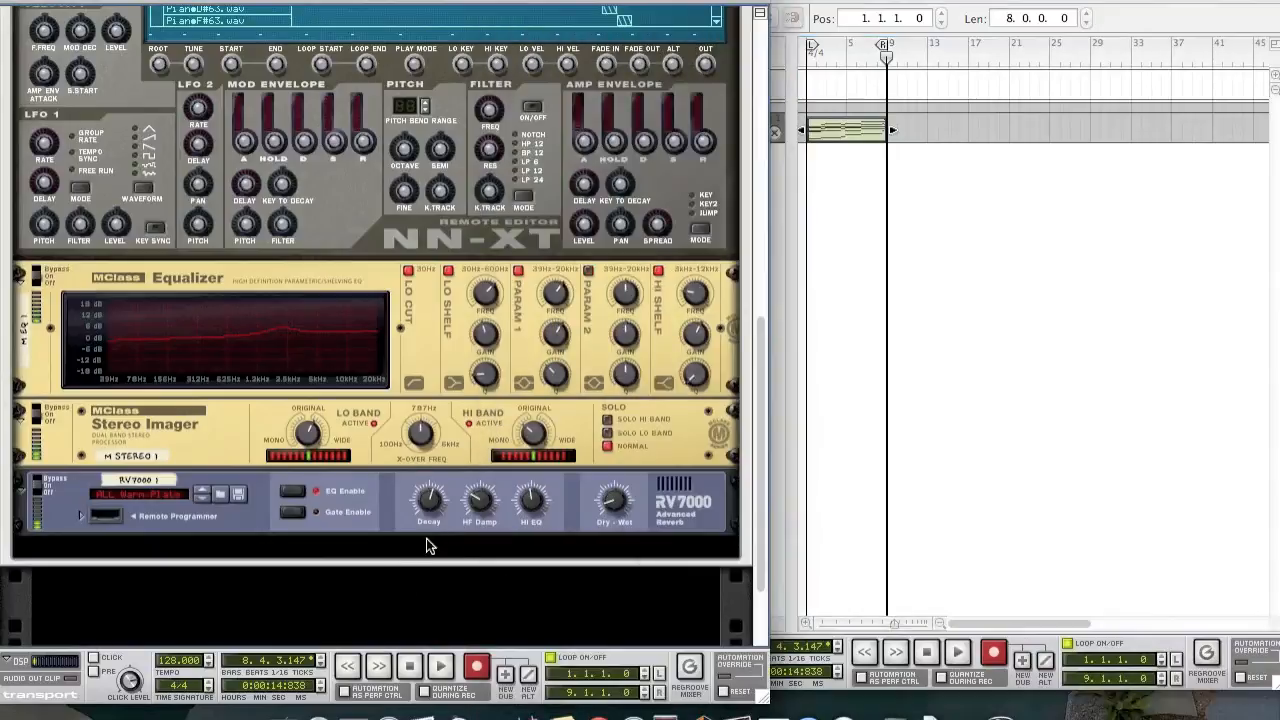
scroll(404, 488, "down", 3)
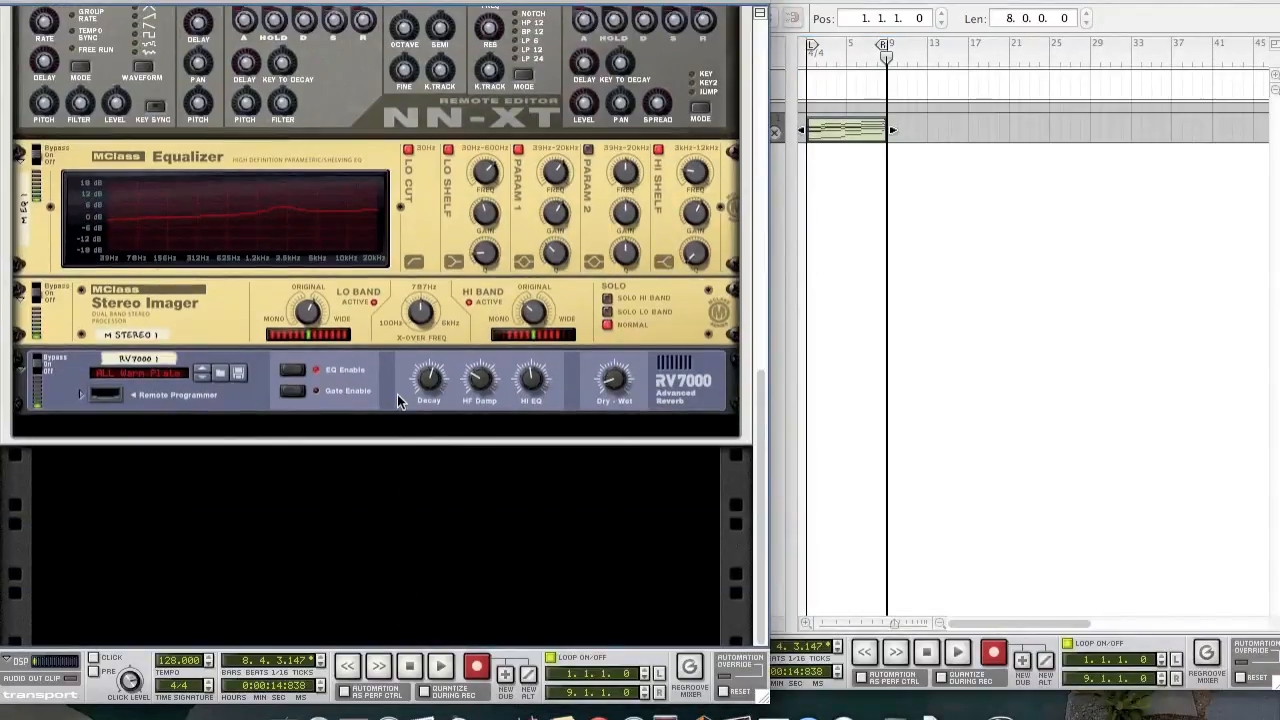
scroll(344, 426, "up", 7)
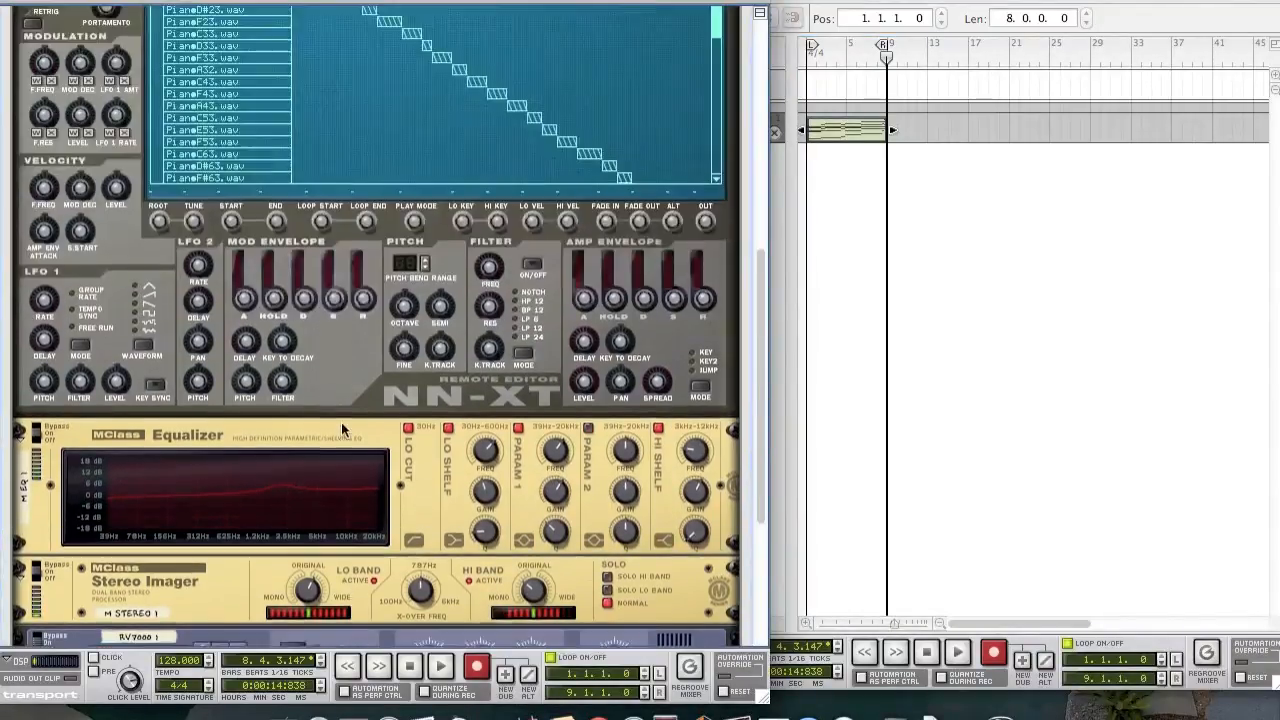
scroll(341, 422, "down", 5)
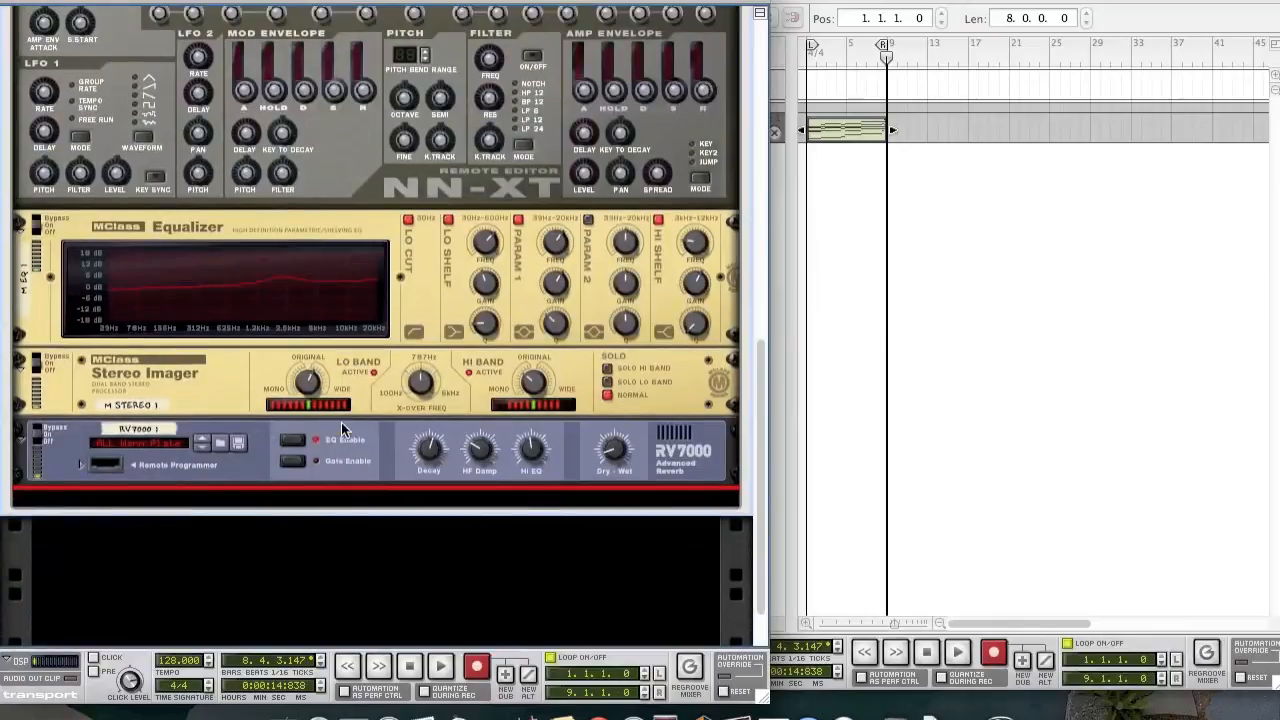
left_click(318, 496)
right_click(317, 494)
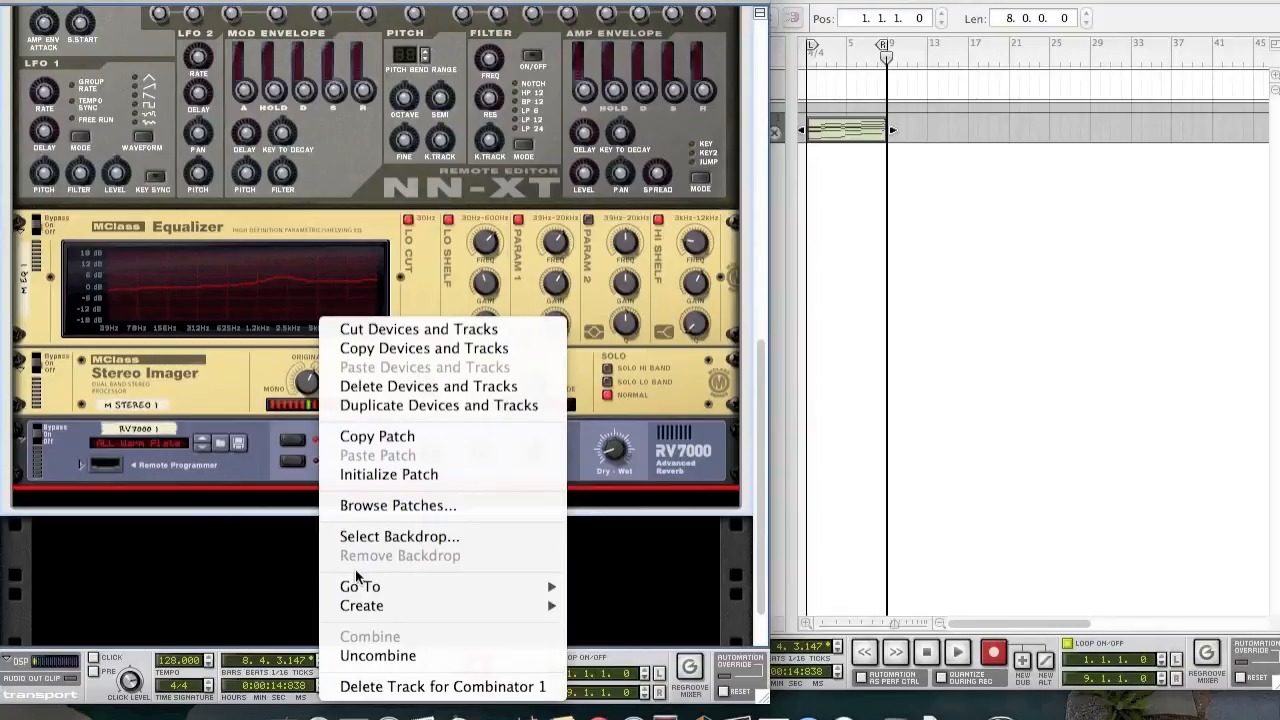
mouse_move(357, 602)
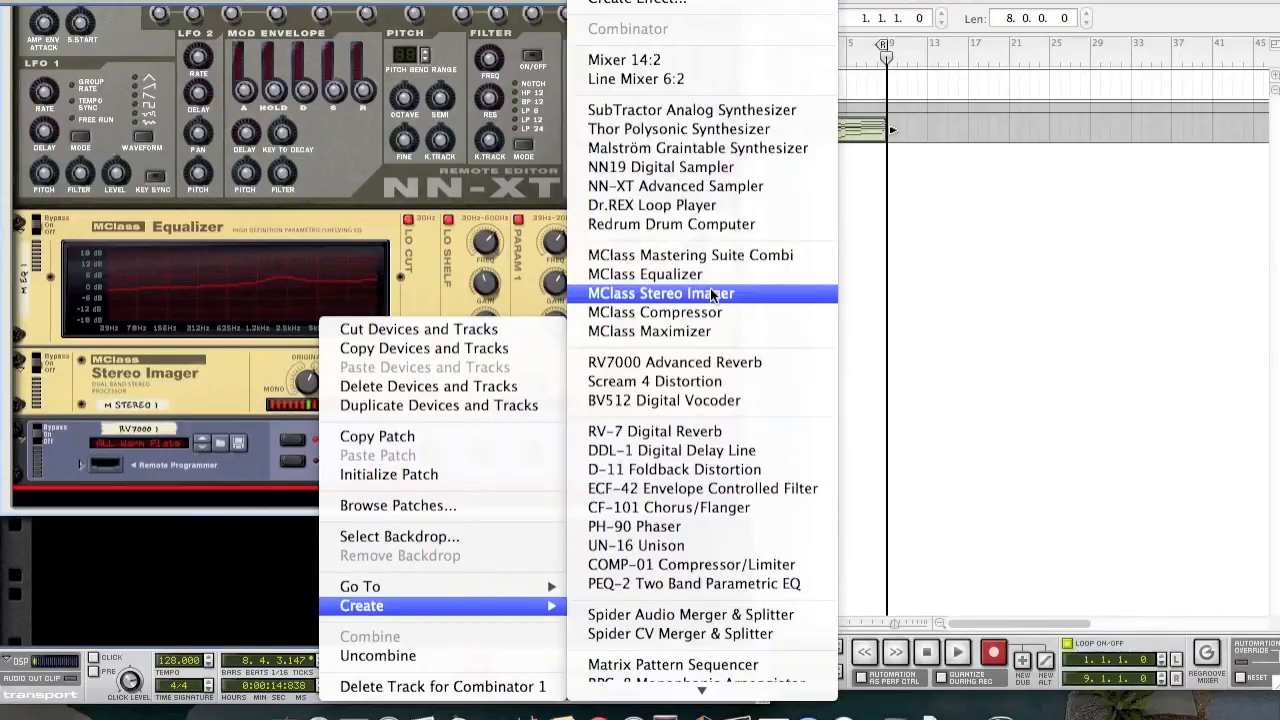
left_click(705, 133)
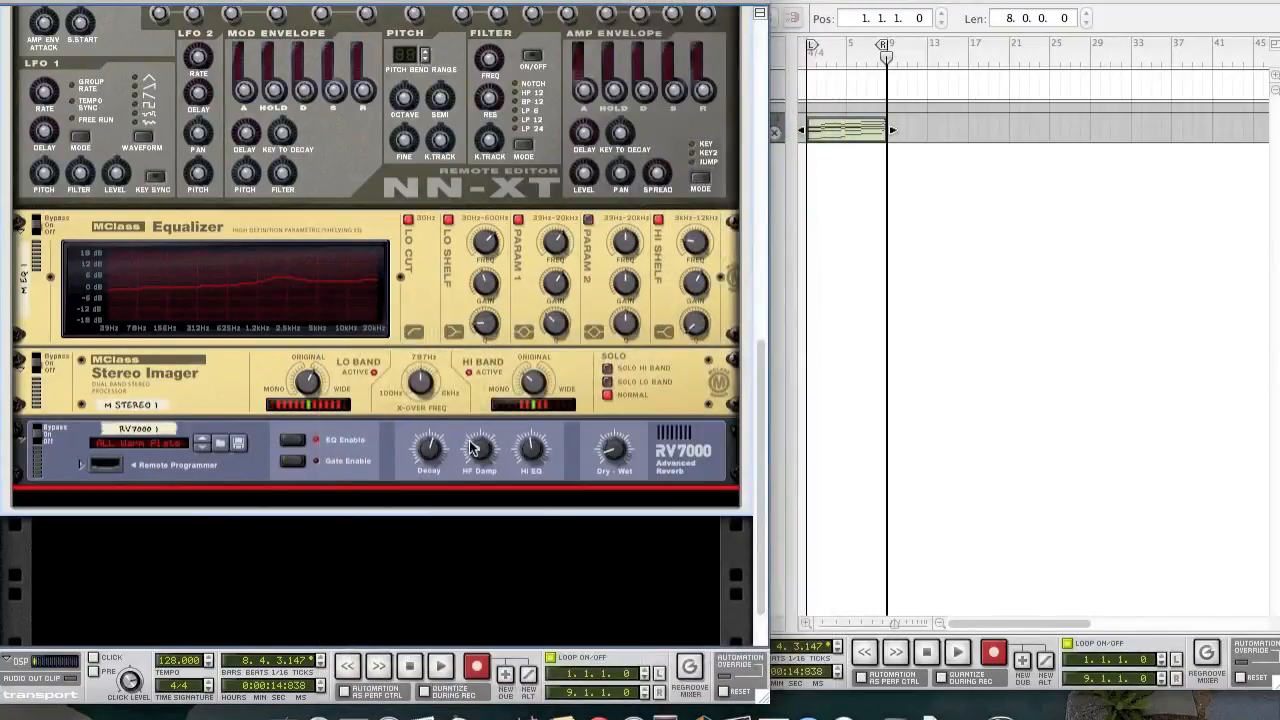
Show Thor's programmer and initialize its patch.
left_click(128, 607)
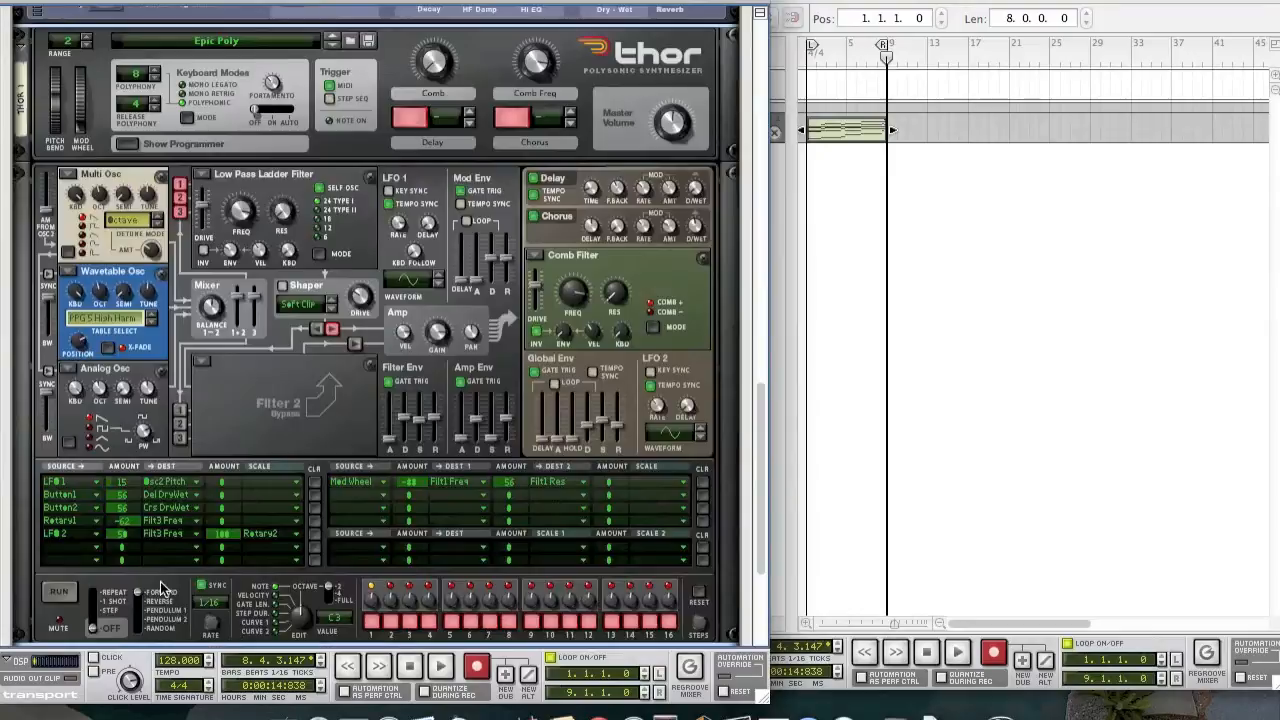
right_click(268, 397)
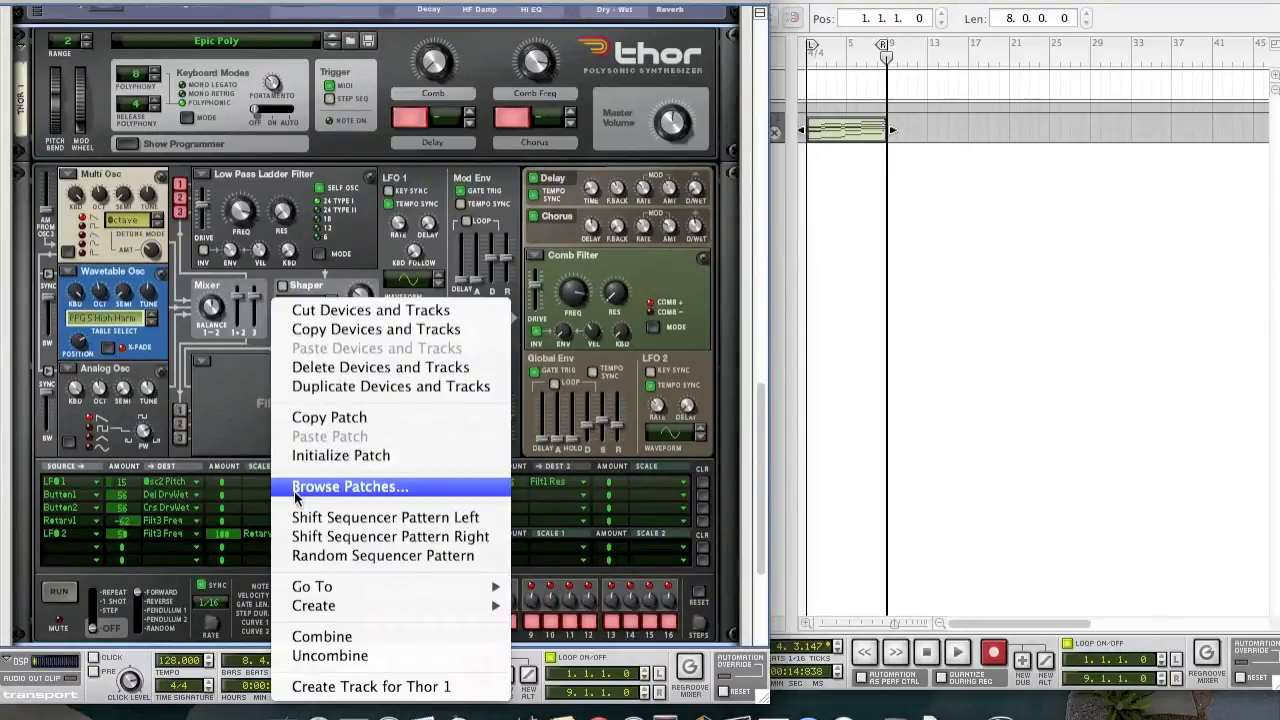
left_click(313, 456)
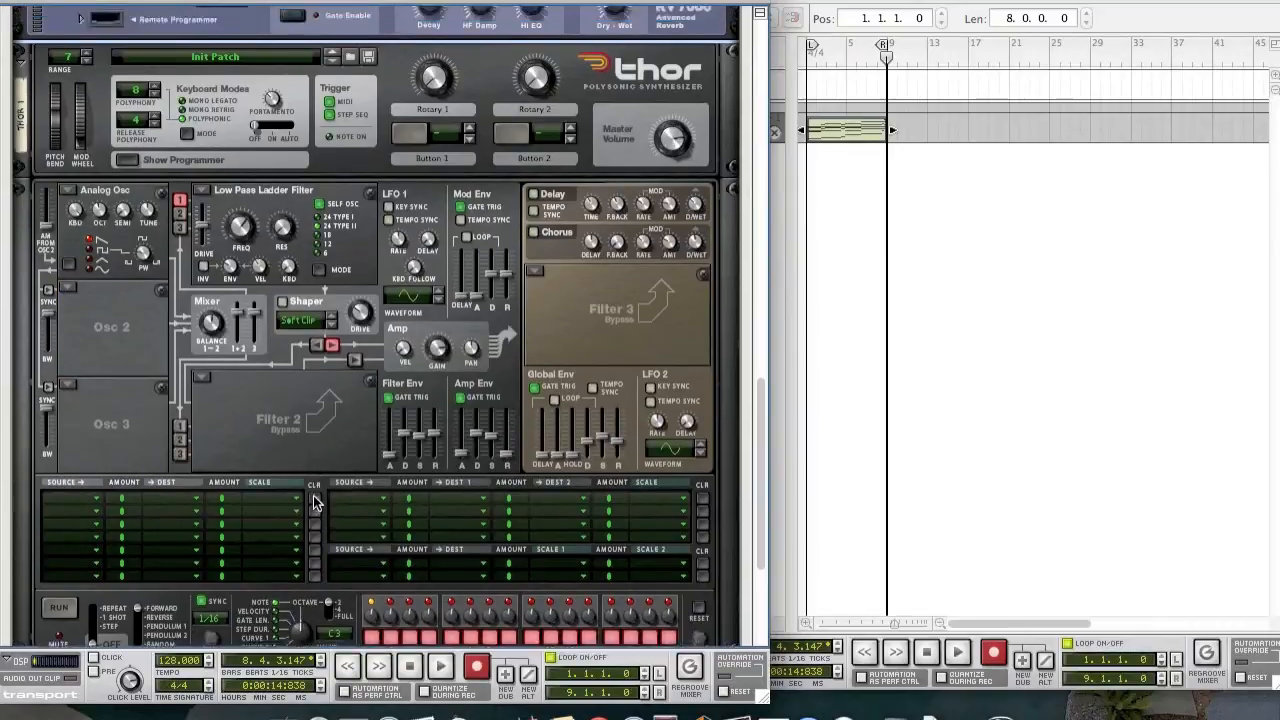
key("Tab")
scroll(313, 498, "up", 5)
scroll(313, 501, "up", 3)
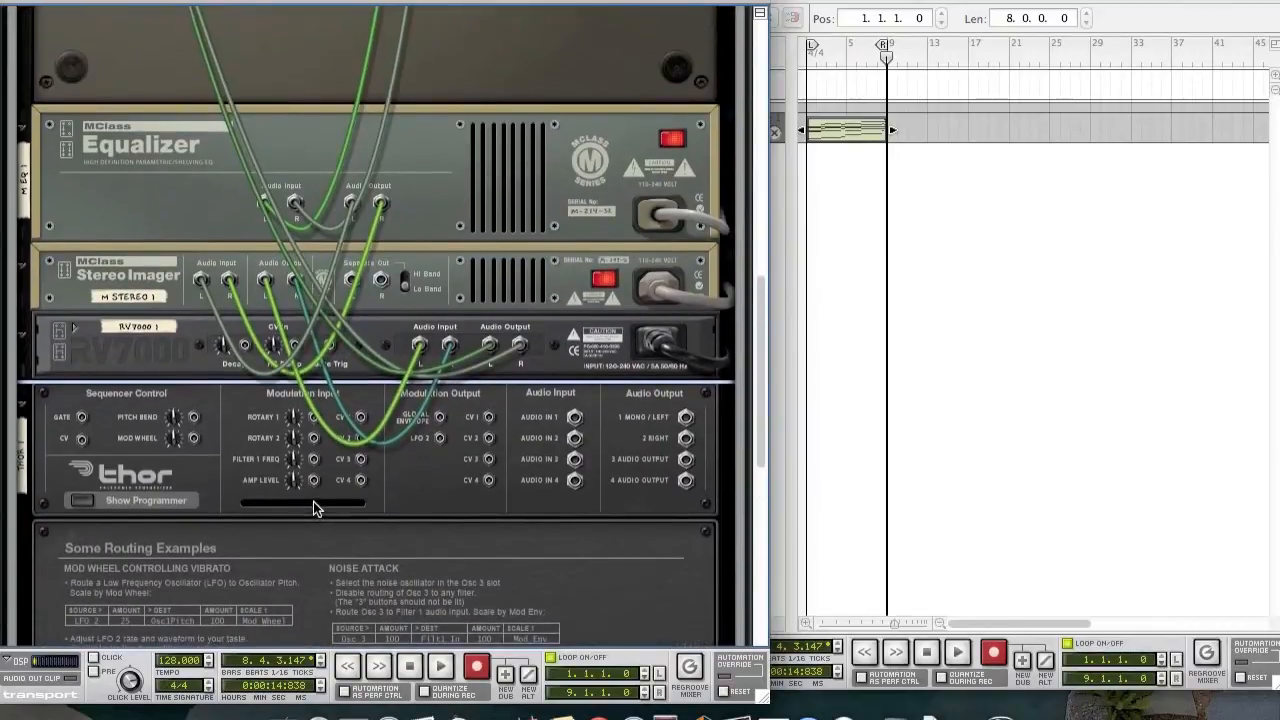
scroll(313, 501, "up", 1)
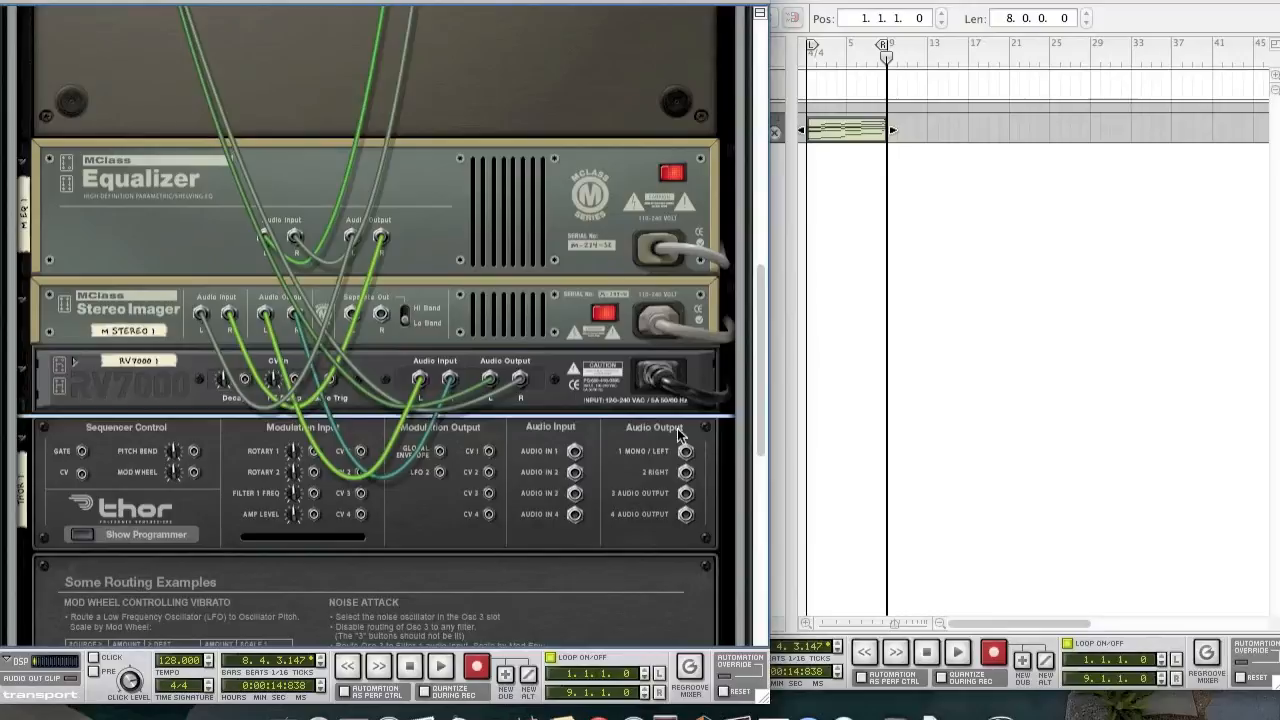
left_click_drag(688, 457, 142, 178)
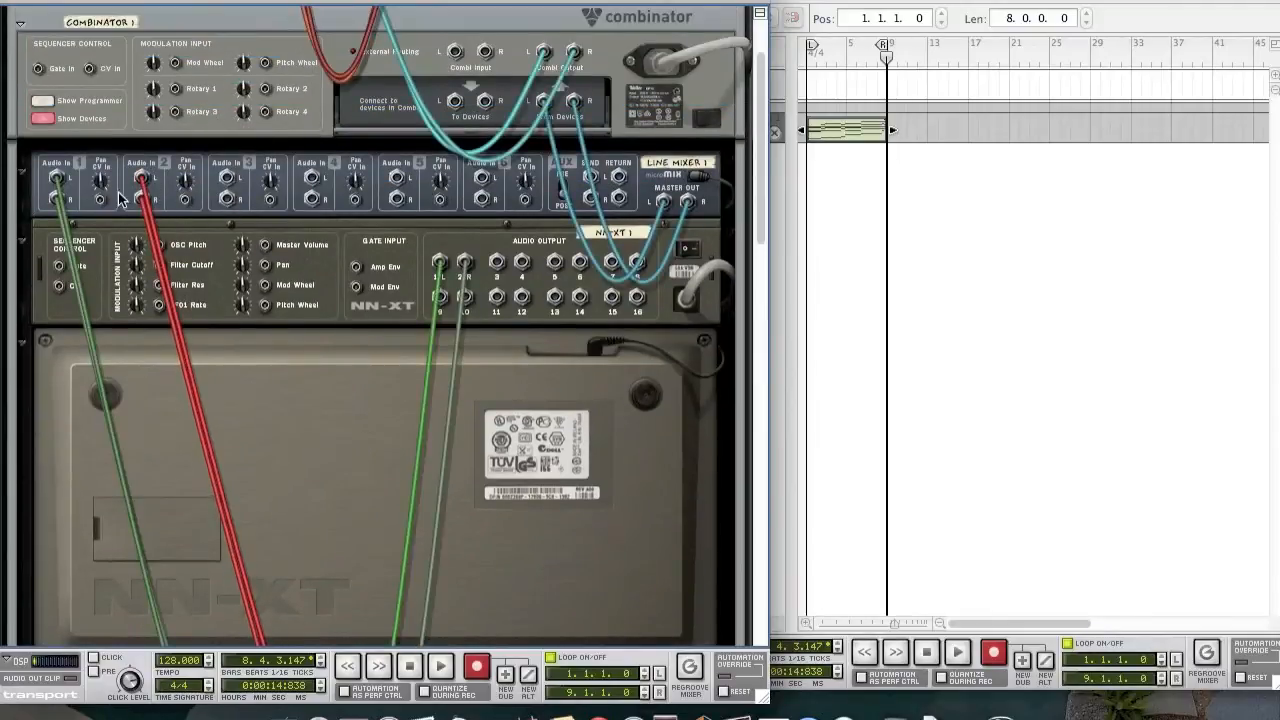
scroll(221, 267, "down", 20)
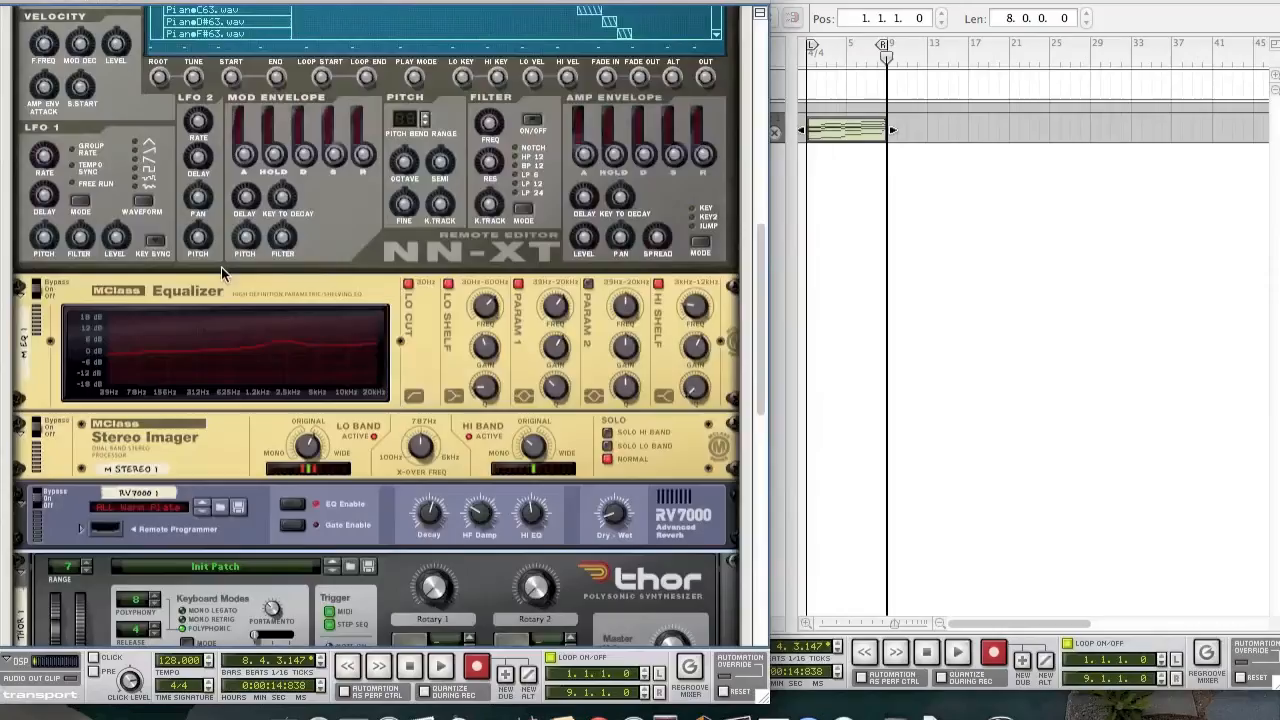
Load Multi Oscillator, Analog and Phase Modulation into Thor's oscillators 1, 2 and 3, and route oscillators 2 and 3 to Filter 1.
scroll(242, 272, "up", 5)
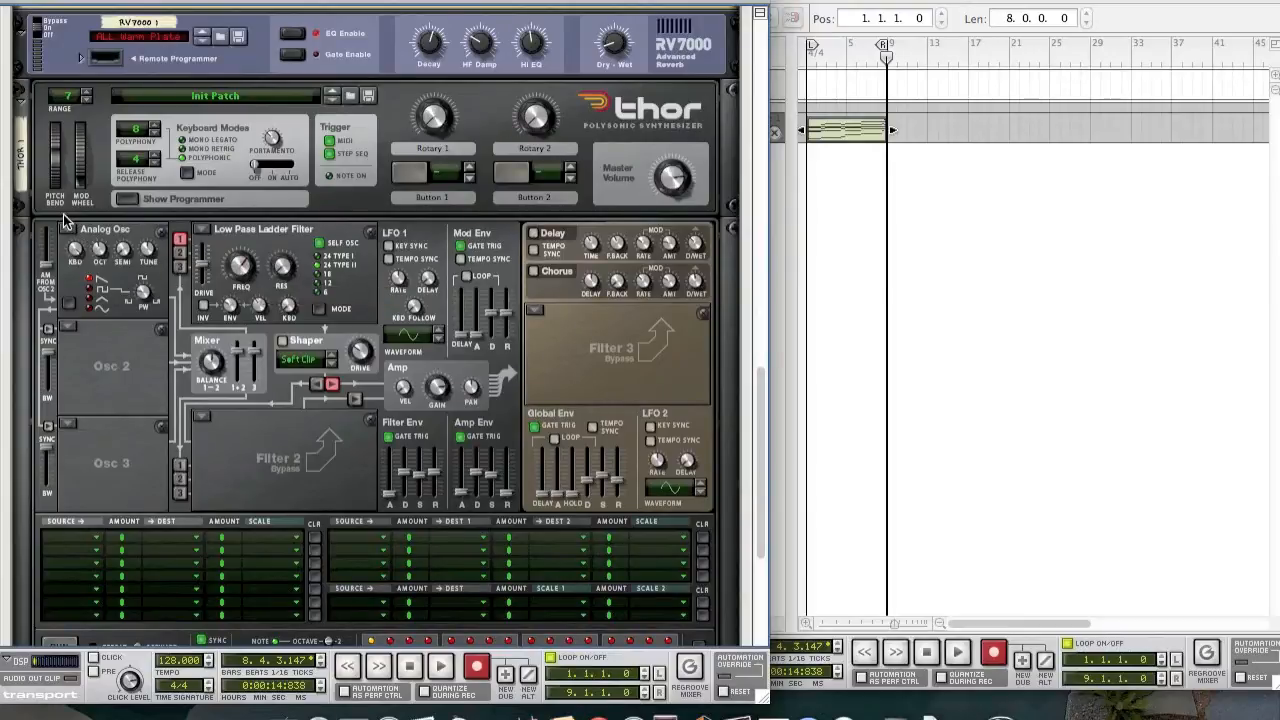
left_click(68, 229)
left_click(90, 308)
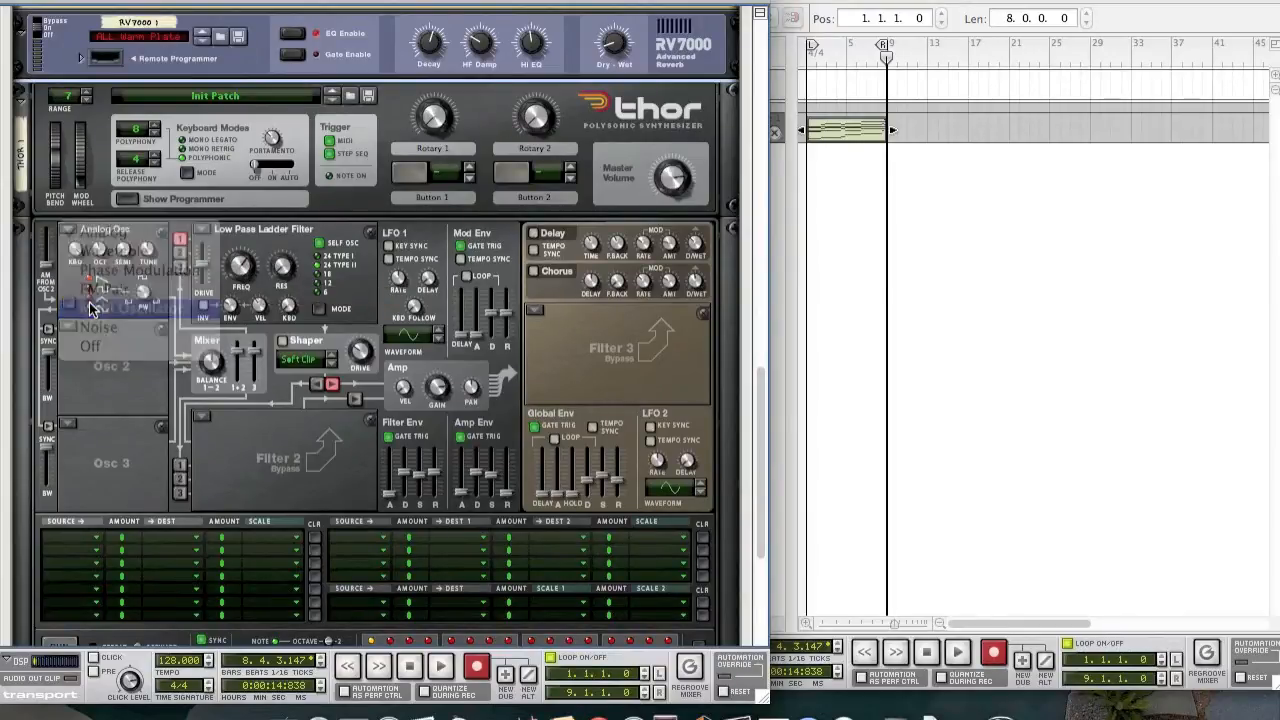
left_click(68, 330)
left_click(98, 215)
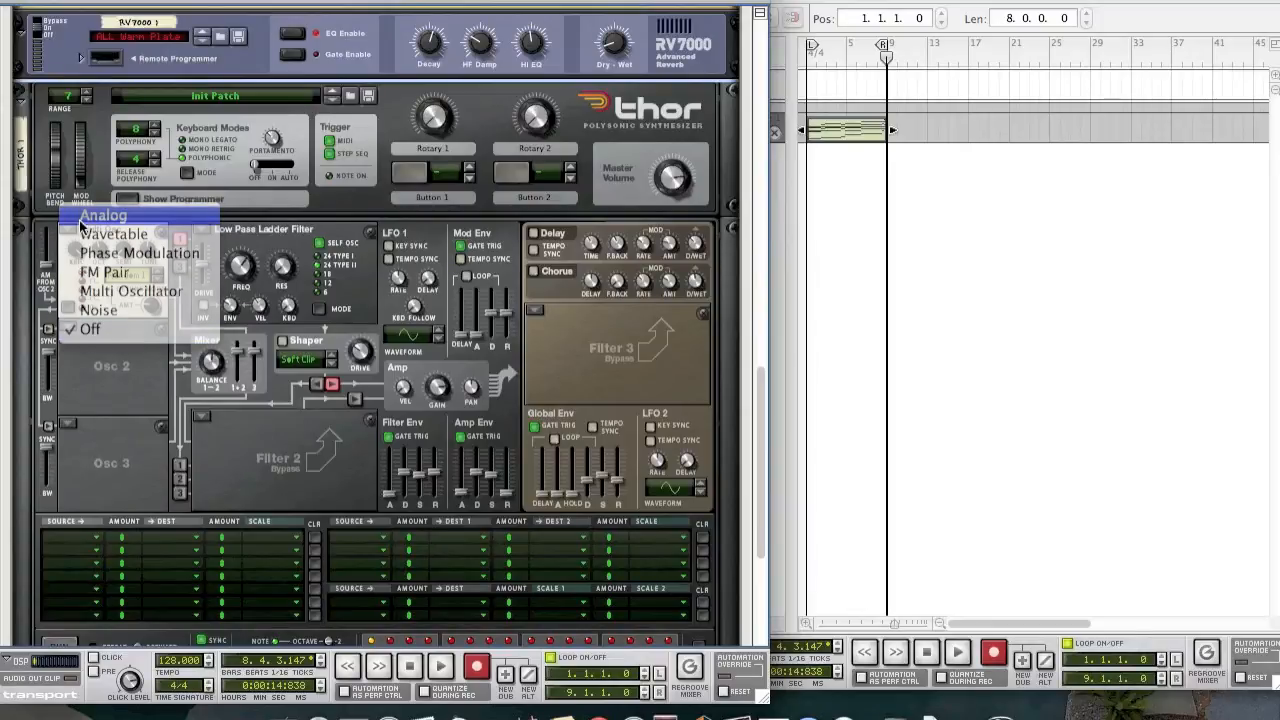
left_click(70, 425)
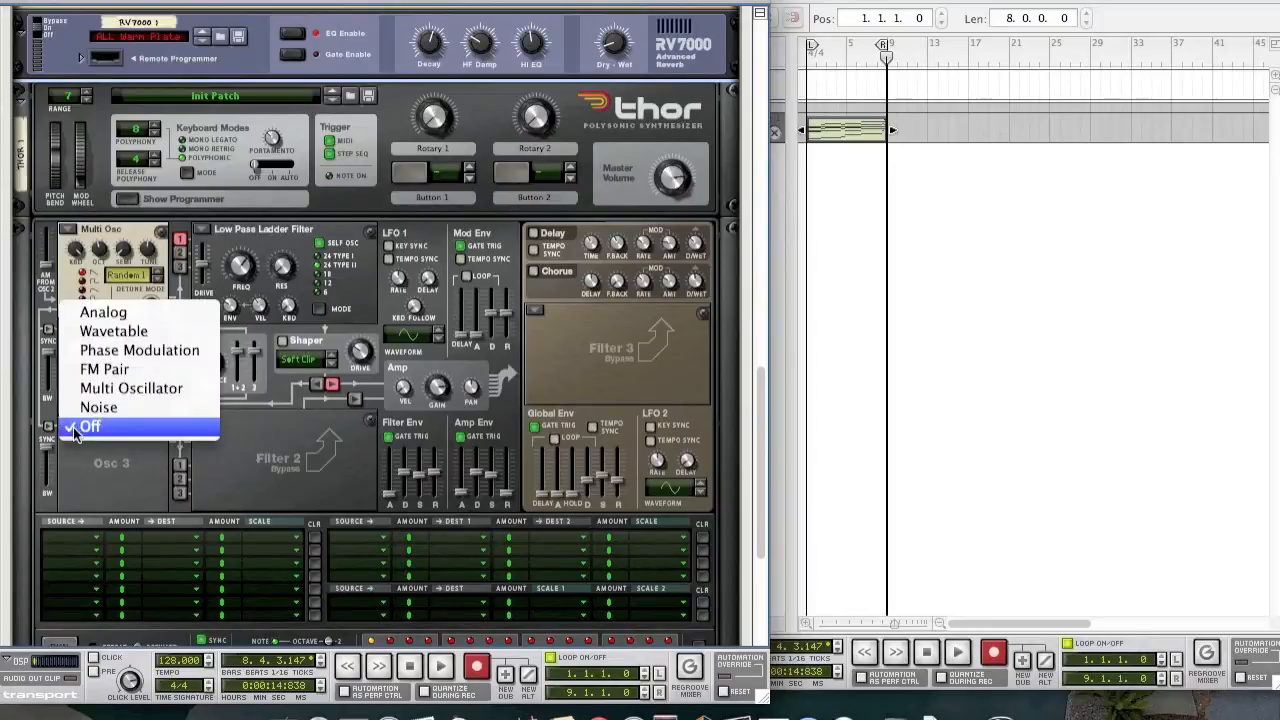
left_click(135, 350)
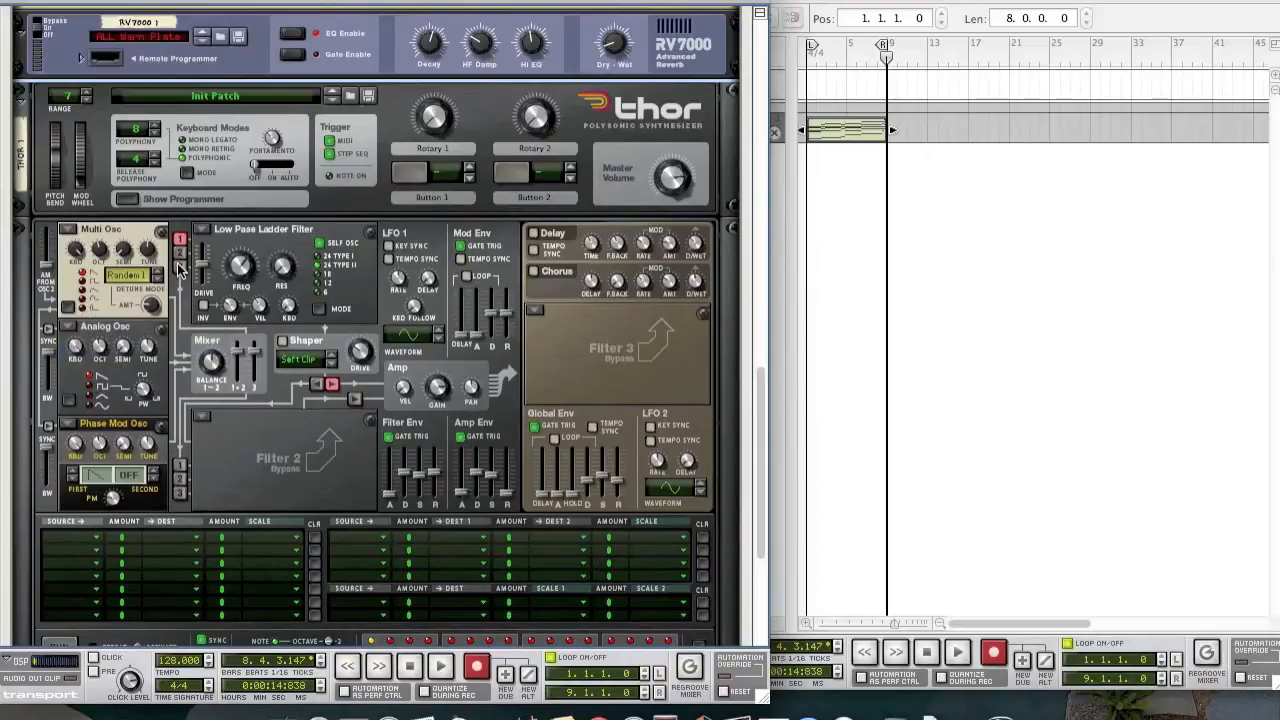
left_click(180, 252)
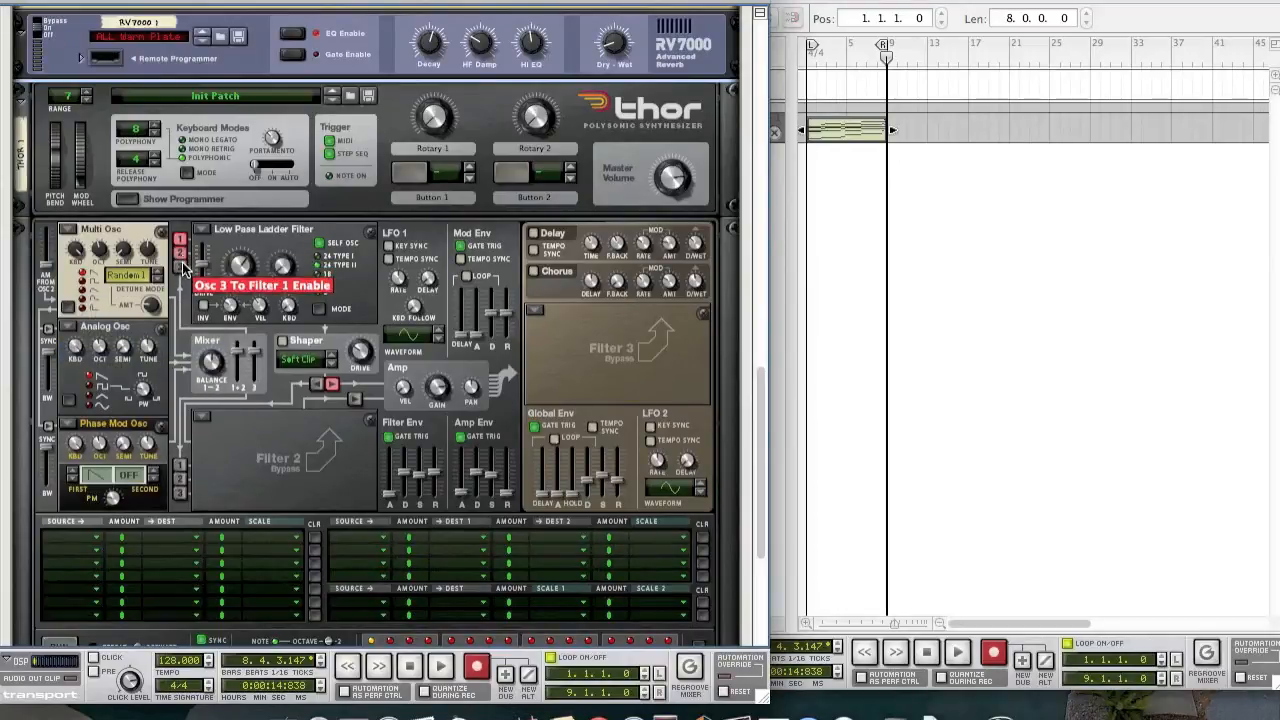
left_click(181, 268)
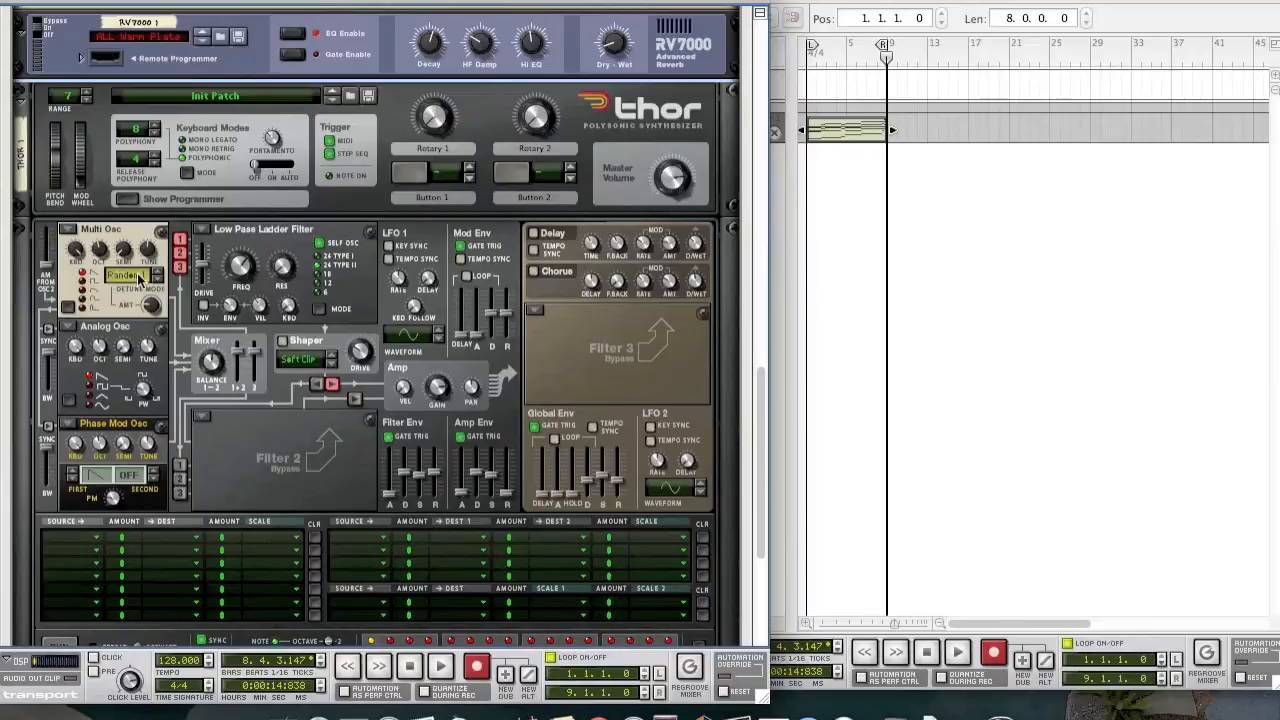
Set the Multi Osc detune mode to Octave and choose a second waveform for the Phase Mod oscillator.
left_click(157, 280)
left_click(157, 473)
mouse_move(101, 451)
Set Filter 1's envelope amount to 81, switch Thor's portamento on and adjust the portamento time.
mouse_move(228, 318)
left_click_drag(228, 318, 183, 296)
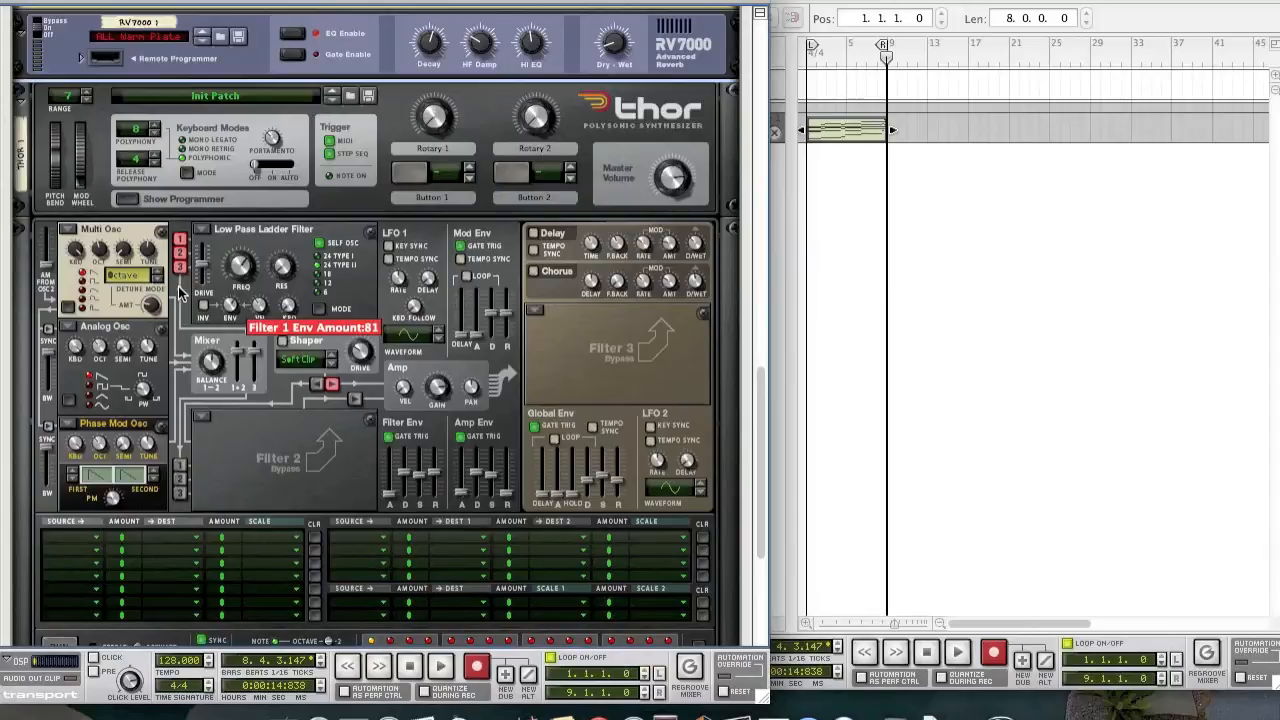
scroll(350, 468, "up", 1)
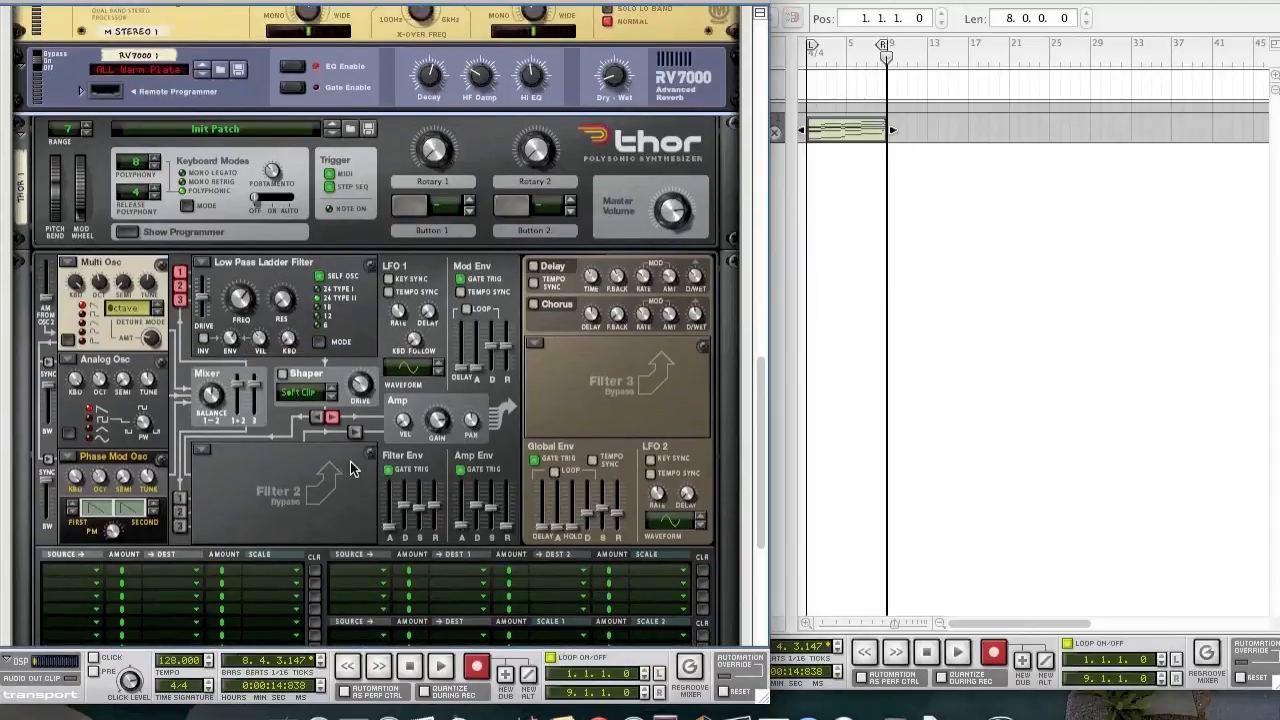
left_click(262, 202)
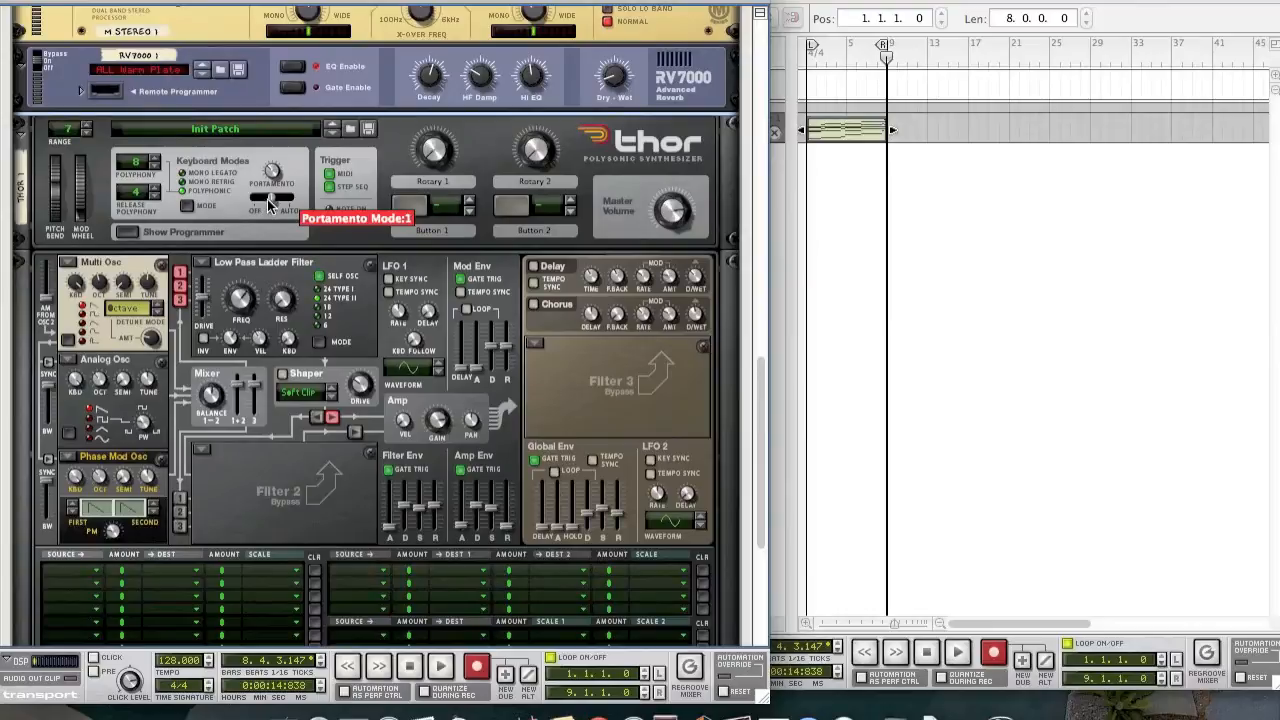
left_click_drag(270, 169, 267, 192)
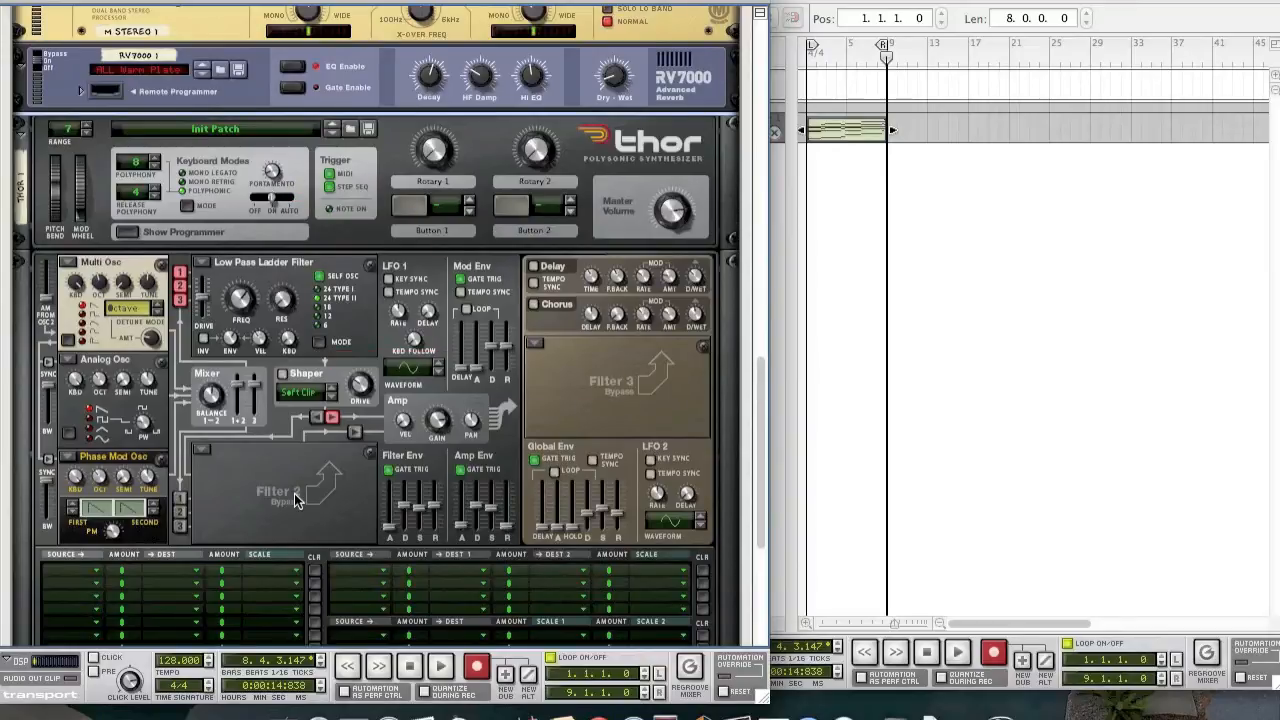
Raise the Filter Env decay, sustain and release to maximum, and raise the Amp Env decay and sustain.
scroll(295, 500, "down", 5)
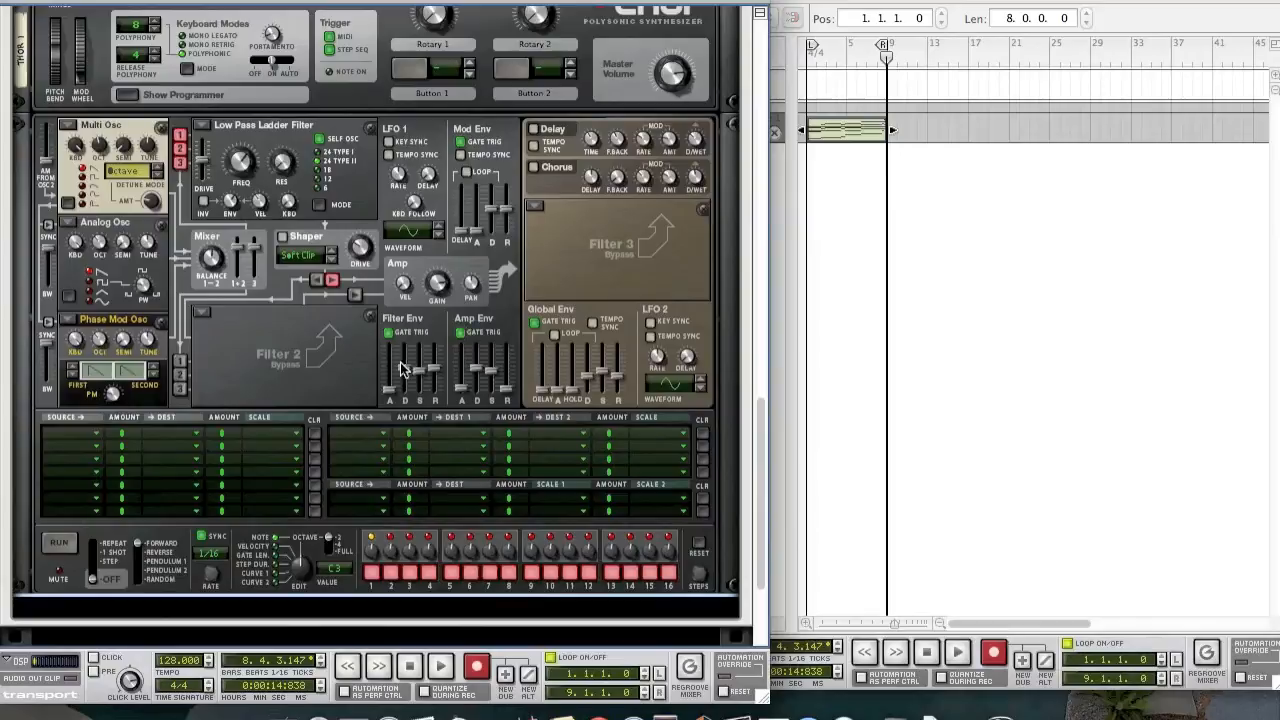
left_click_drag(407, 370, 434, 340)
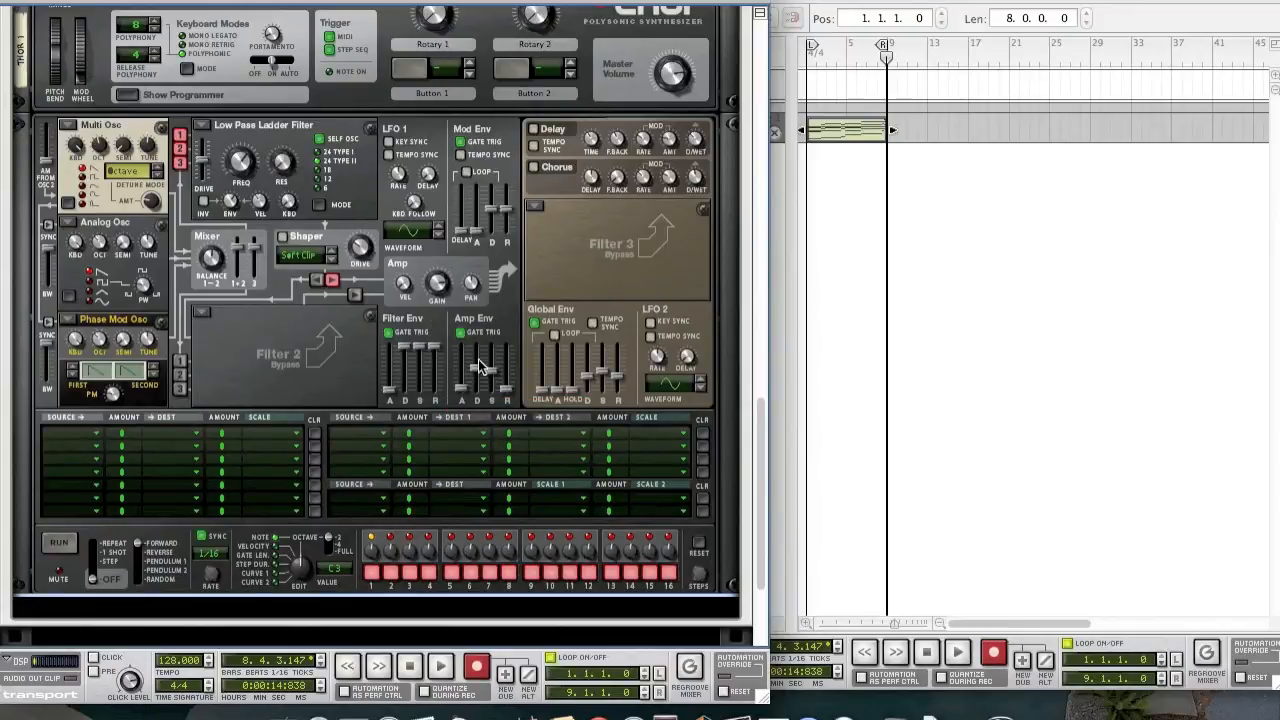
left_click_drag(482, 362, 477, 360)
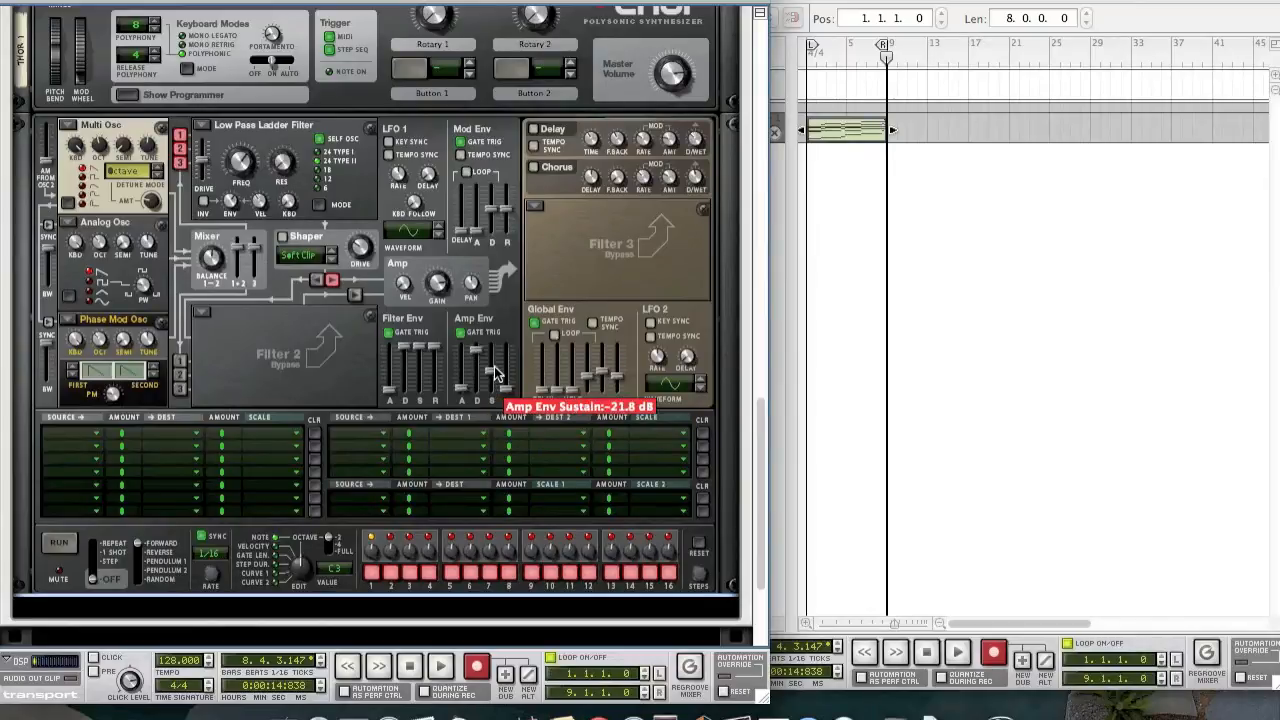
left_click_drag(495, 373, 496, 236)
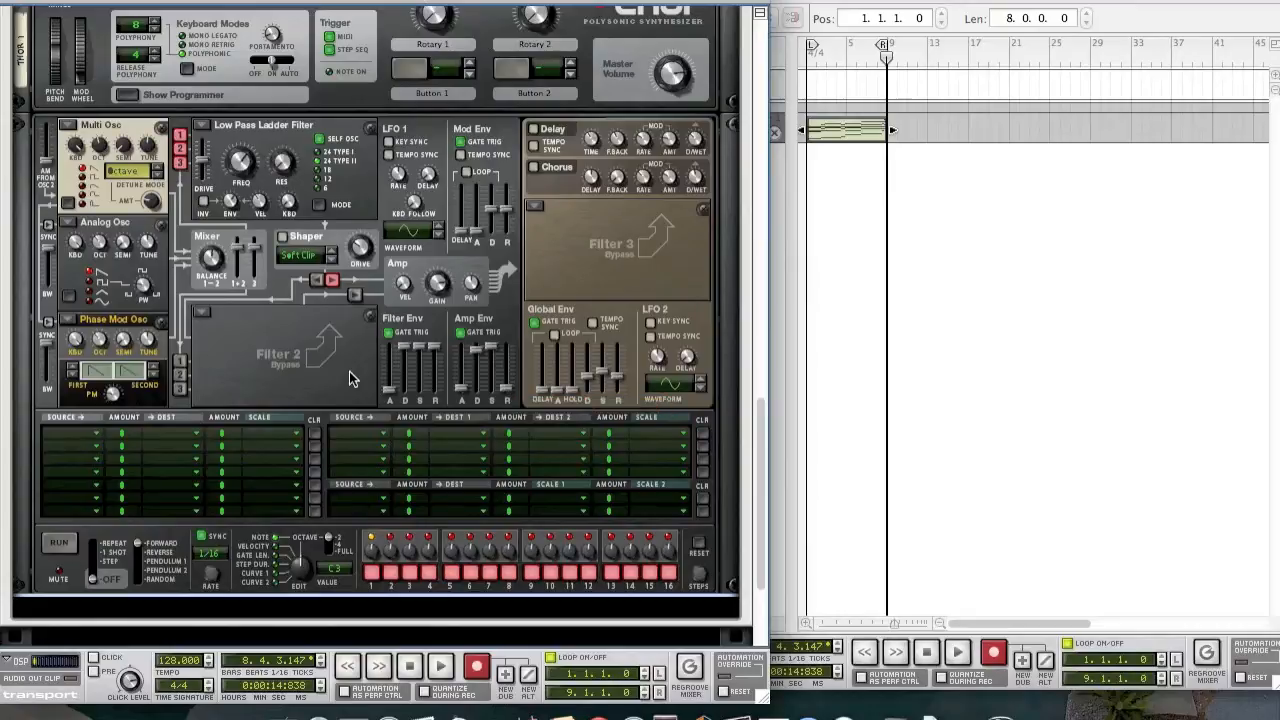
Create a BV512 Digital Vocoder after Thor, set it to 4 Band in Equalizer mode, and adjust the band 1 level.
scroll(252, 635, "down", 2)
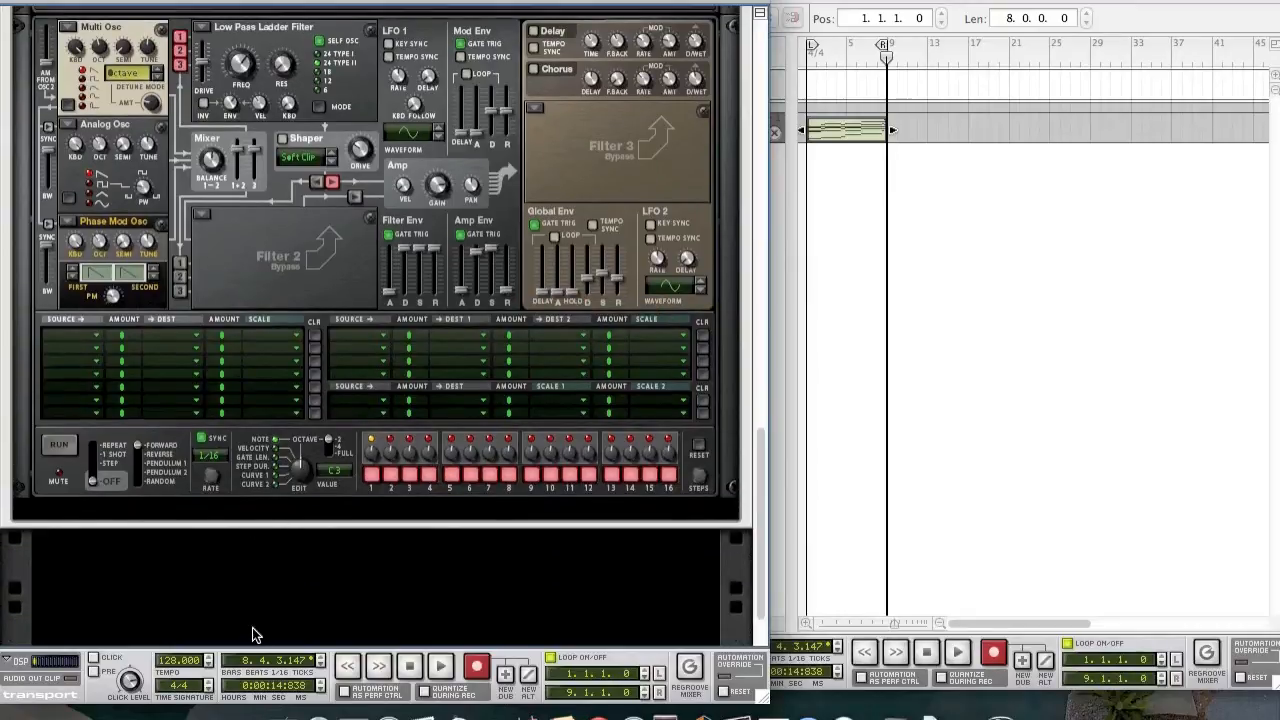
right_click(312, 282)
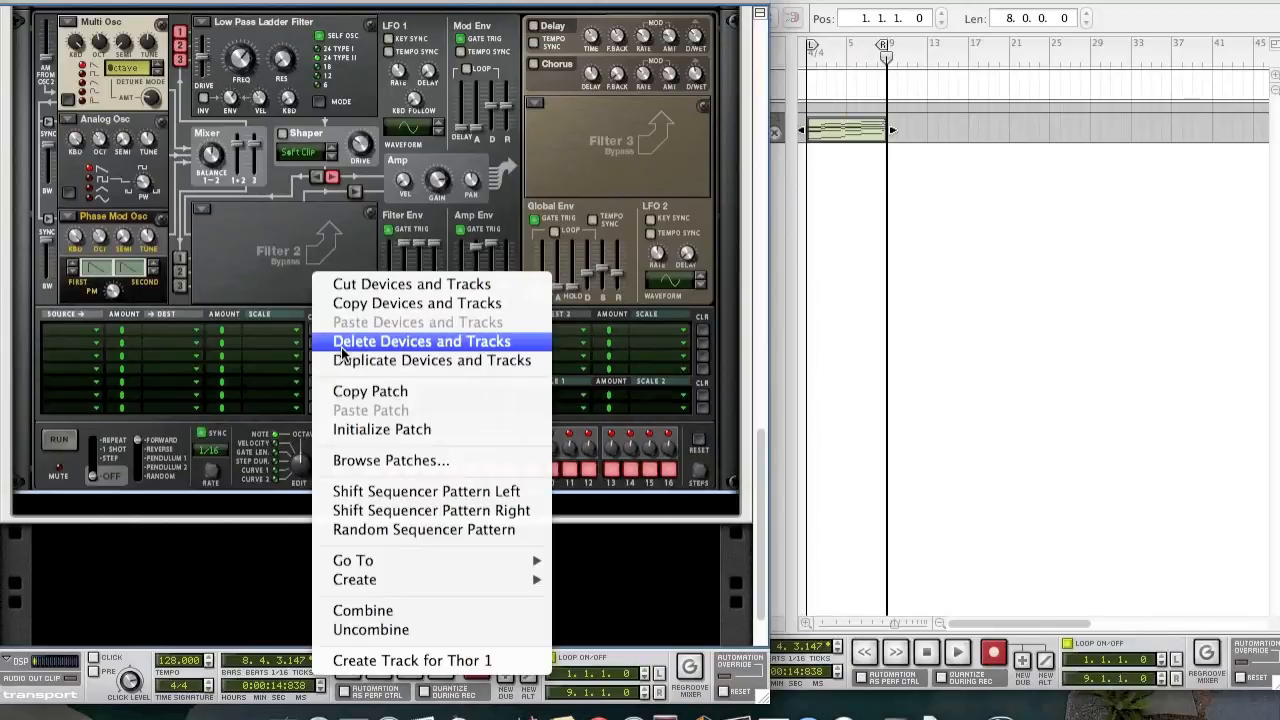
mouse_move(404, 578)
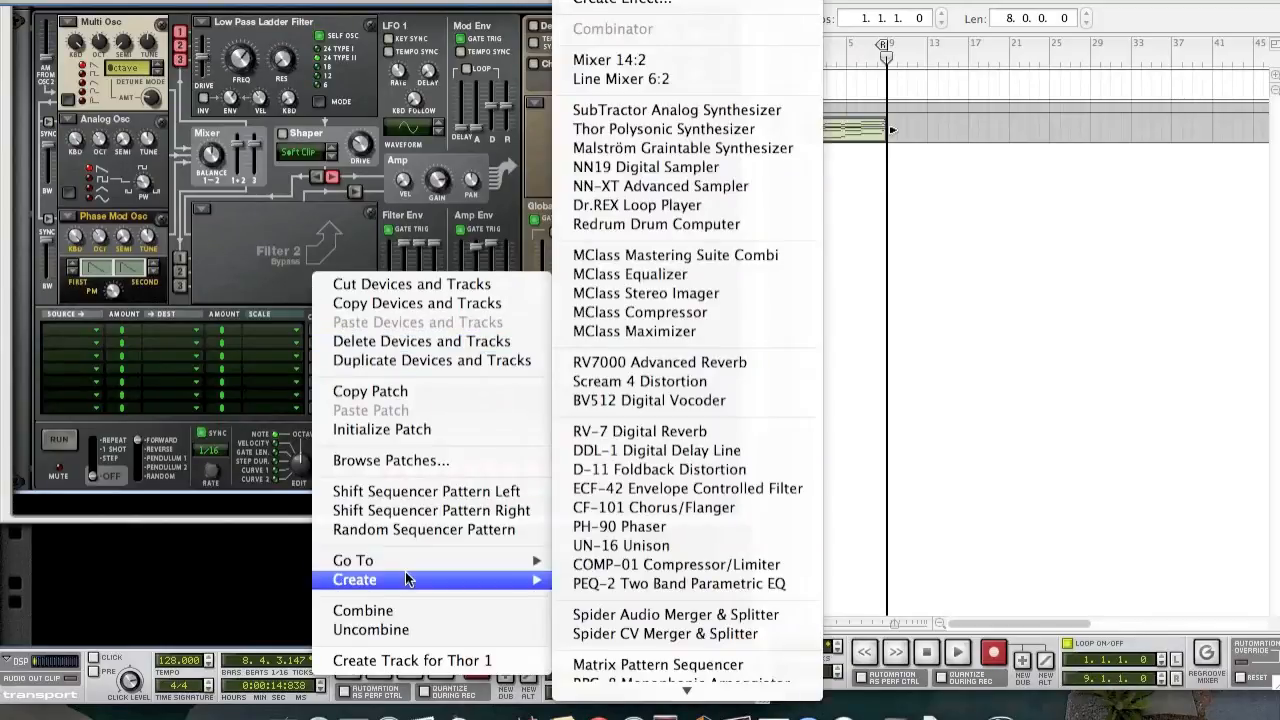
left_click(620, 399)
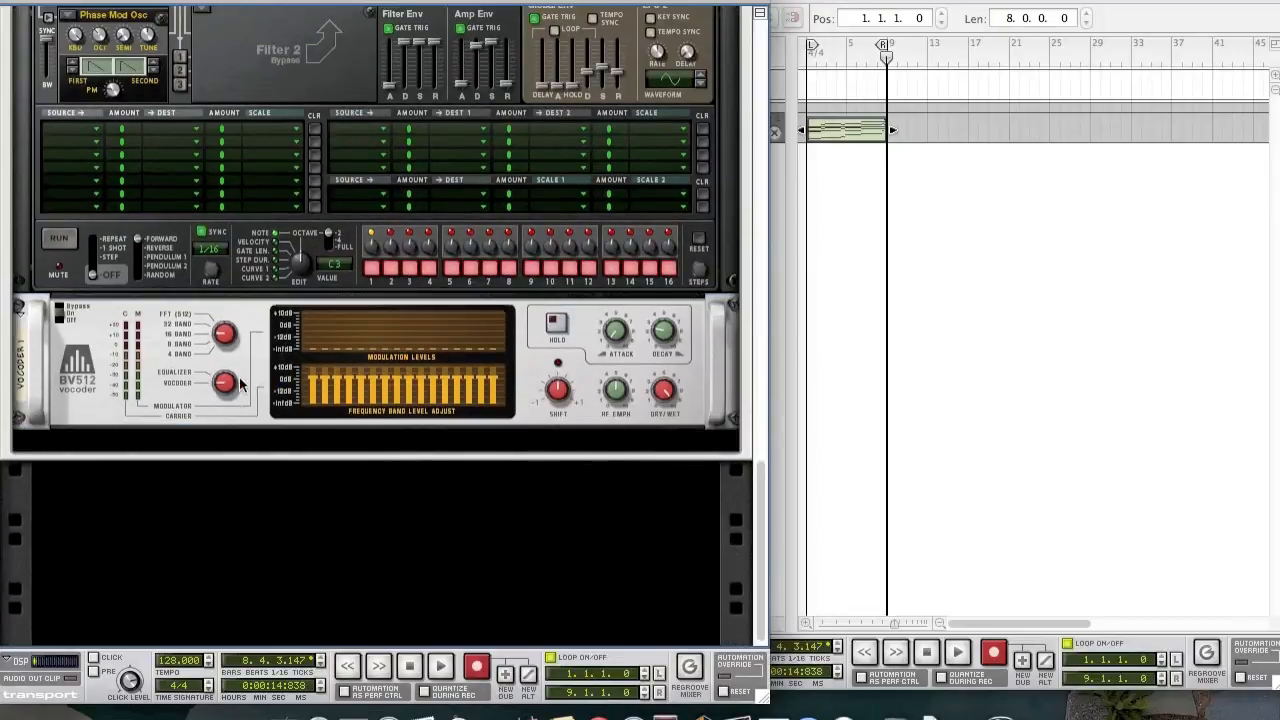
left_click_drag(226, 336, 270, 450)
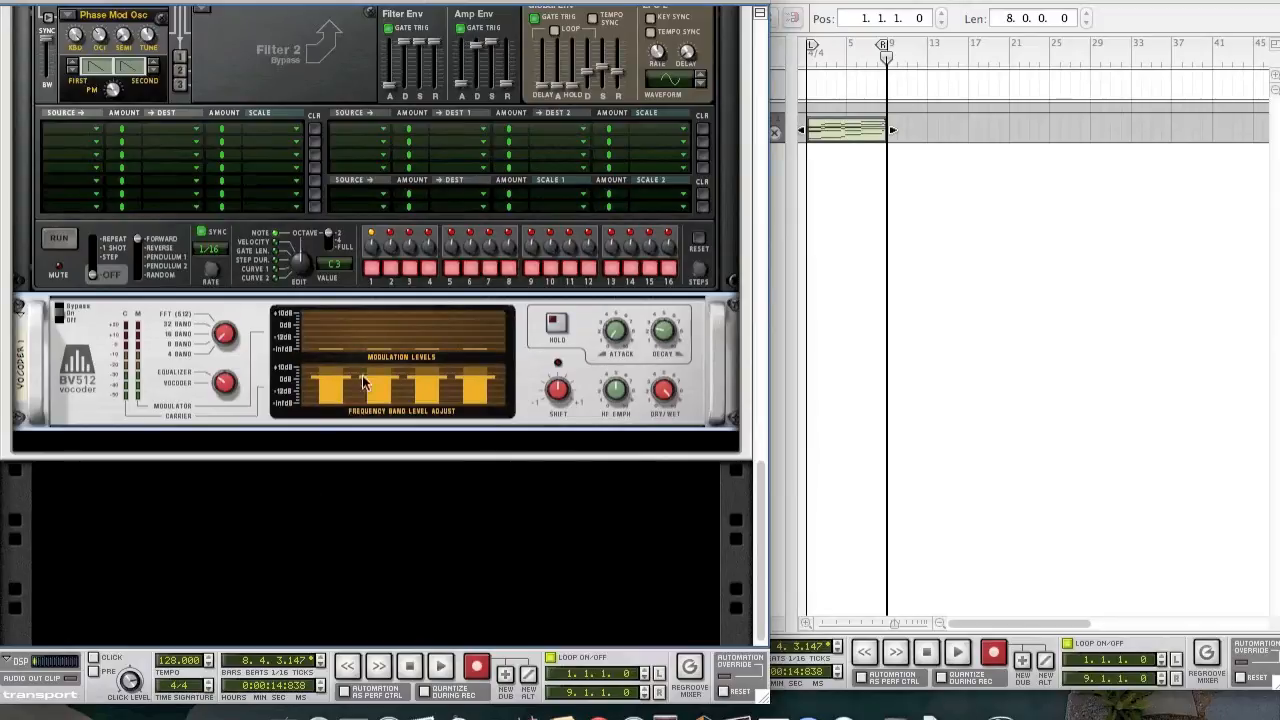
left_click(326, 385)
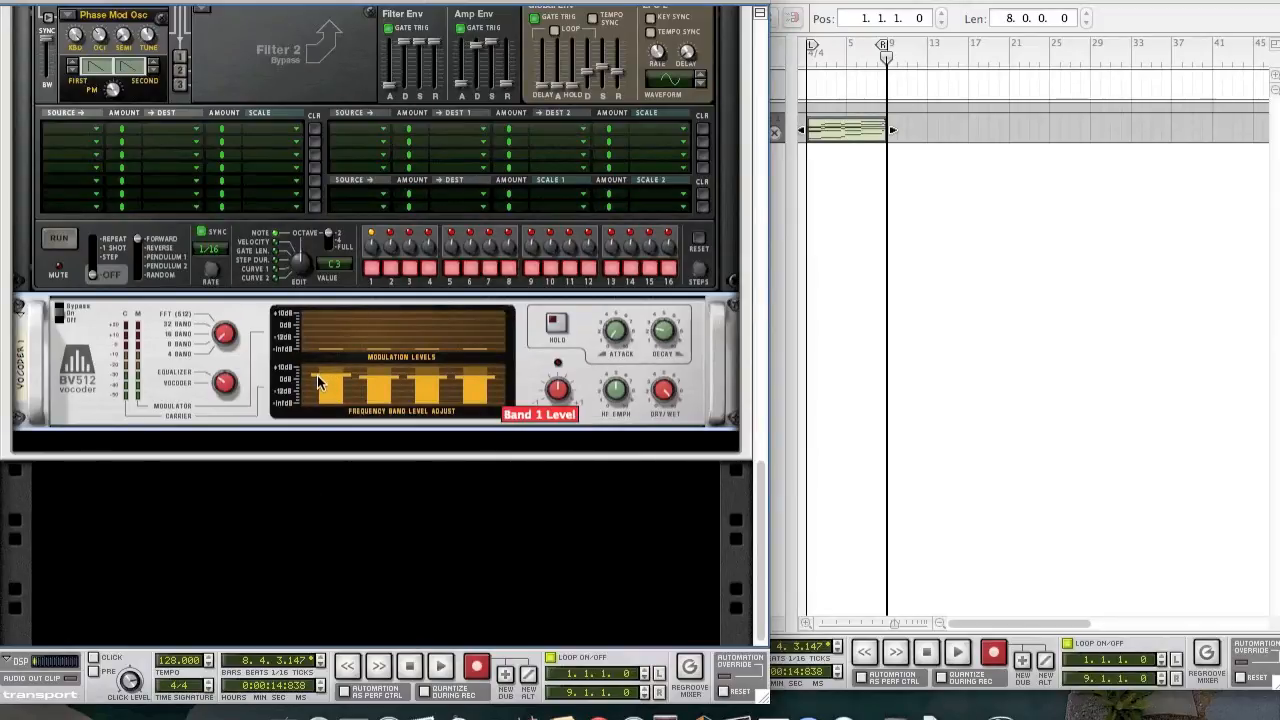
Create an MClass Equalizer below the vocoder and enable its Lo Cut, Lo Shelf, Param 1 and Hi Shelf bands.
right_click(224, 411)
mouse_move(337, 576)
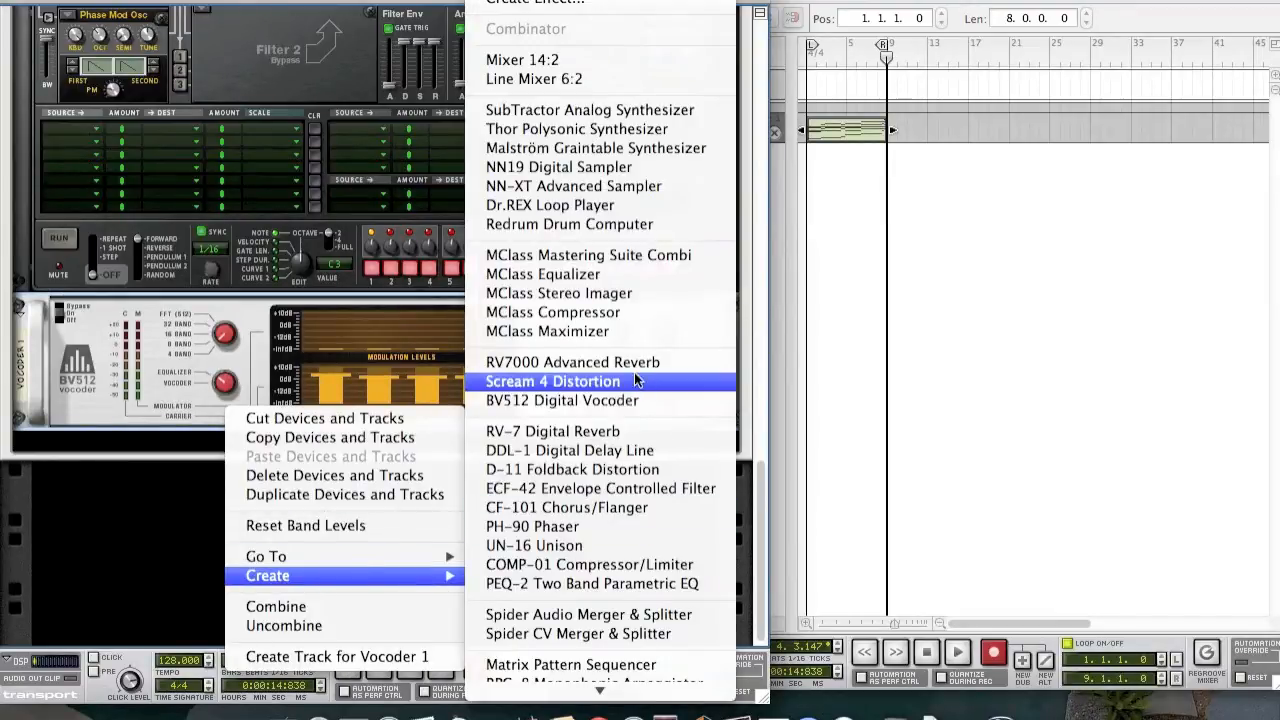
left_click(630, 275)
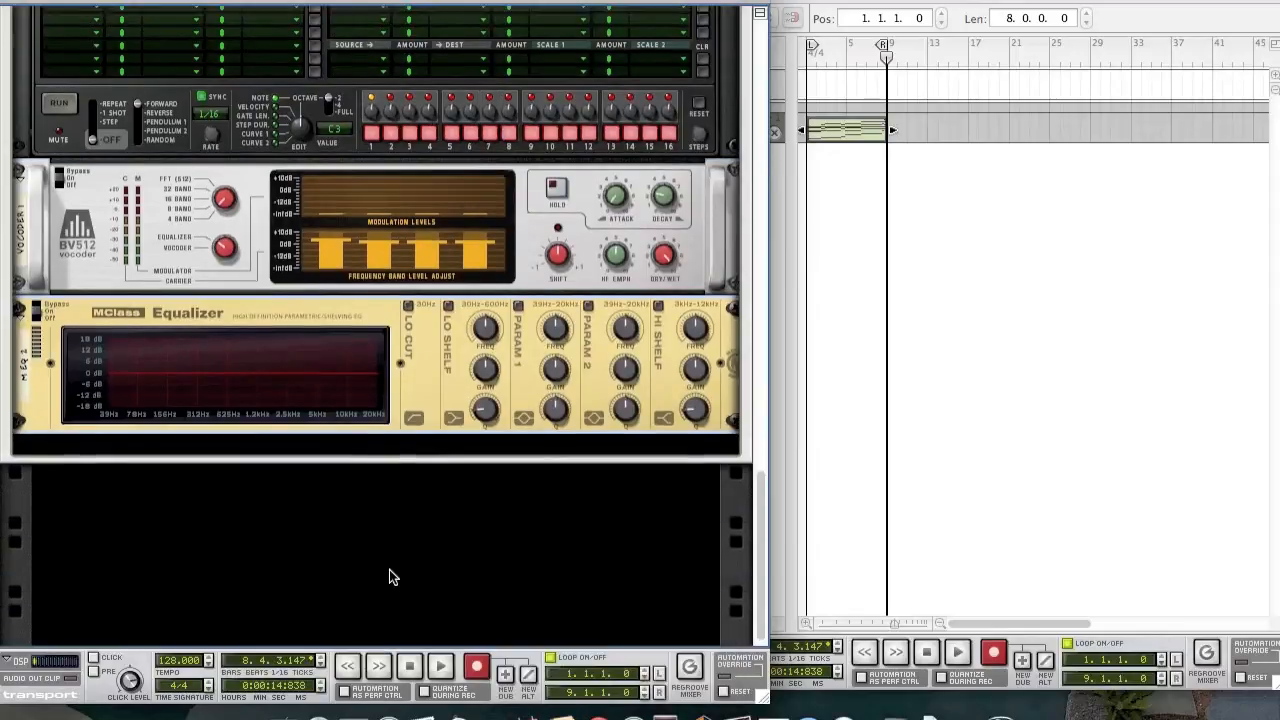
left_click(414, 289)
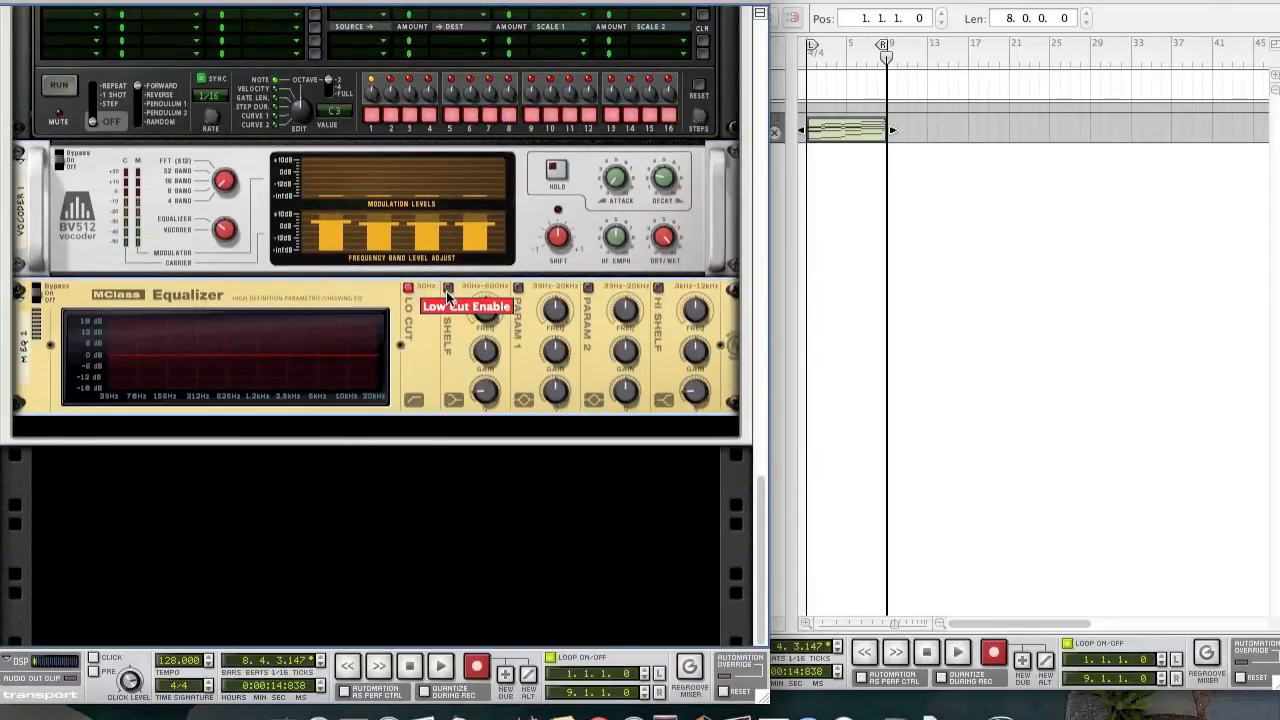
left_click(448, 288)
left_click(518, 288)
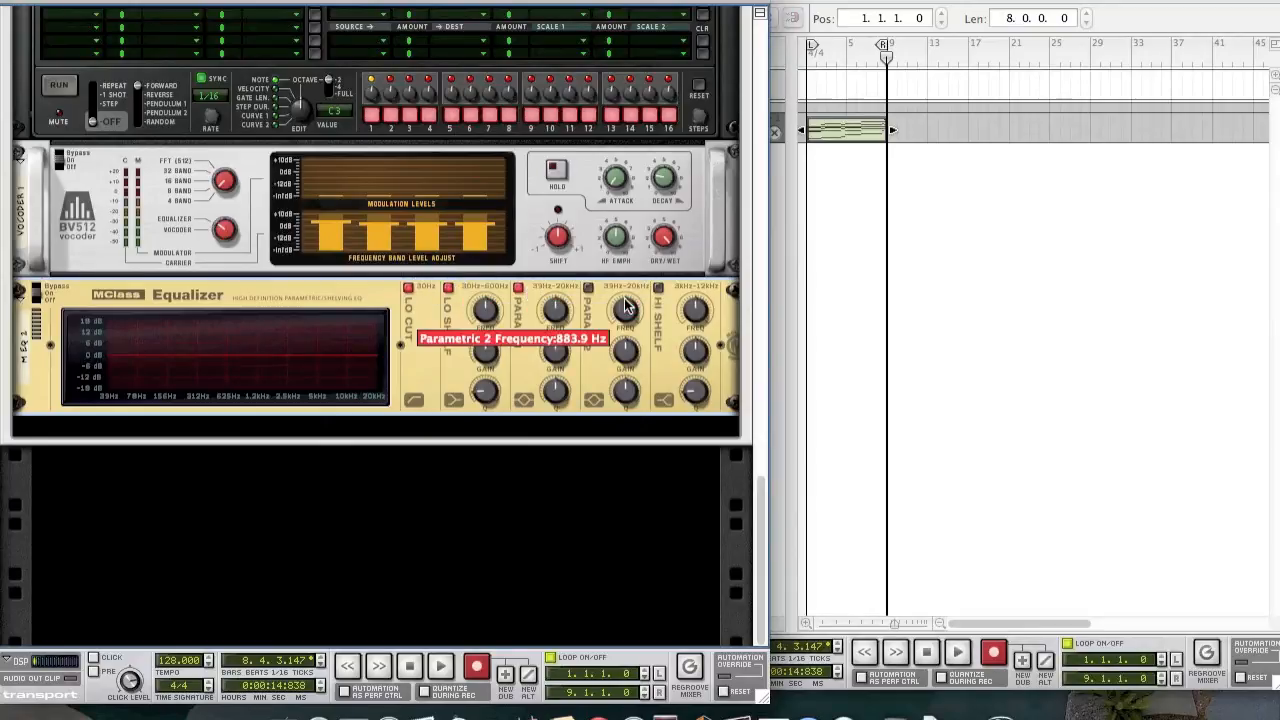
left_click(659, 288)
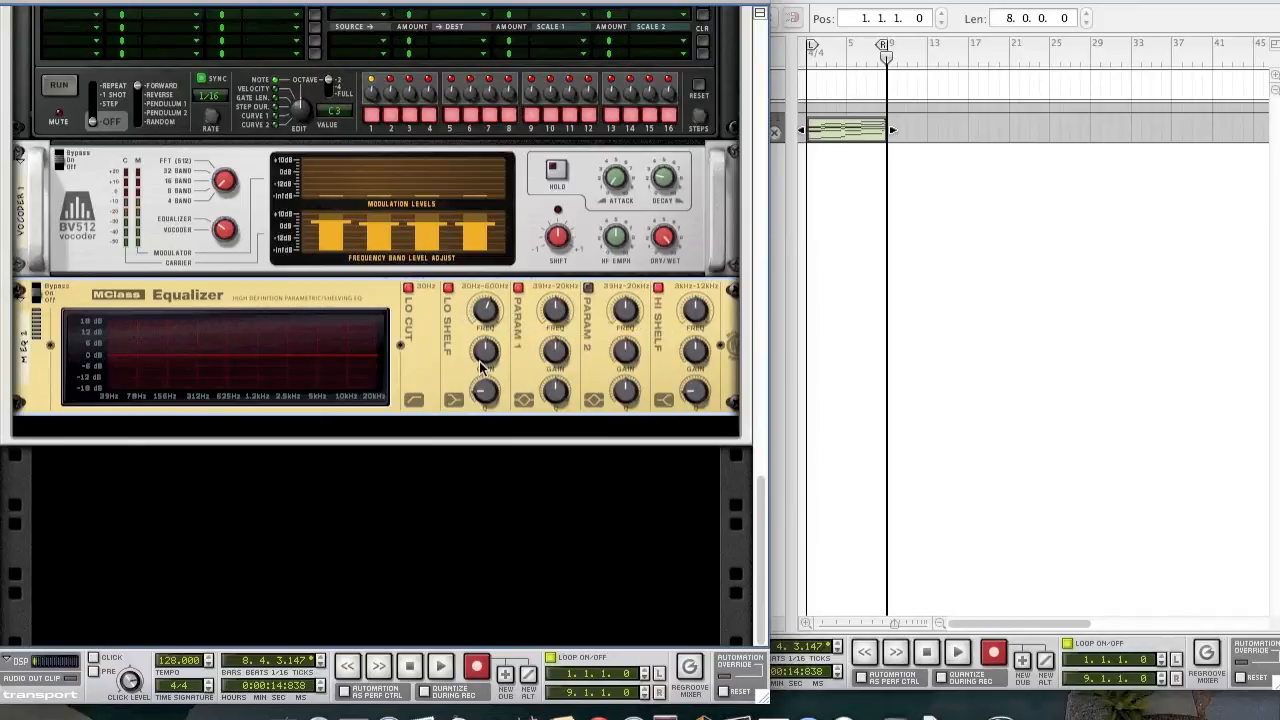
Boost the equalizer's Lo Shelf slightly and shape Param 1 into a low-mid cut with lower frequency, gain and Q.
left_click_drag(480, 361, 473, 359)
mouse_move(560, 325)
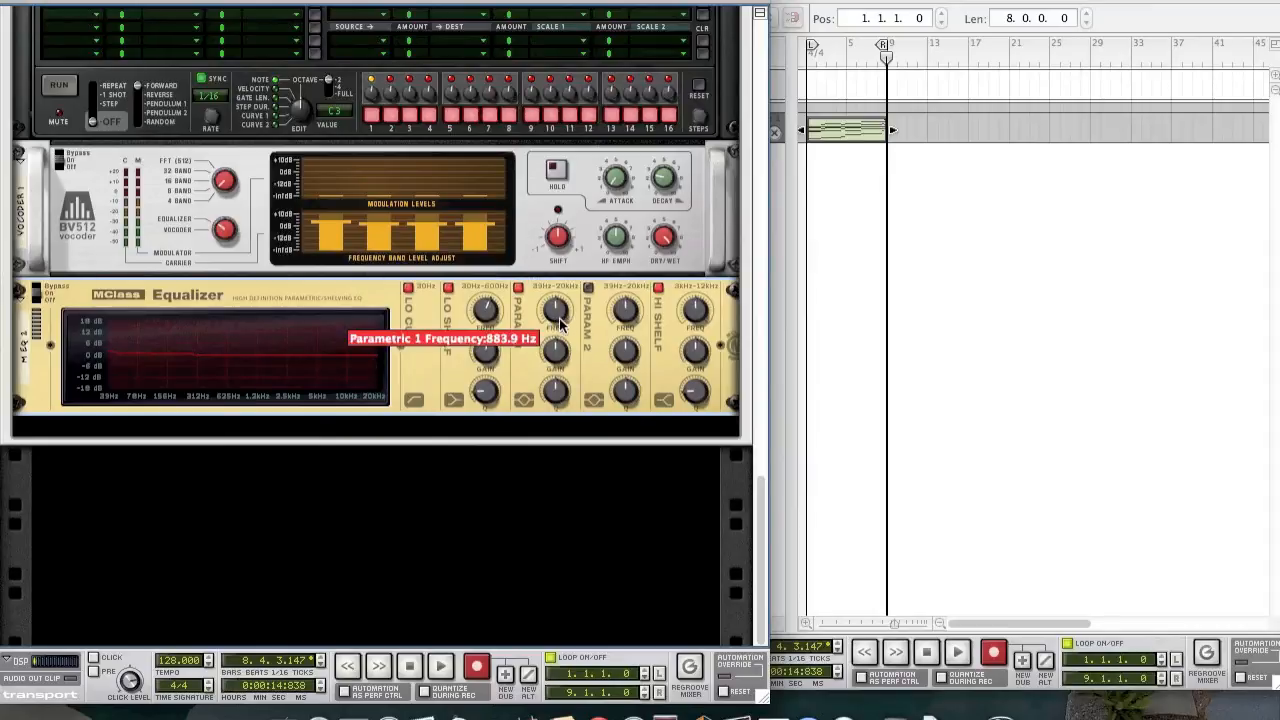
left_click_drag(560, 325, 560, 340)
left_click_drag(560, 352, 562, 374)
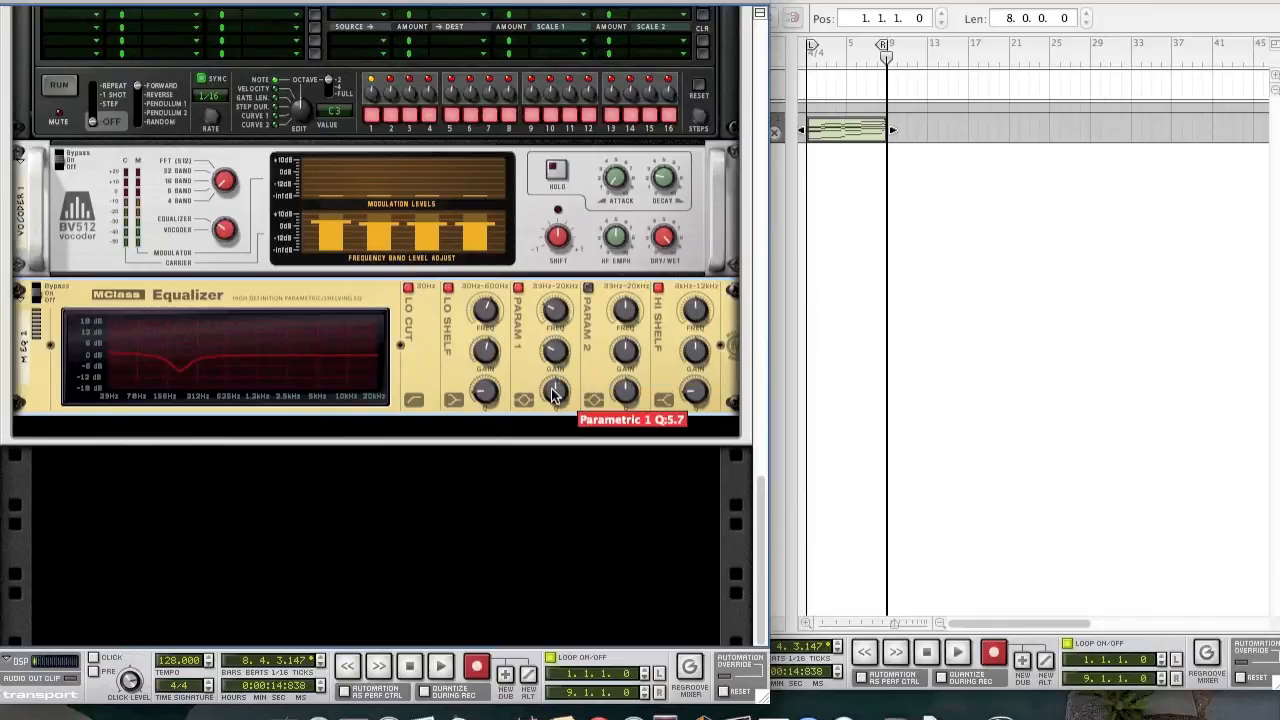
left_click_drag(555, 398, 555, 396)
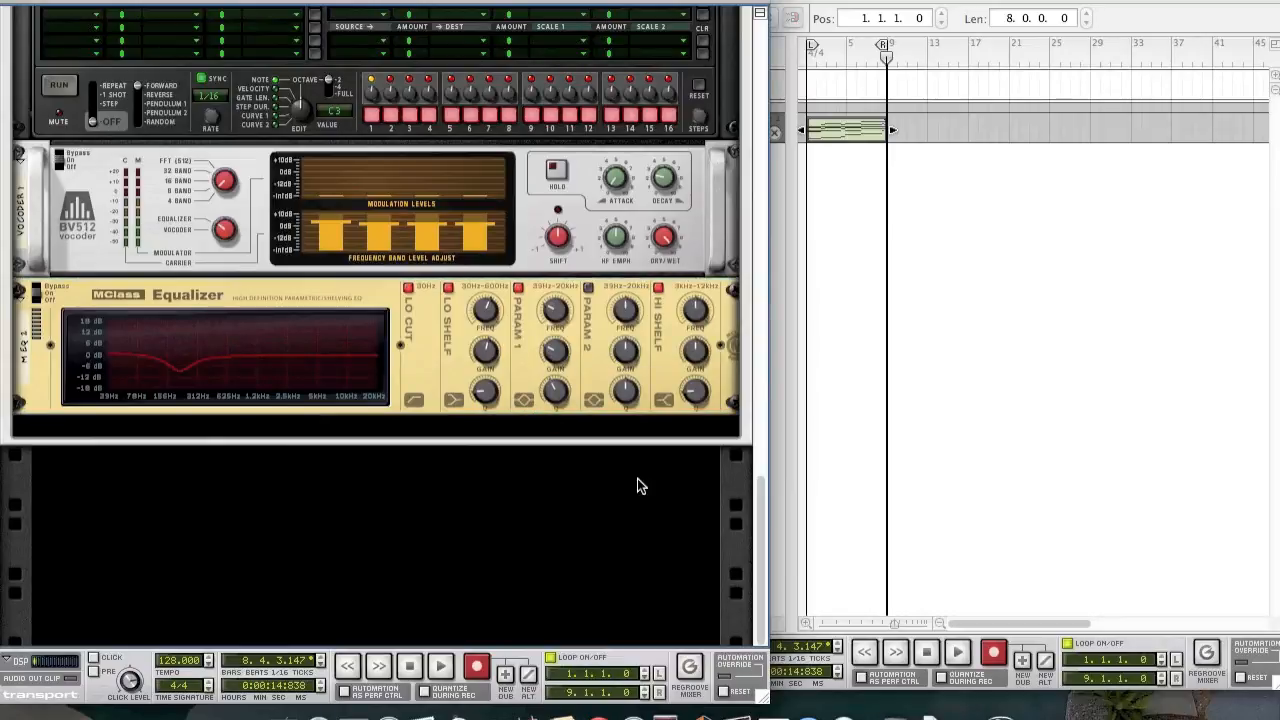
Set the equalizer's Hi Shelf to 6.272 kHz with a slight gain boost and a Q of 0.72.
mouse_move(699, 317)
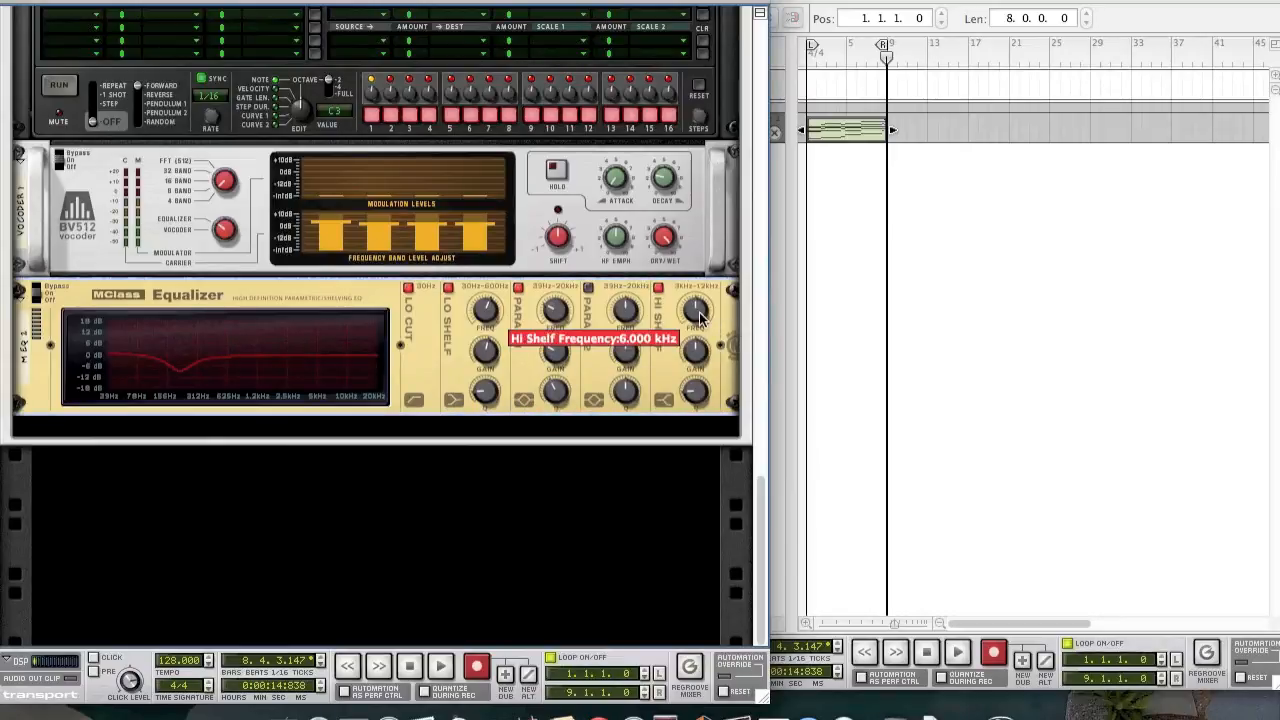
left_click_drag(699, 317, 699, 315)
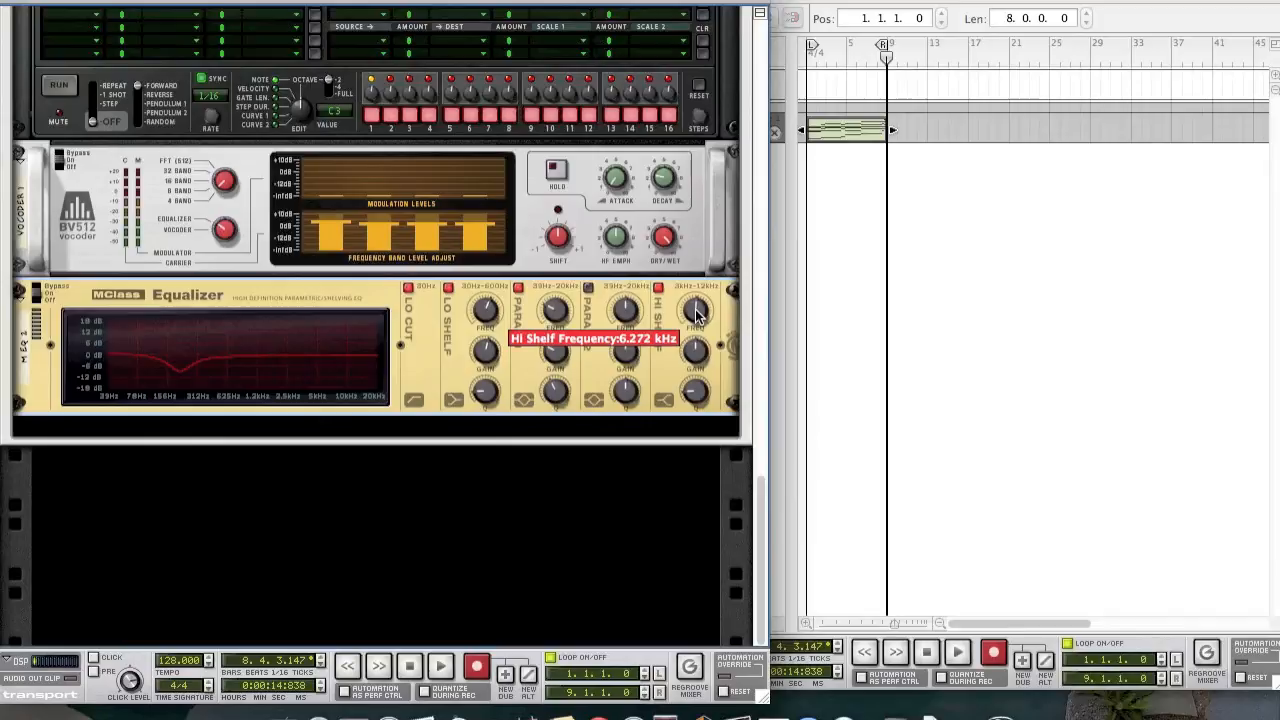
left_click_drag(699, 364, 686, 358)
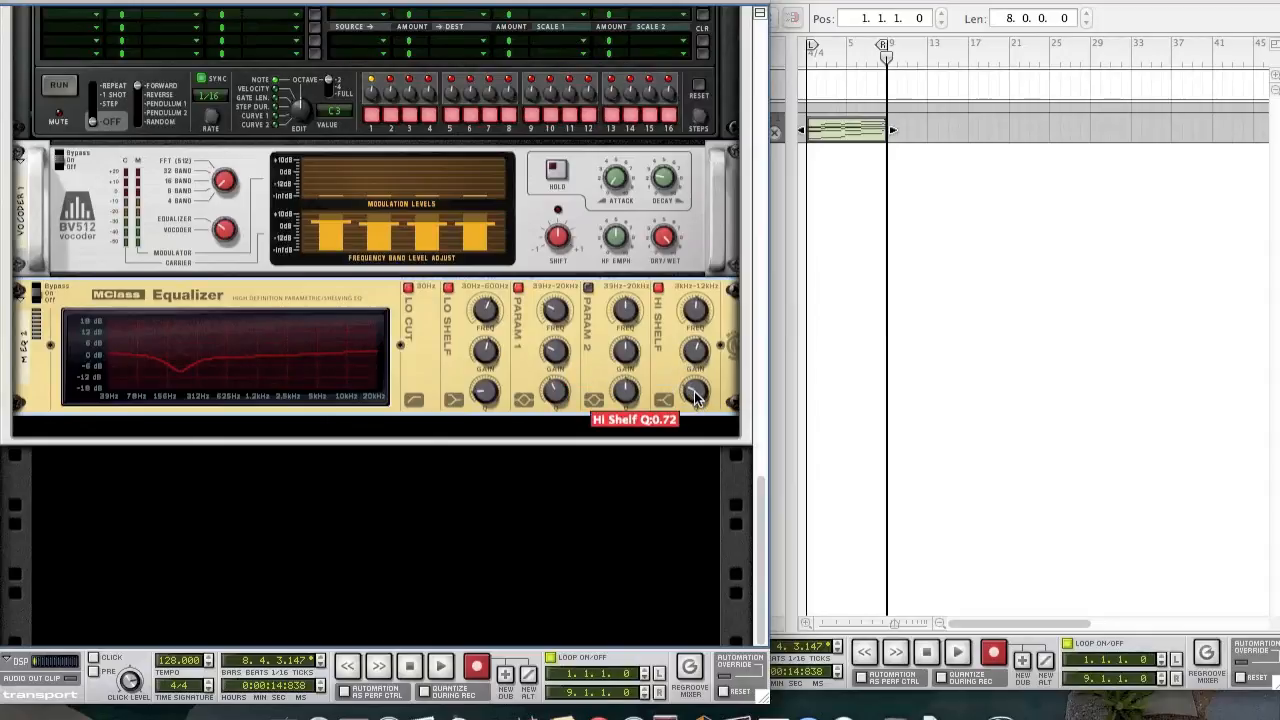
Create a Scream 4 Distortion below Thor's MClass Equalizer.
right_click(450, 403)
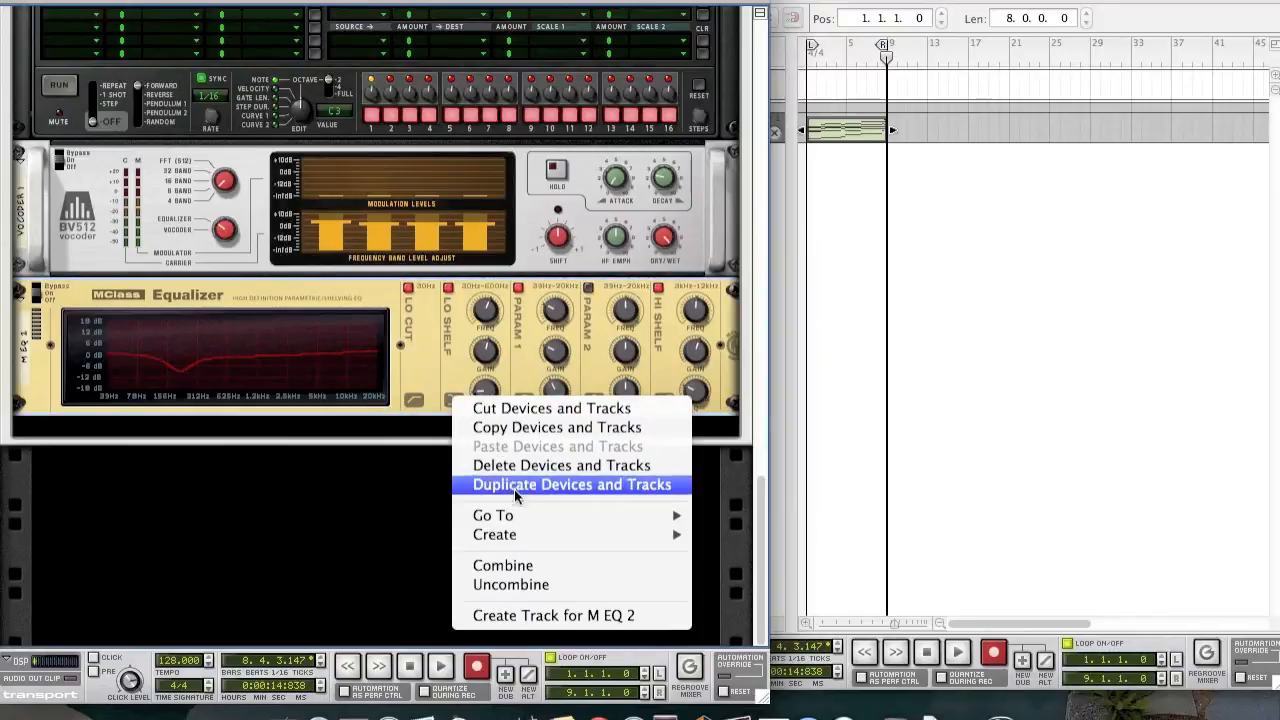
mouse_move(510, 537)
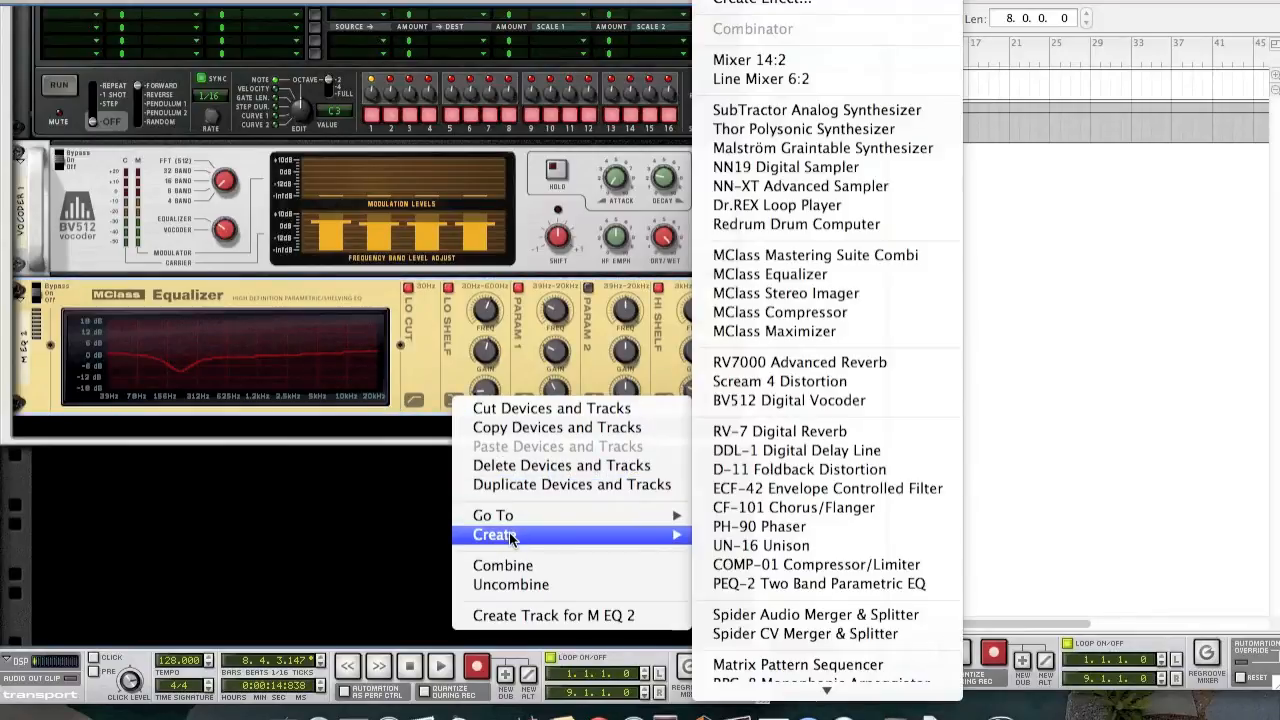
left_click(737, 385)
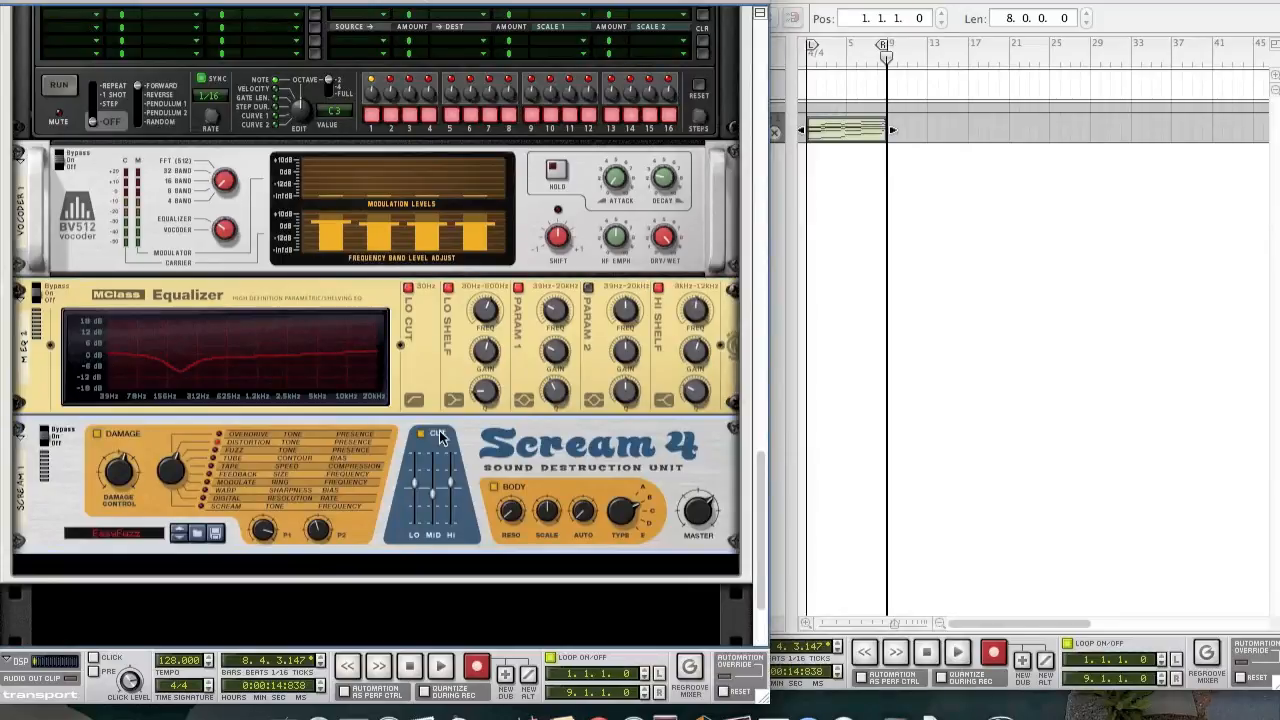
Initialize the Scream 4's patch and enable its Cut section with a slight Lo boost and Hi set to 2.
left_click(325, 616)
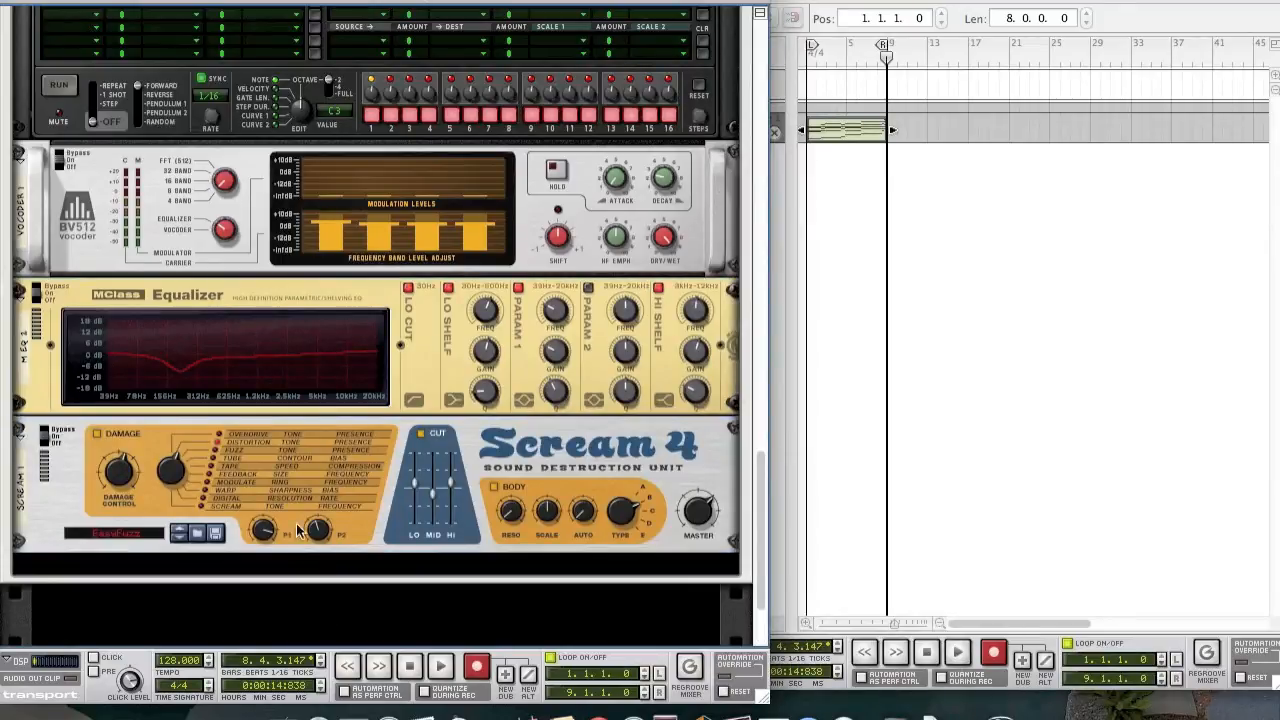
right_click(227, 487)
left_click(136, 607)
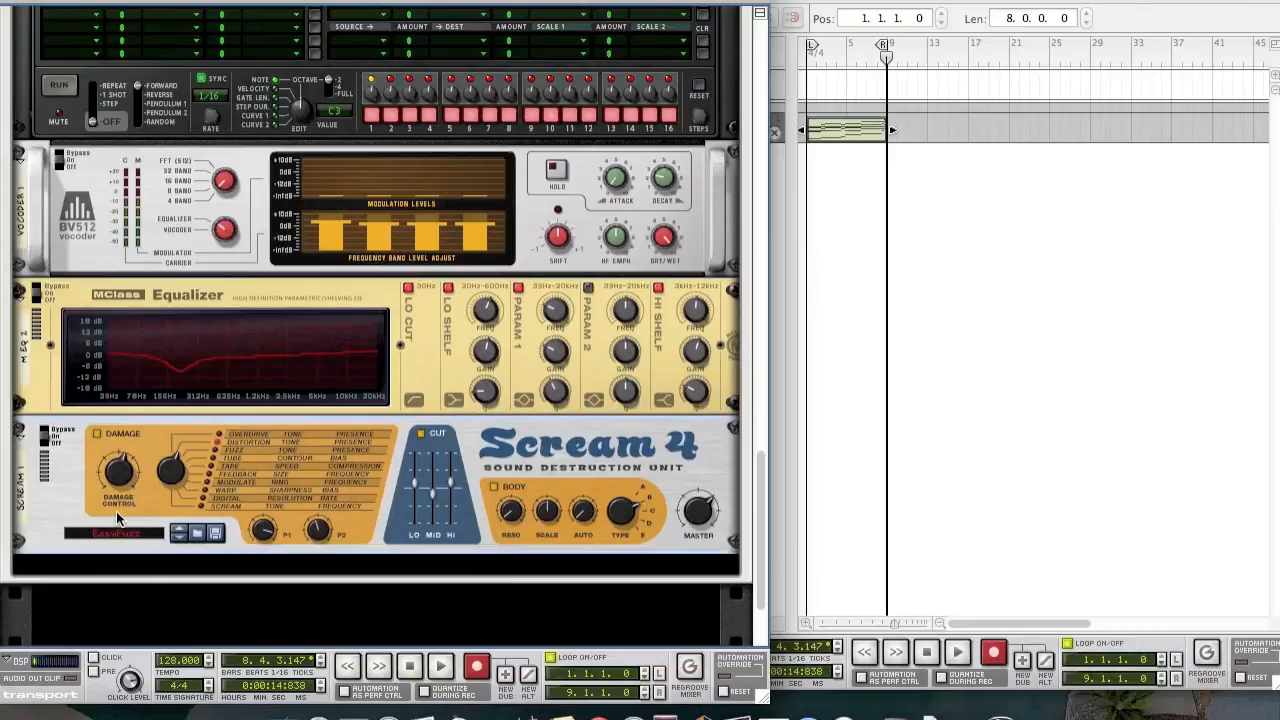
right_click(116, 511)
left_click(175, 553)
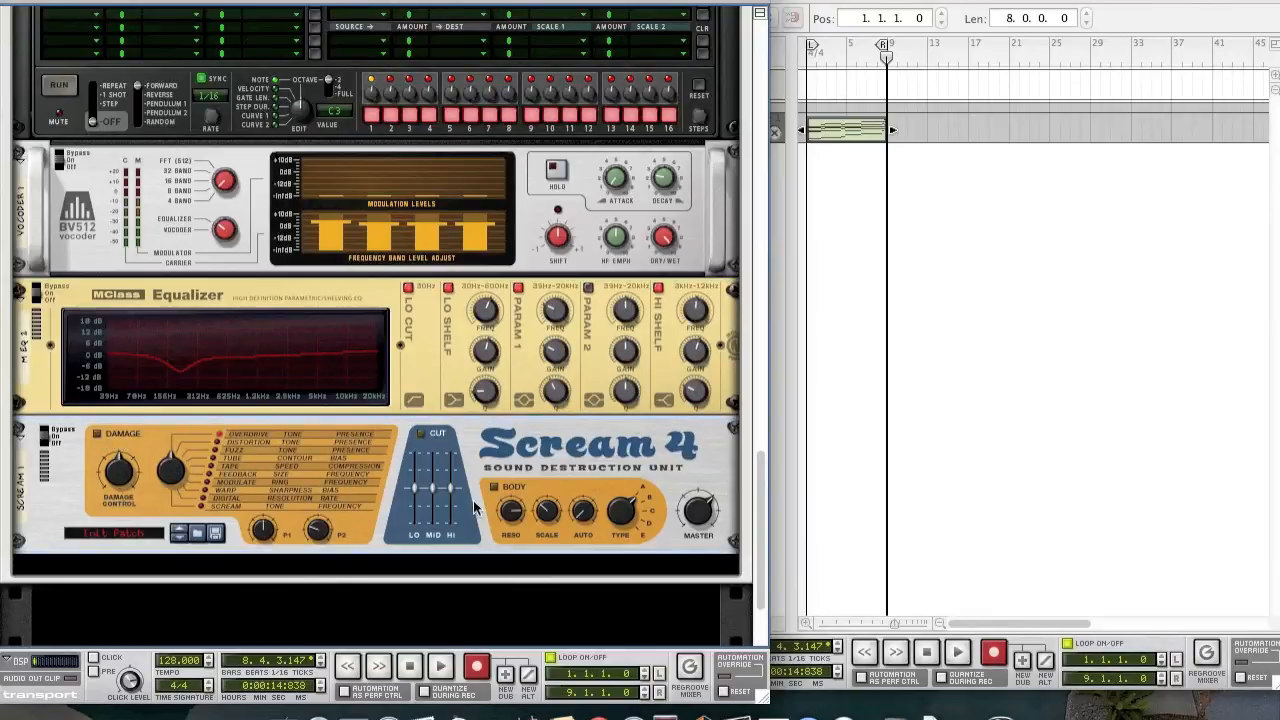
left_click(423, 436)
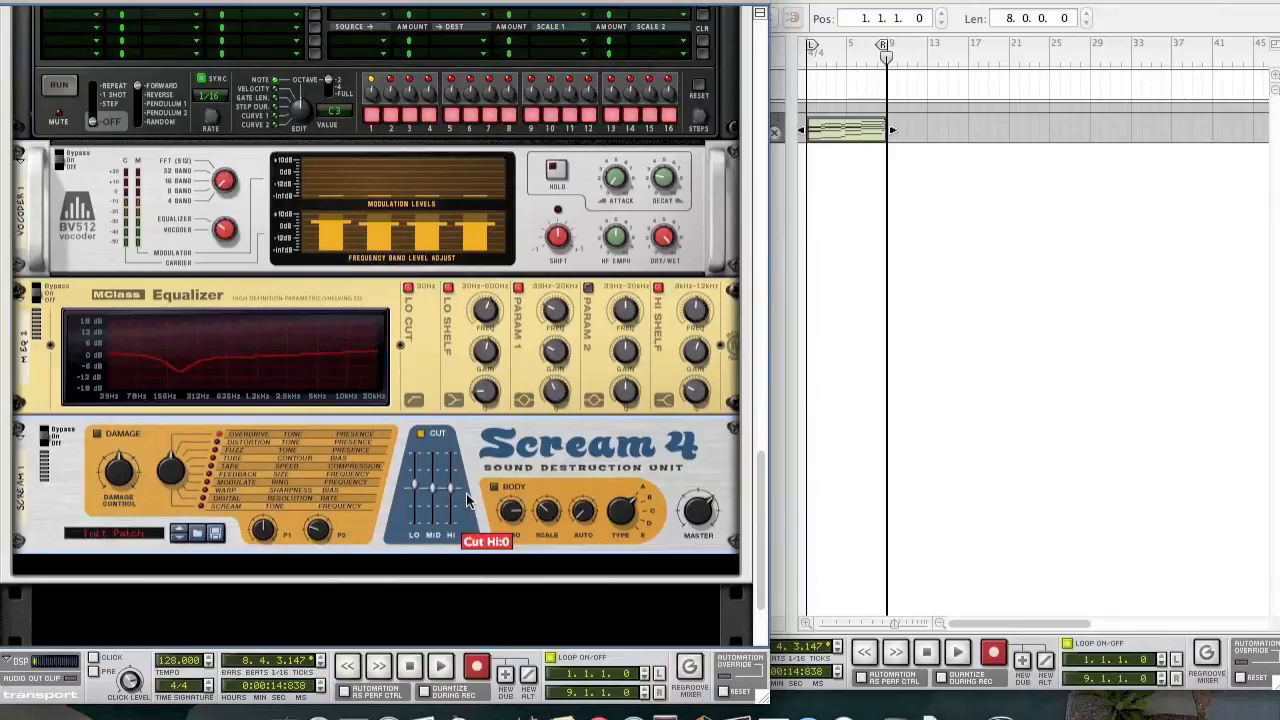
left_click_drag(454, 490, 454, 490)
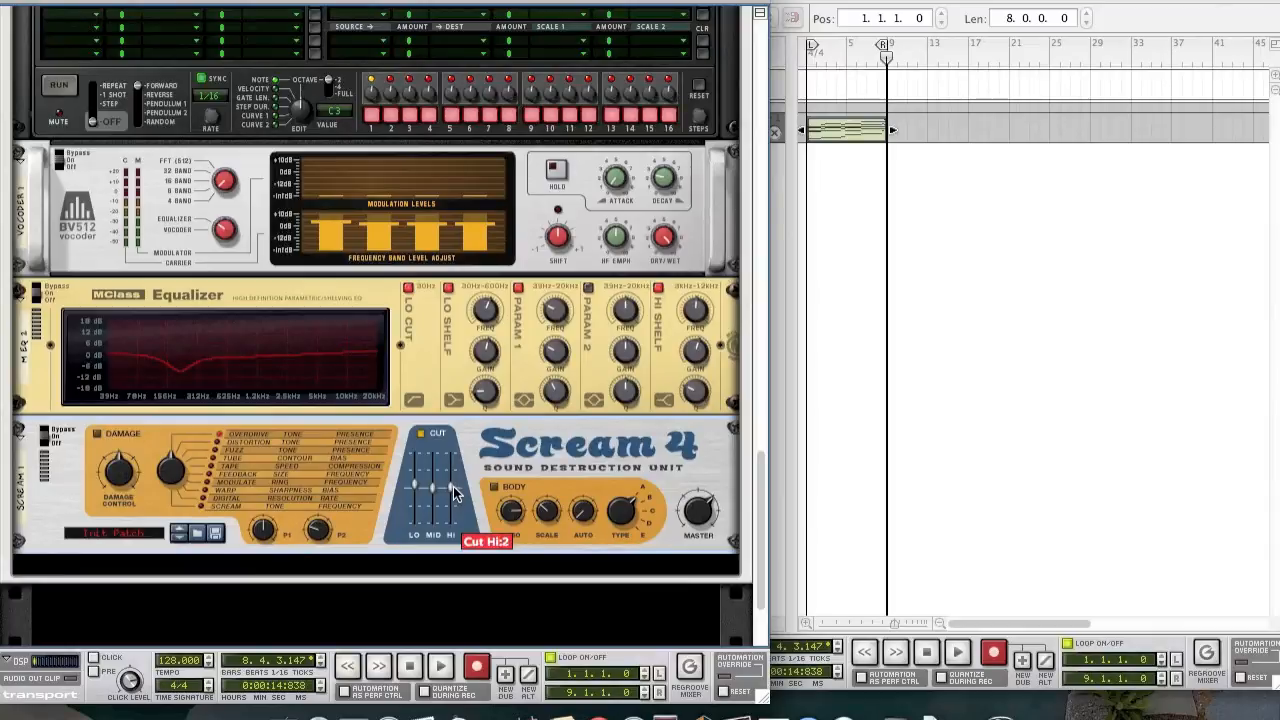
Create an RV7000 Advanced Reverb below the Scream 4.
right_click(364, 518)
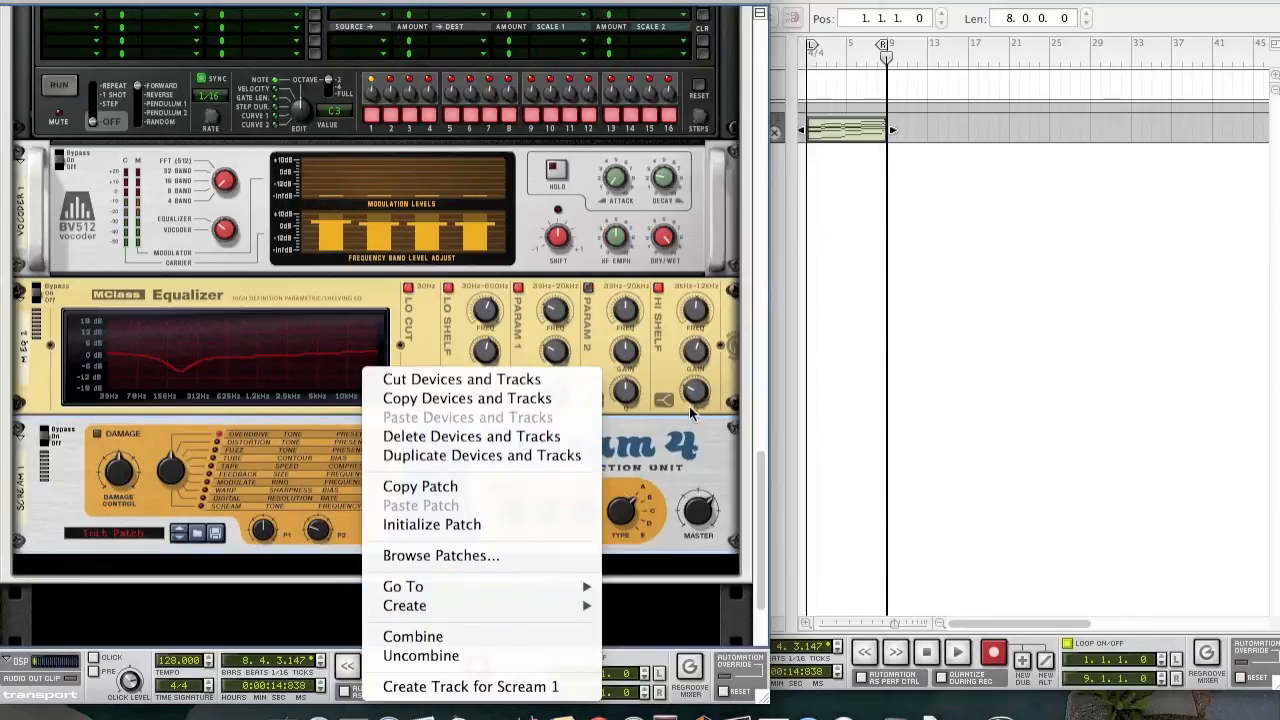
mouse_move(575, 605)
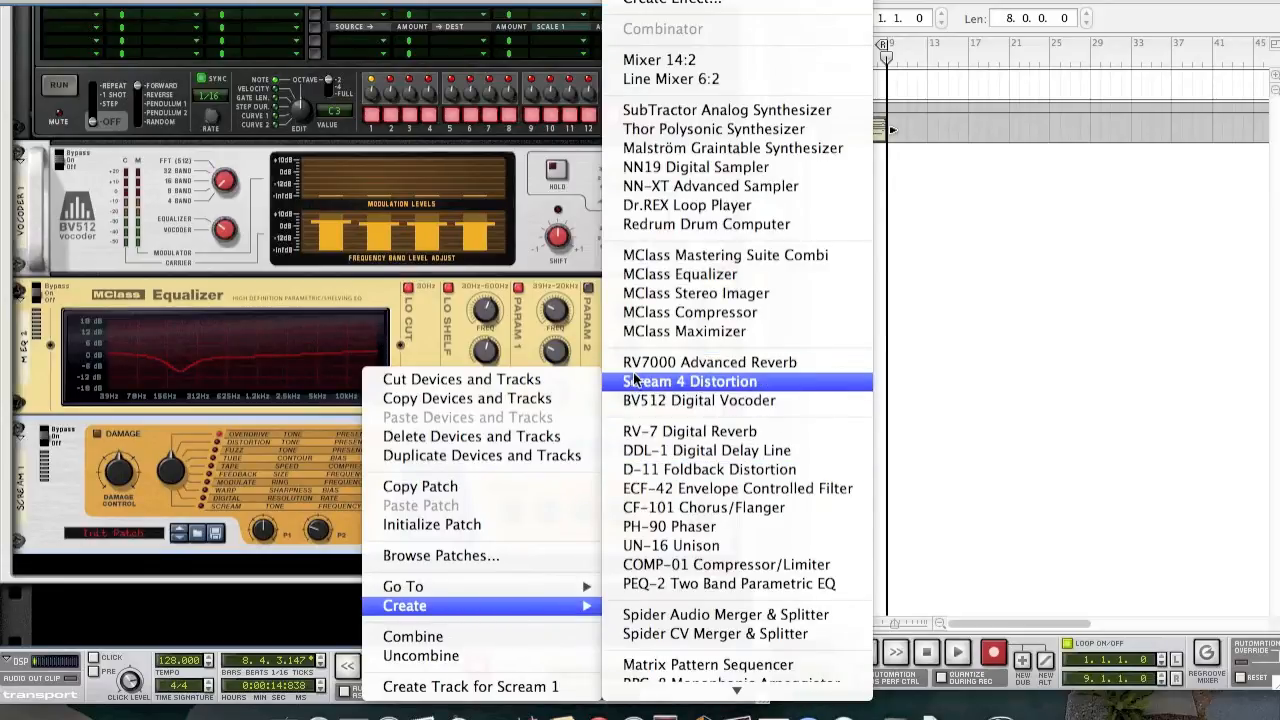
left_click(665, 363)
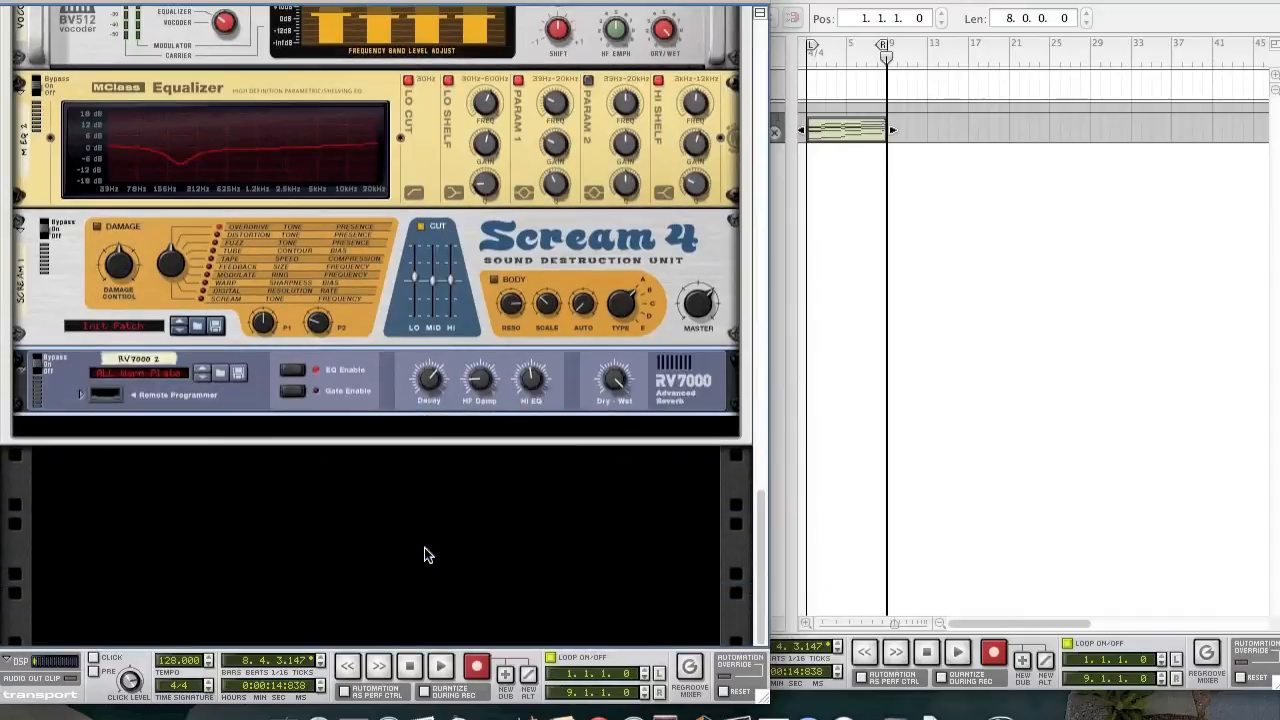
scroll(406, 557, "up", 1)
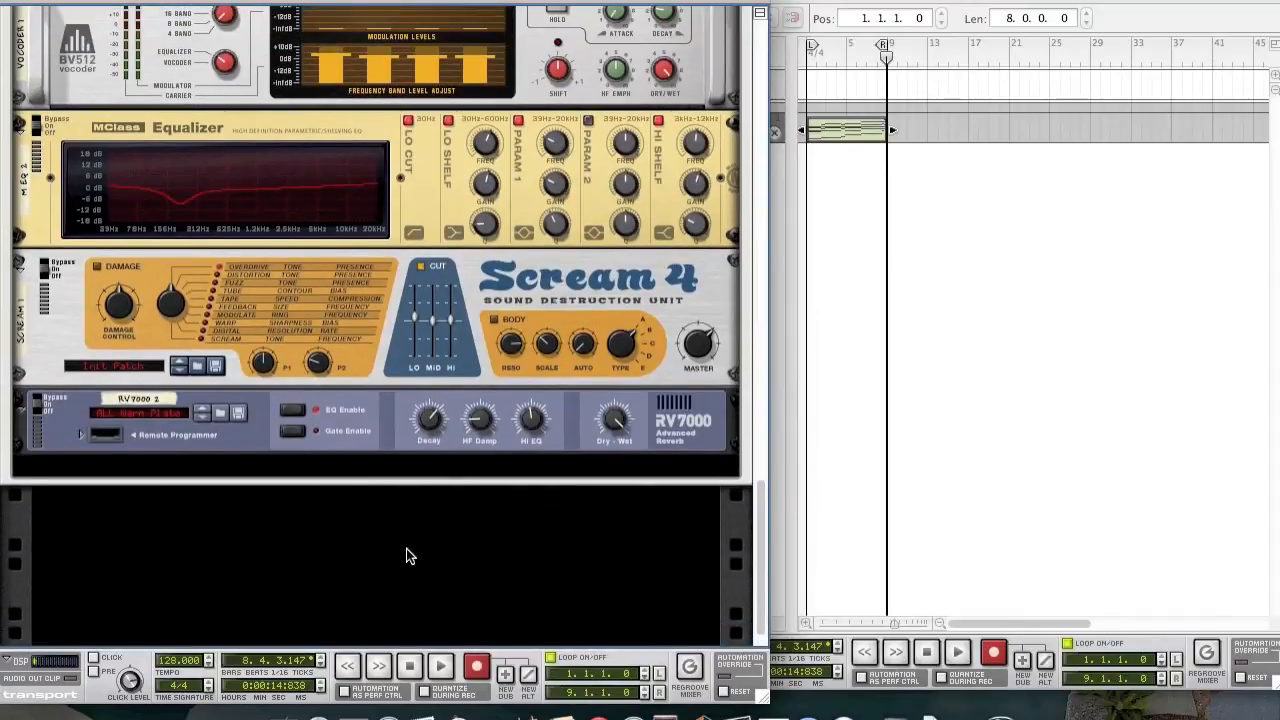
Shape the new RV7000 with Decay at 69, HF Damp at 21, a higher Hi EQ and a lower Dry-Wet.
mouse_move(424, 424)
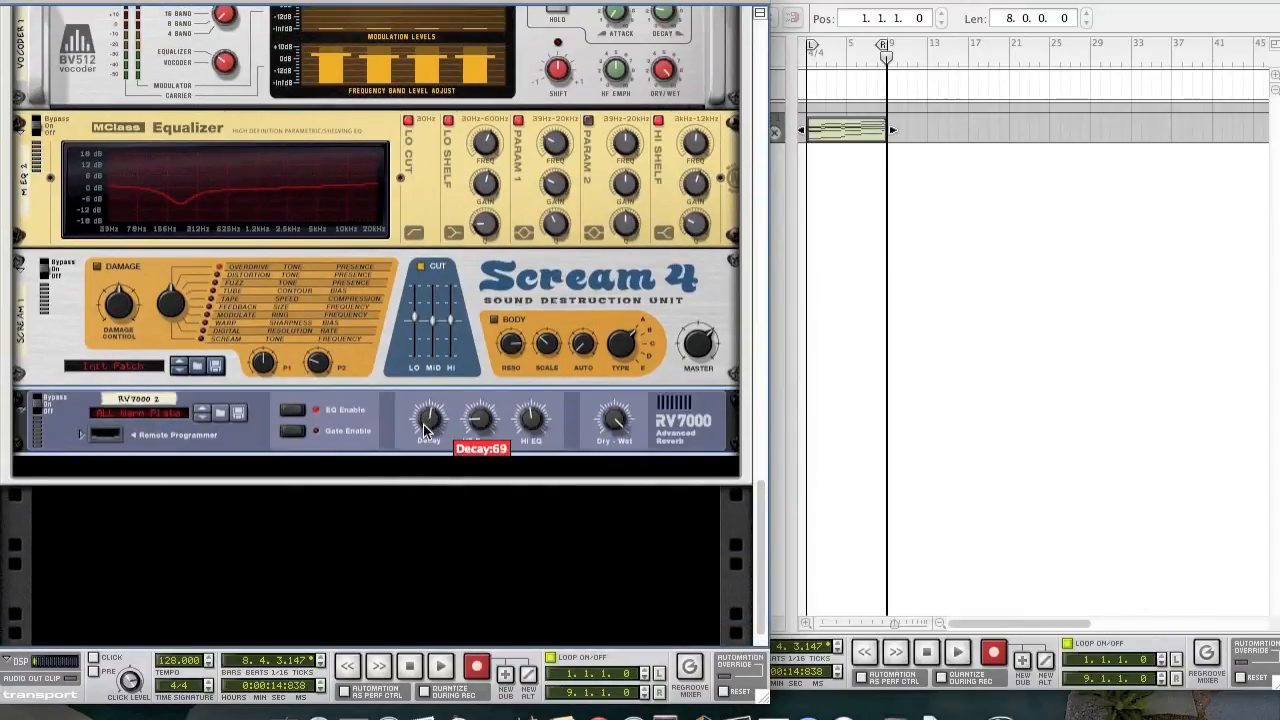
mouse_move(489, 420)
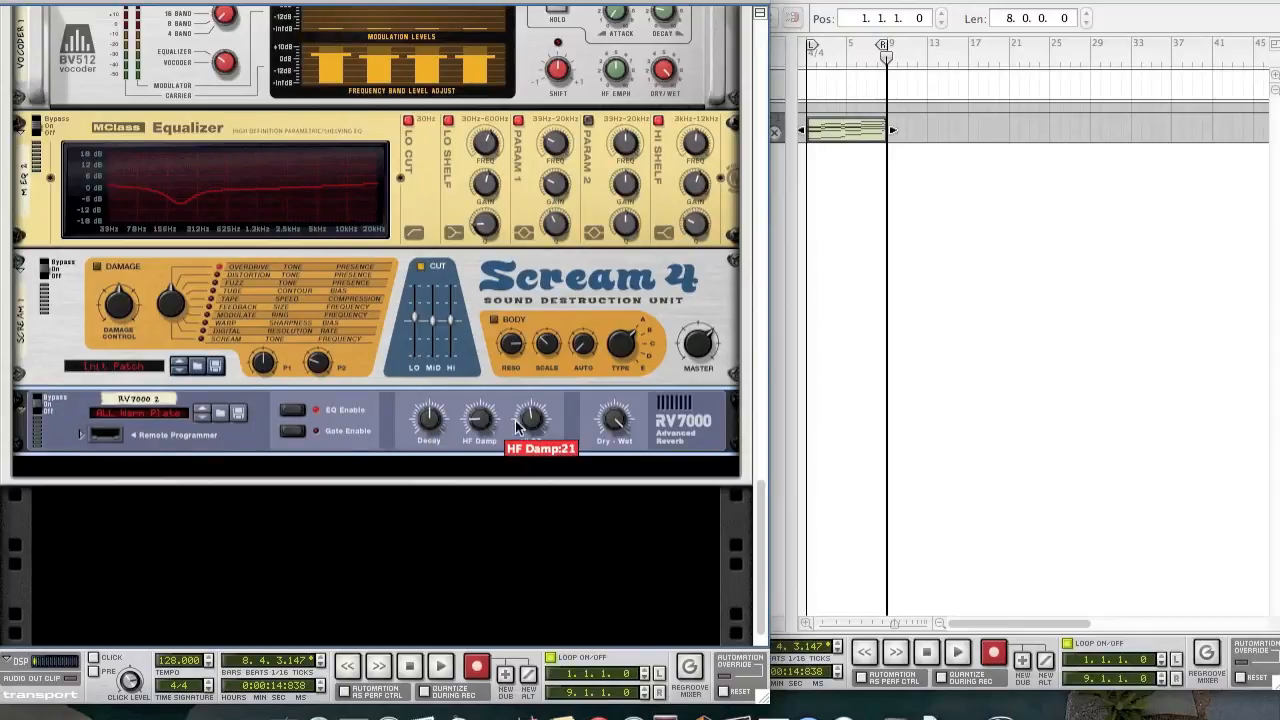
mouse_move(537, 428)
left_click_drag(615, 425, 614, 474)
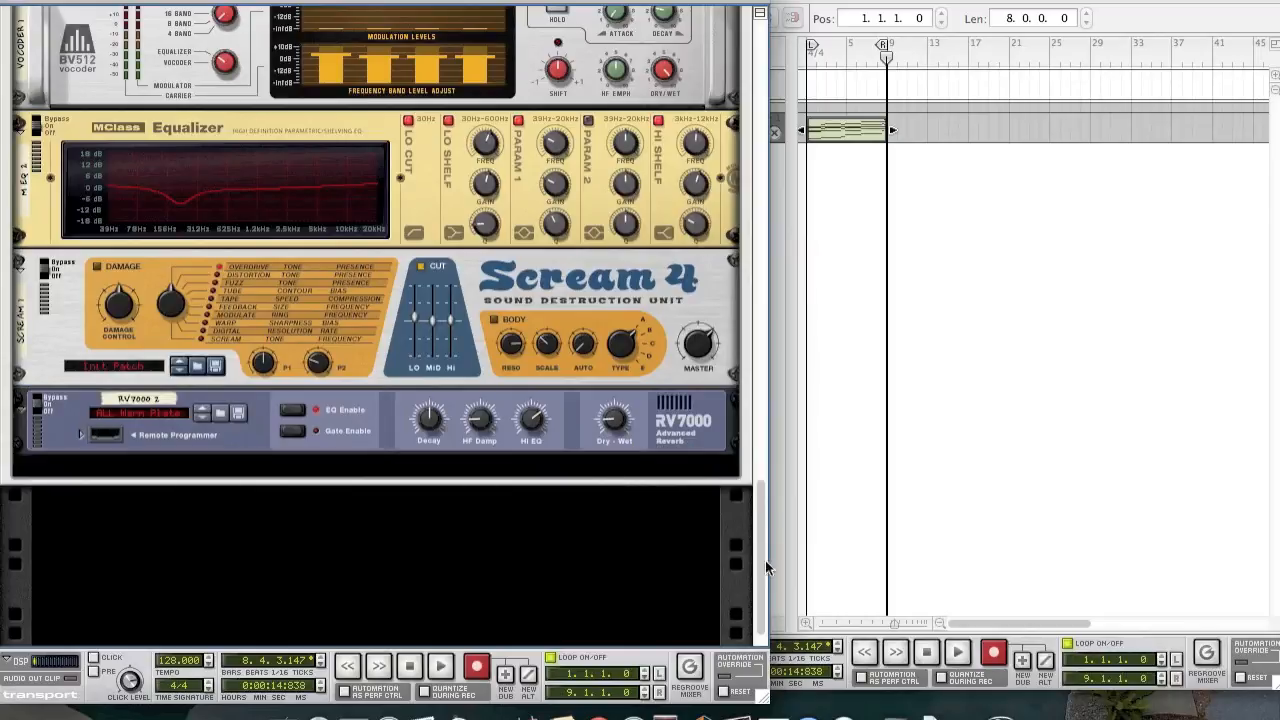
left_click(918, 440)
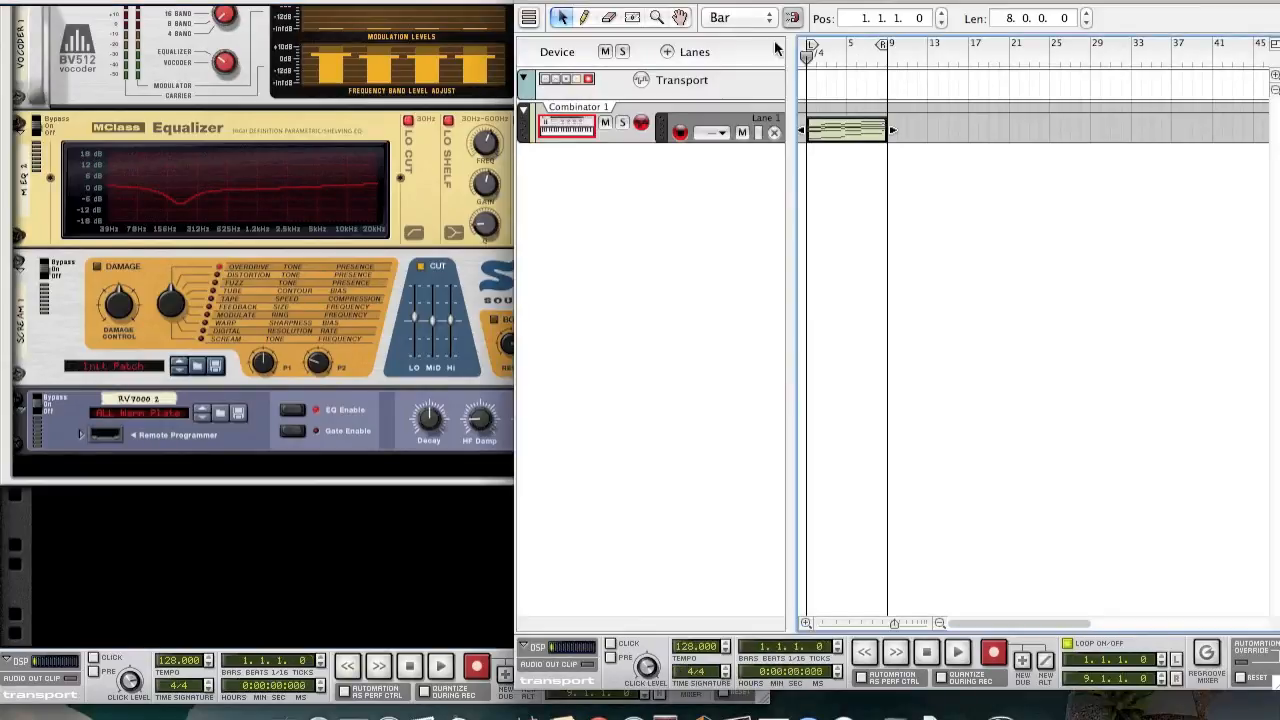
left_click(957, 655)
left_click(466, 591)
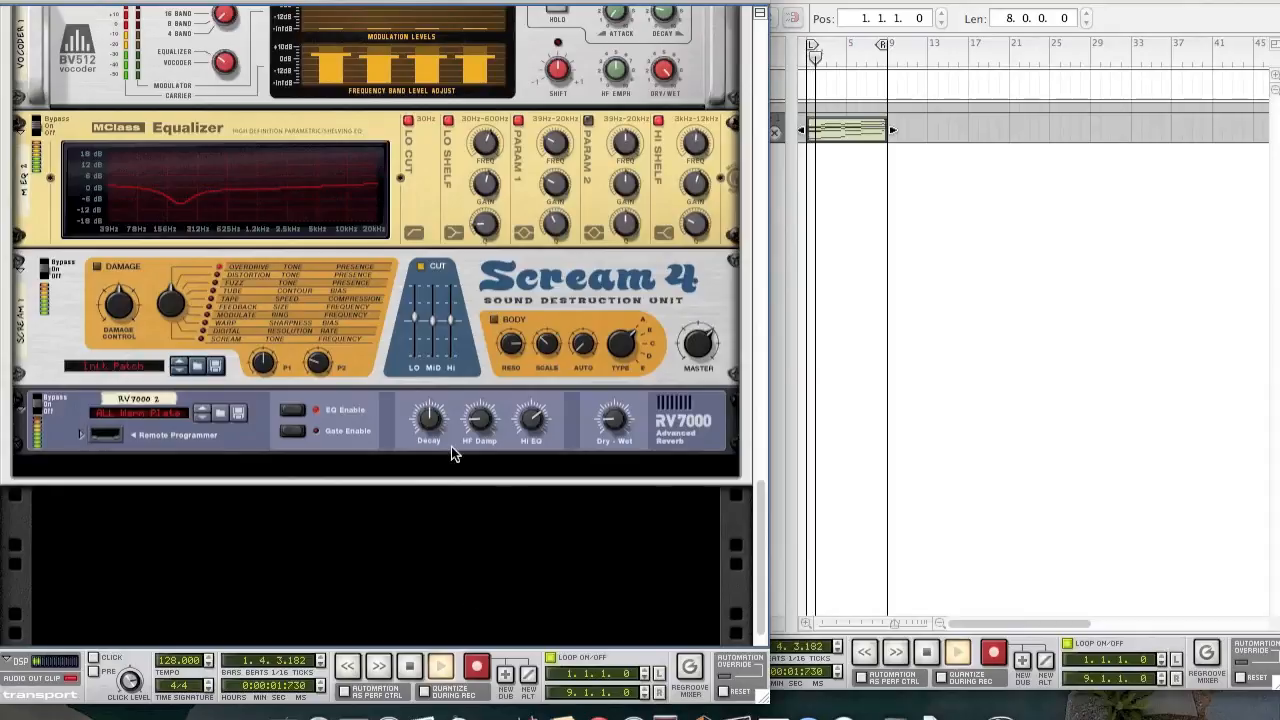
scroll(451, 456, "up", 5)
scroll(451, 456, "up", 10)
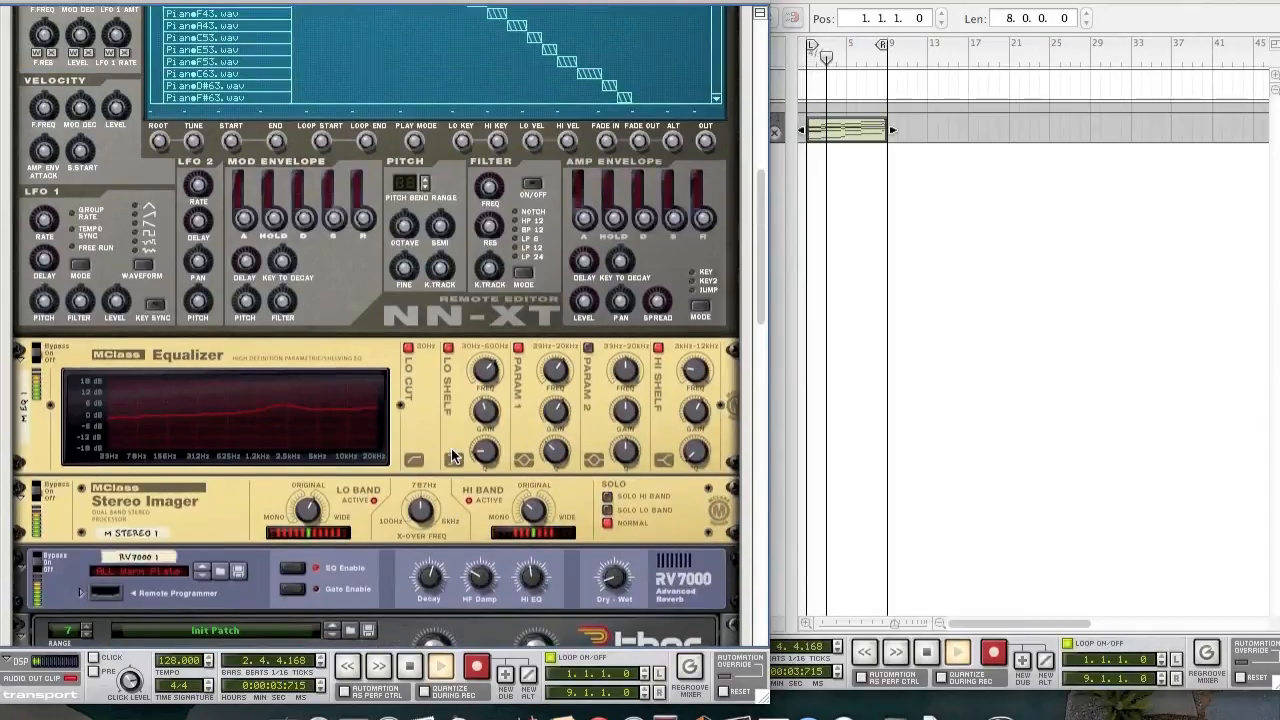
scroll(451, 448, "up", 10)
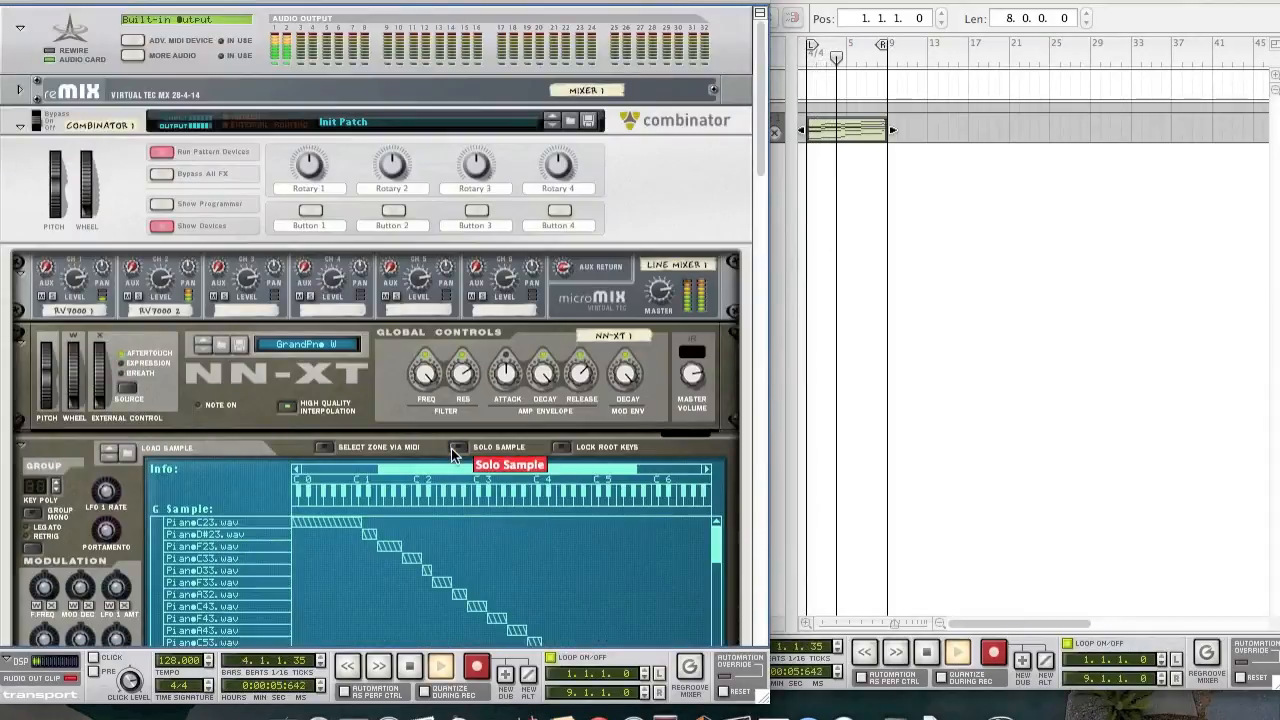
left_click(20, 93)
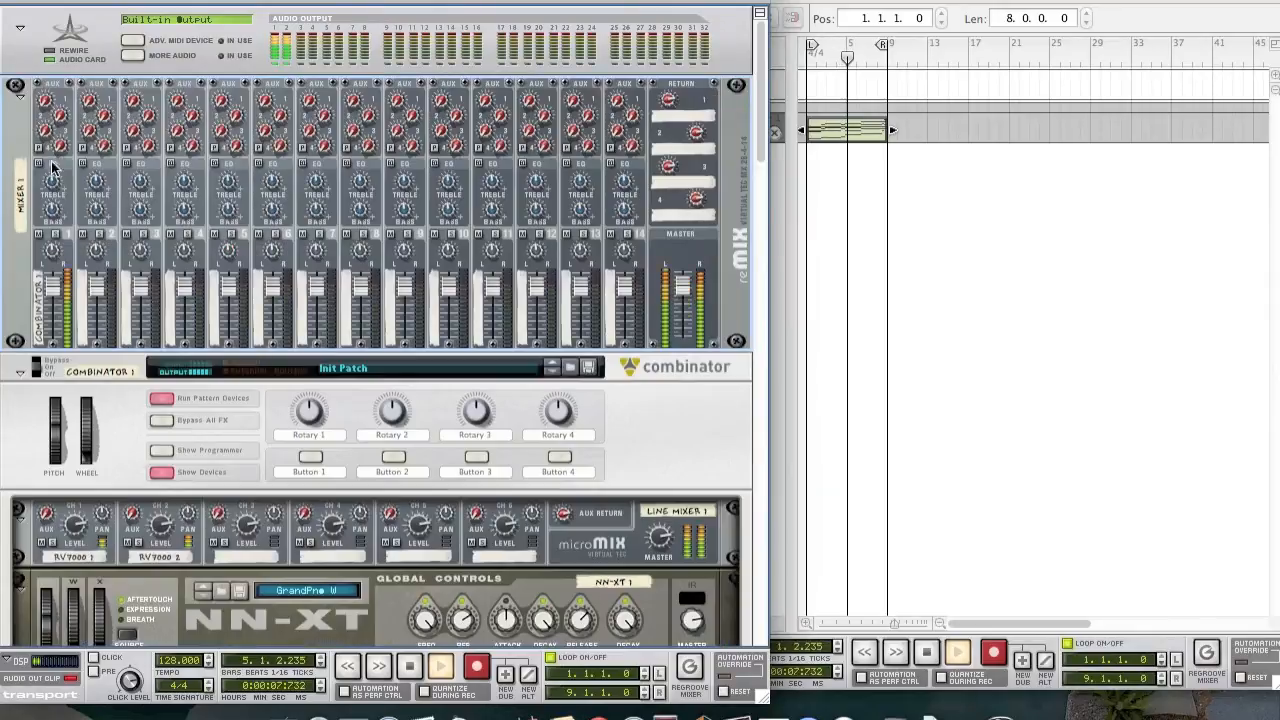
mouse_move(60, 298)
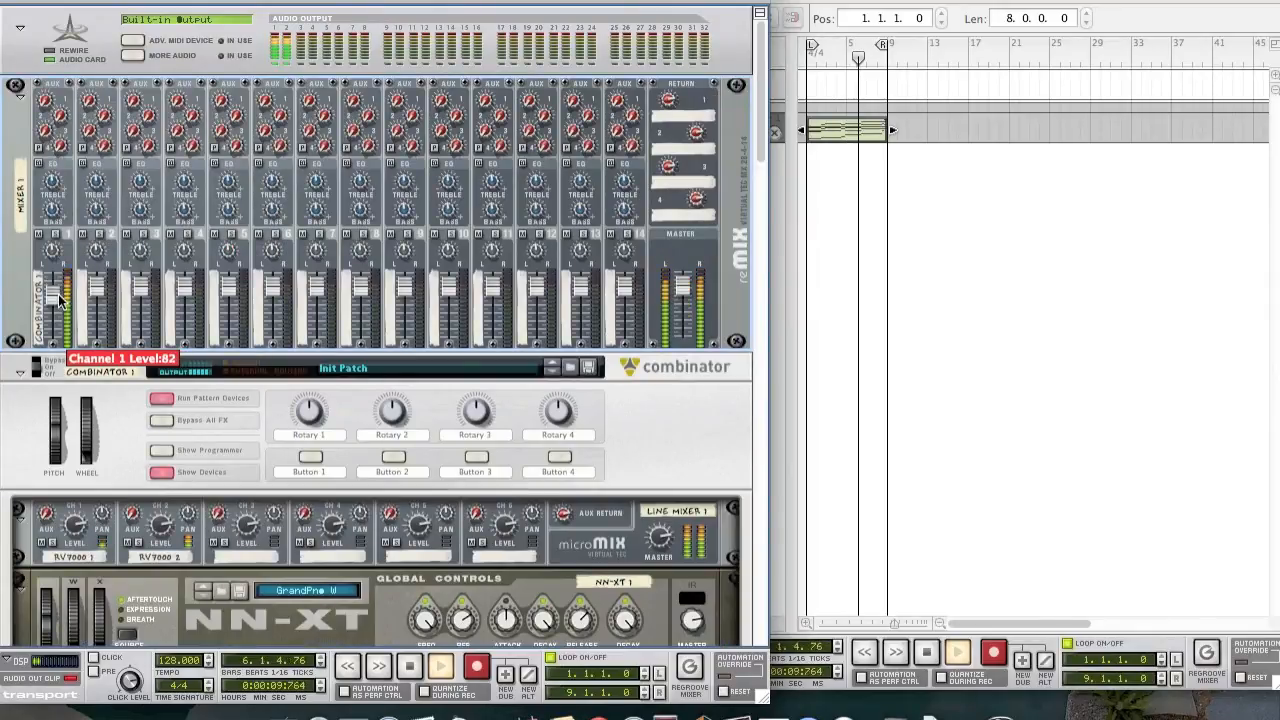
left_click(20, 95)
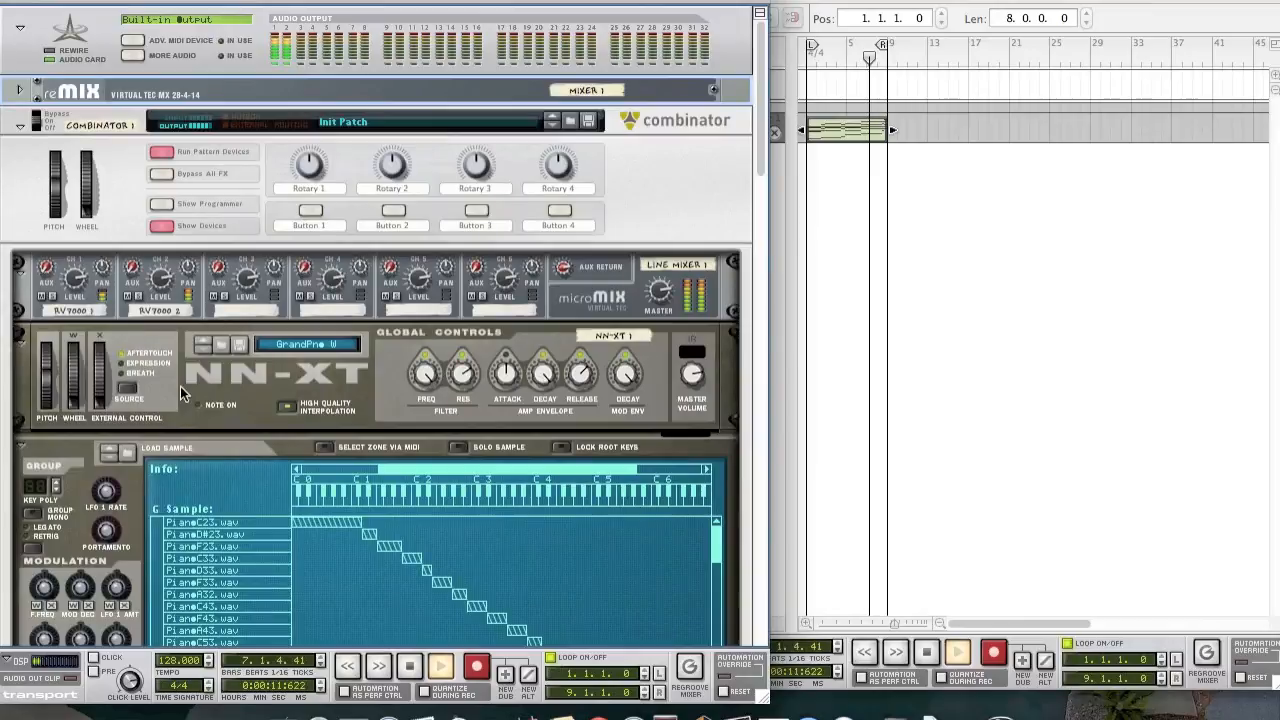
key("space")
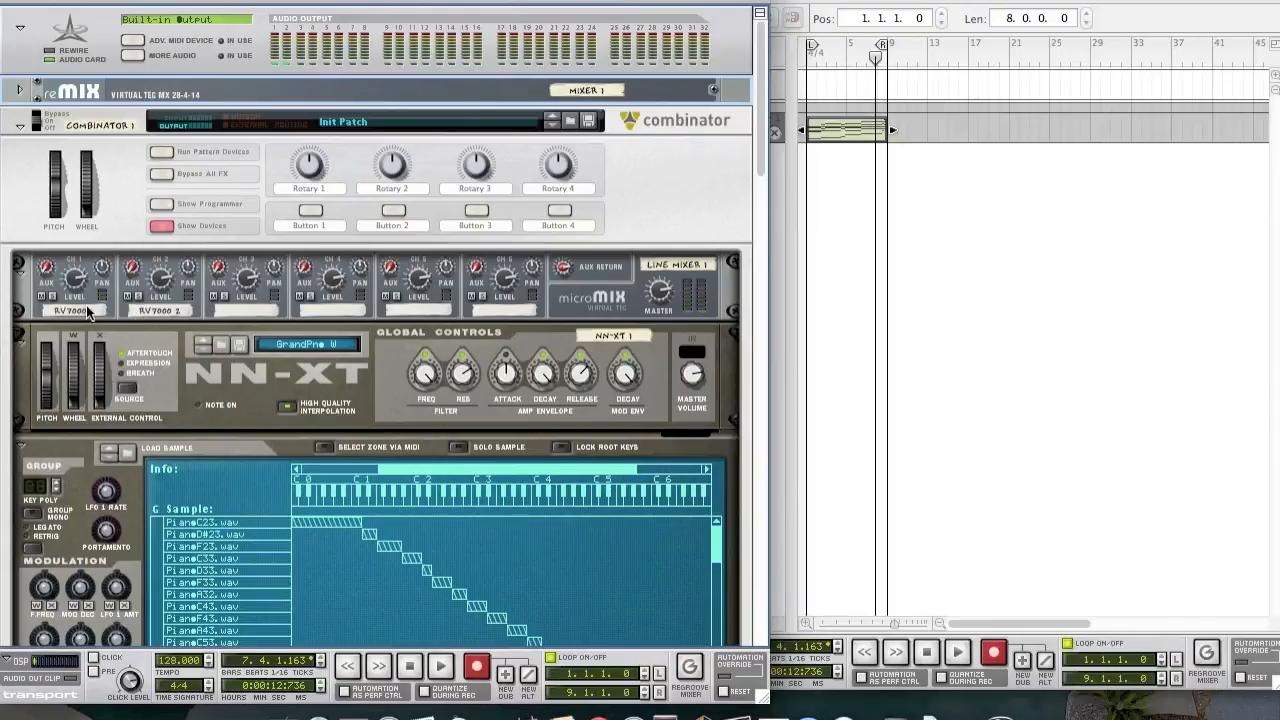
Lower the line mixer's channel 2 level to 35 and play the loop from the start.
mouse_move(76, 291)
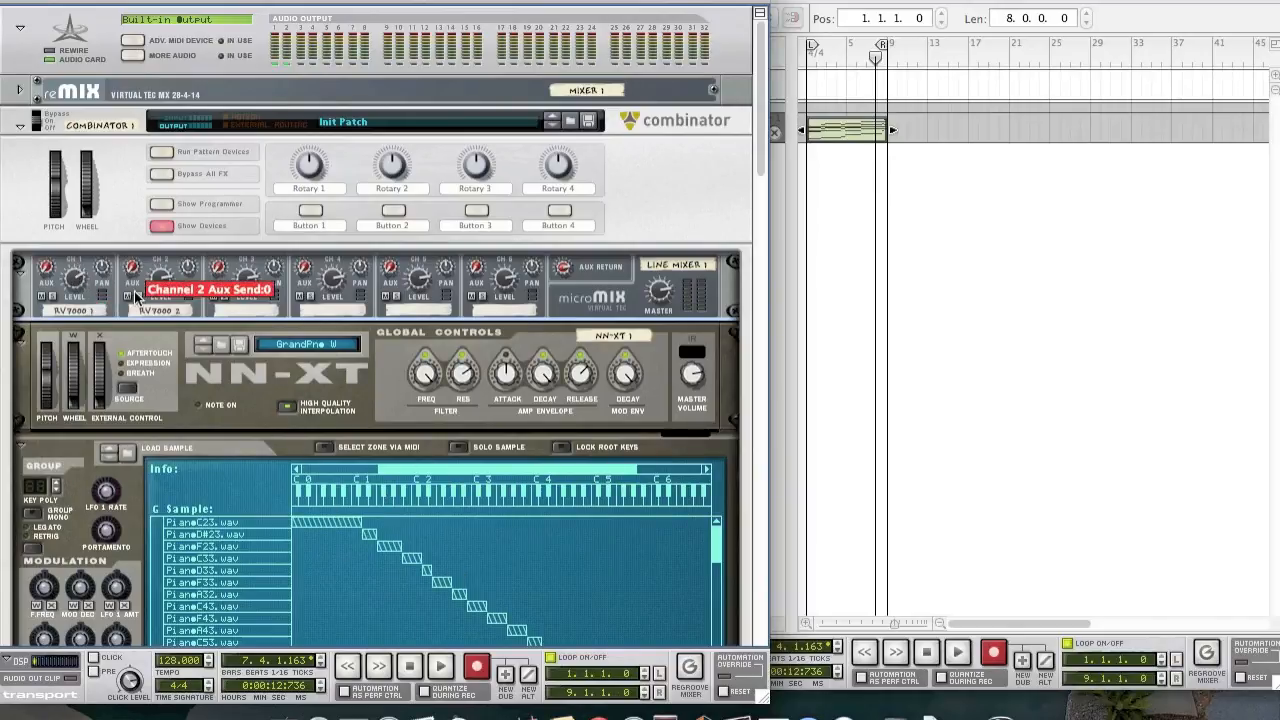
left_click_drag(151, 274, 155, 317)
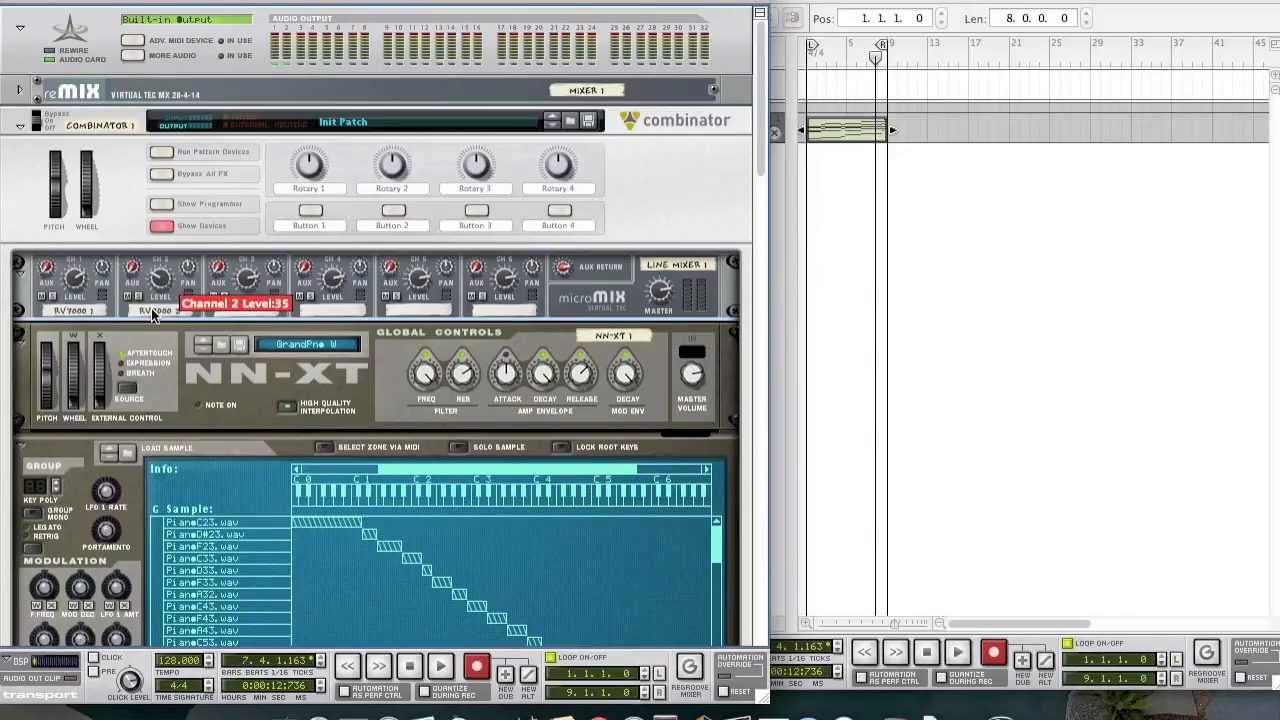
left_click(1023, 212)
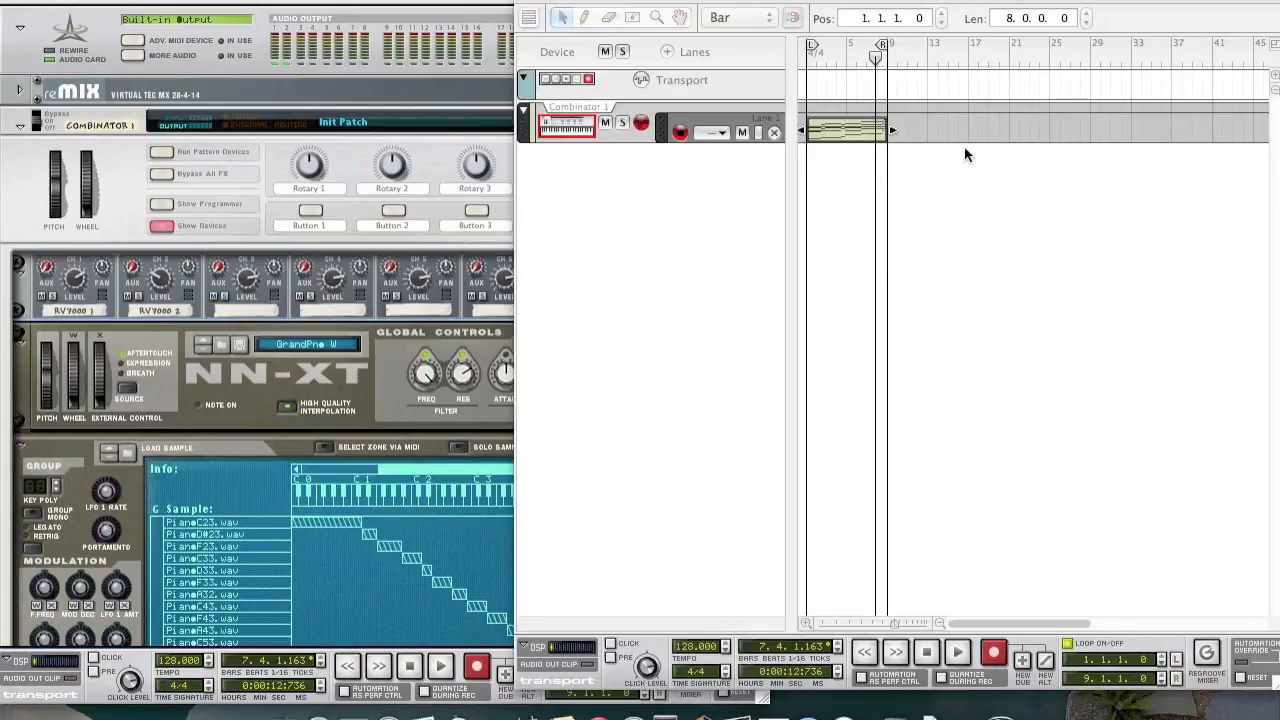
key("space")
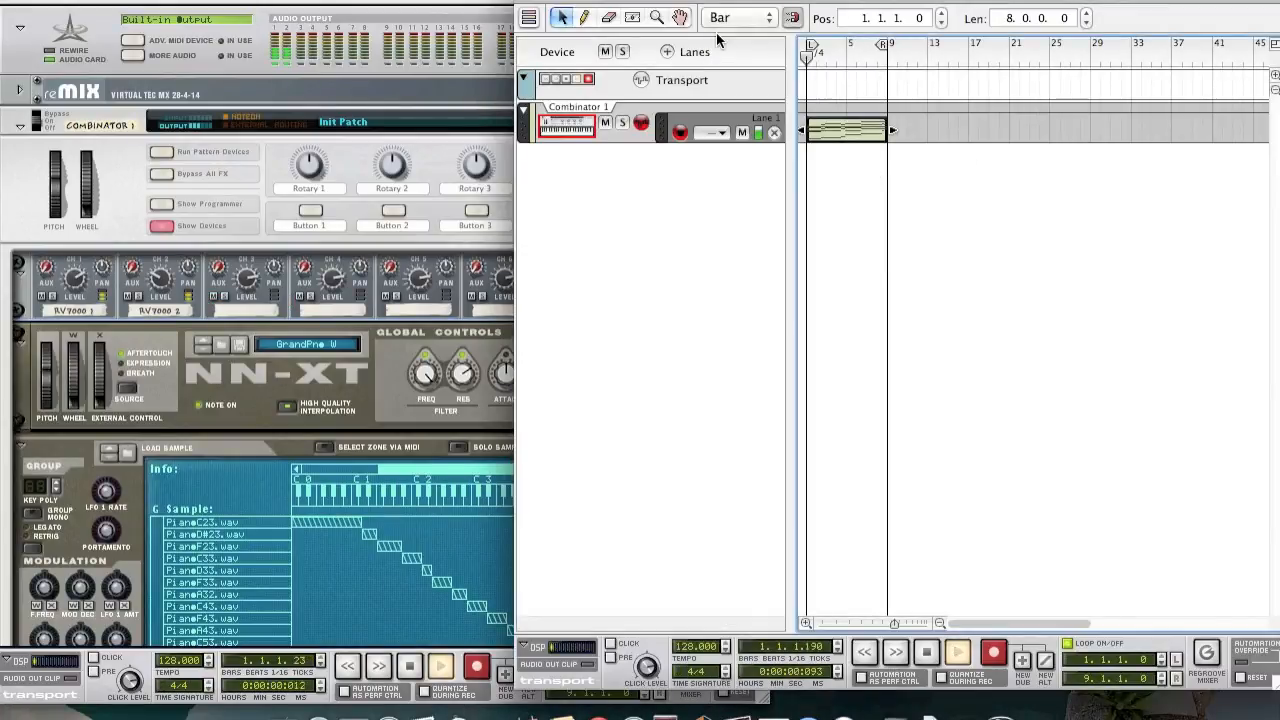
left_click(24, 98)
left_click(21, 92)
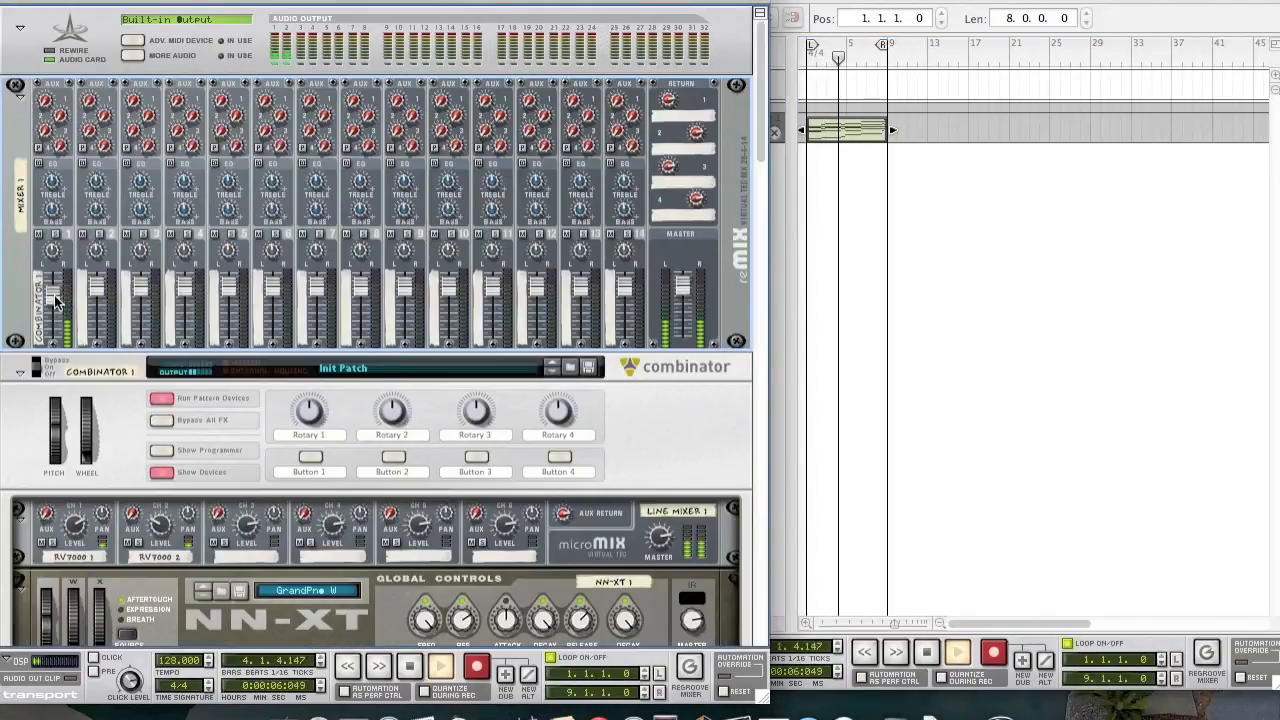
left_click_drag(53, 295, 51, 284)
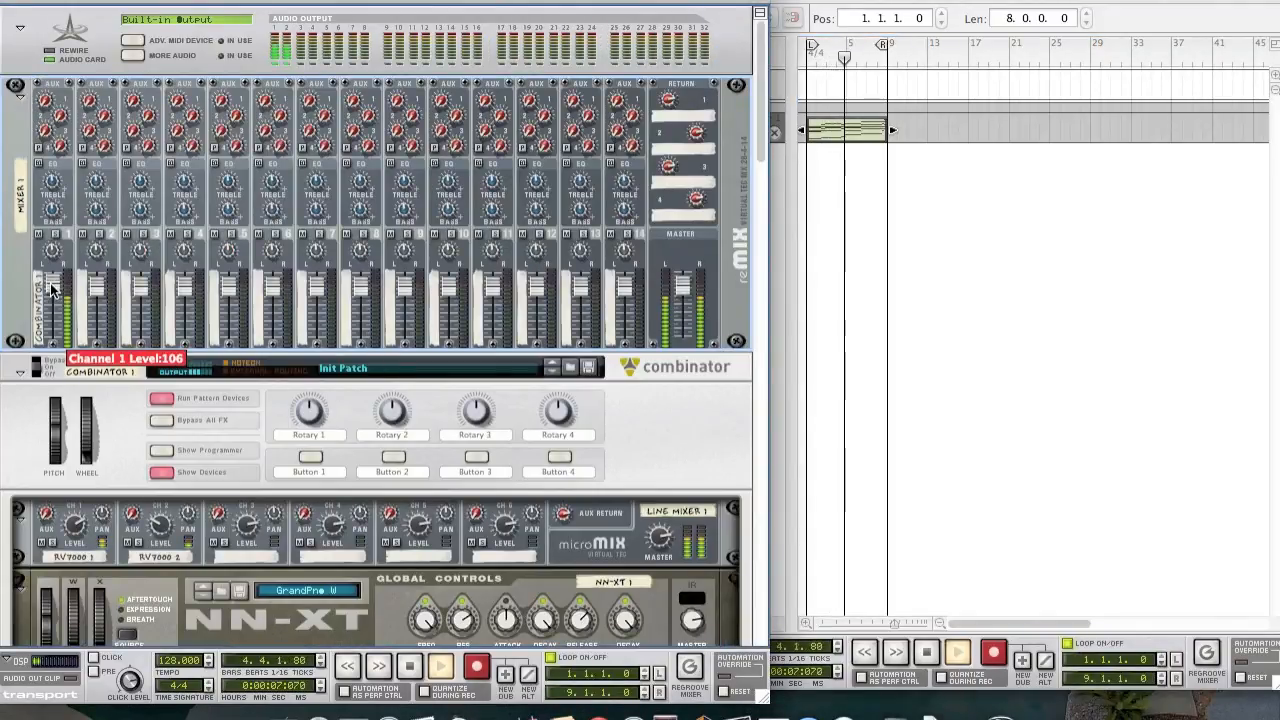
left_click(20, 92)
Enable the Chorus effect on the Thor synthesizer while the loop plays.
left_click(60, 206)
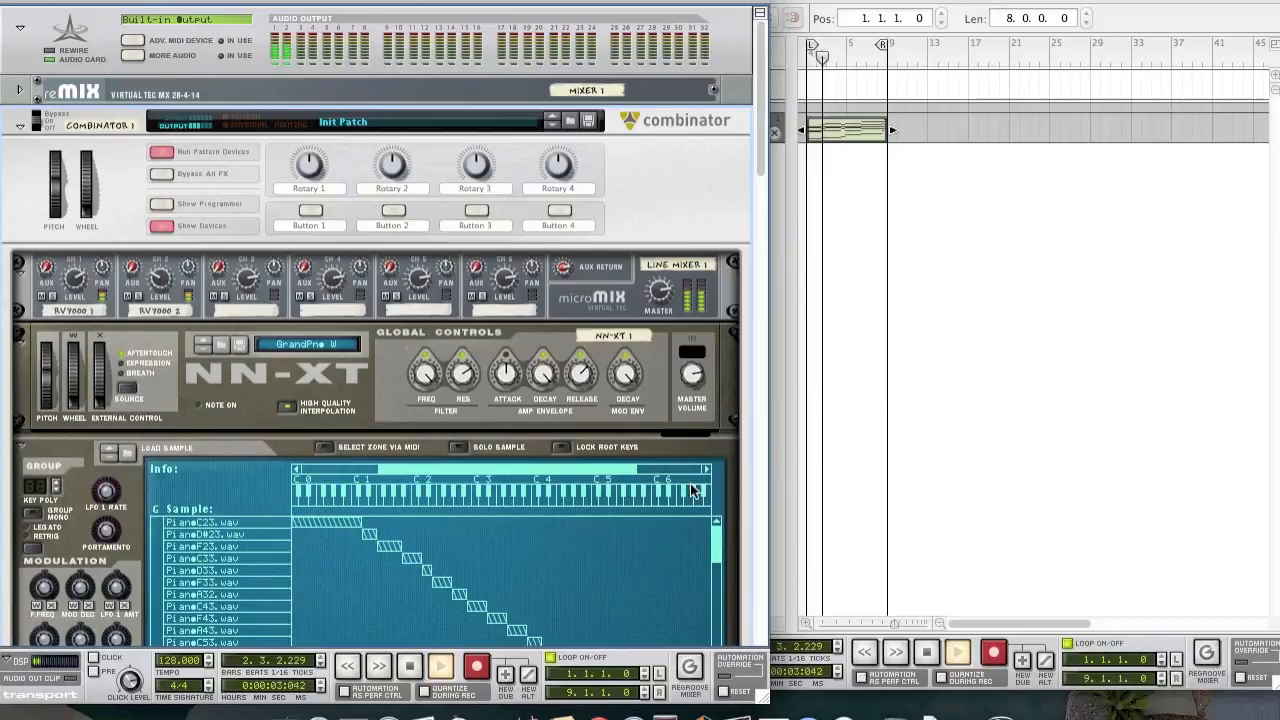
scroll(643, 182, "down", 1)
scroll(643, 183, "down", 15)
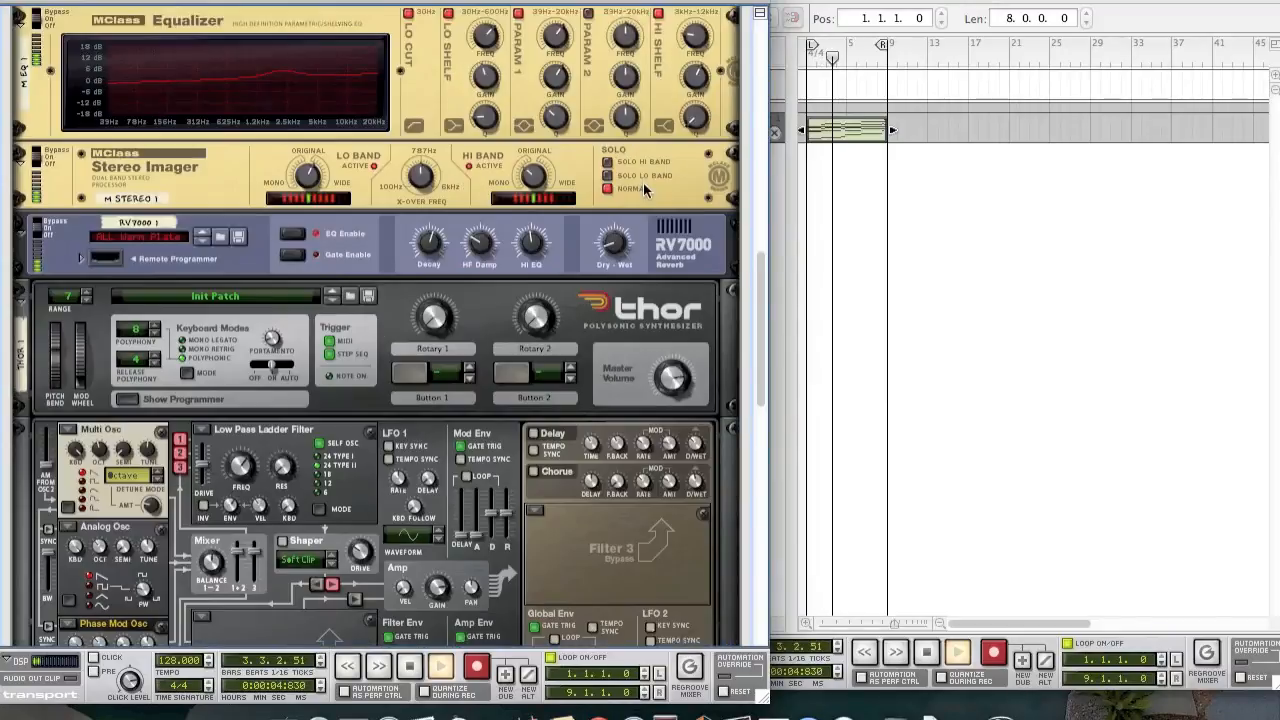
scroll(643, 183, "down", 8)
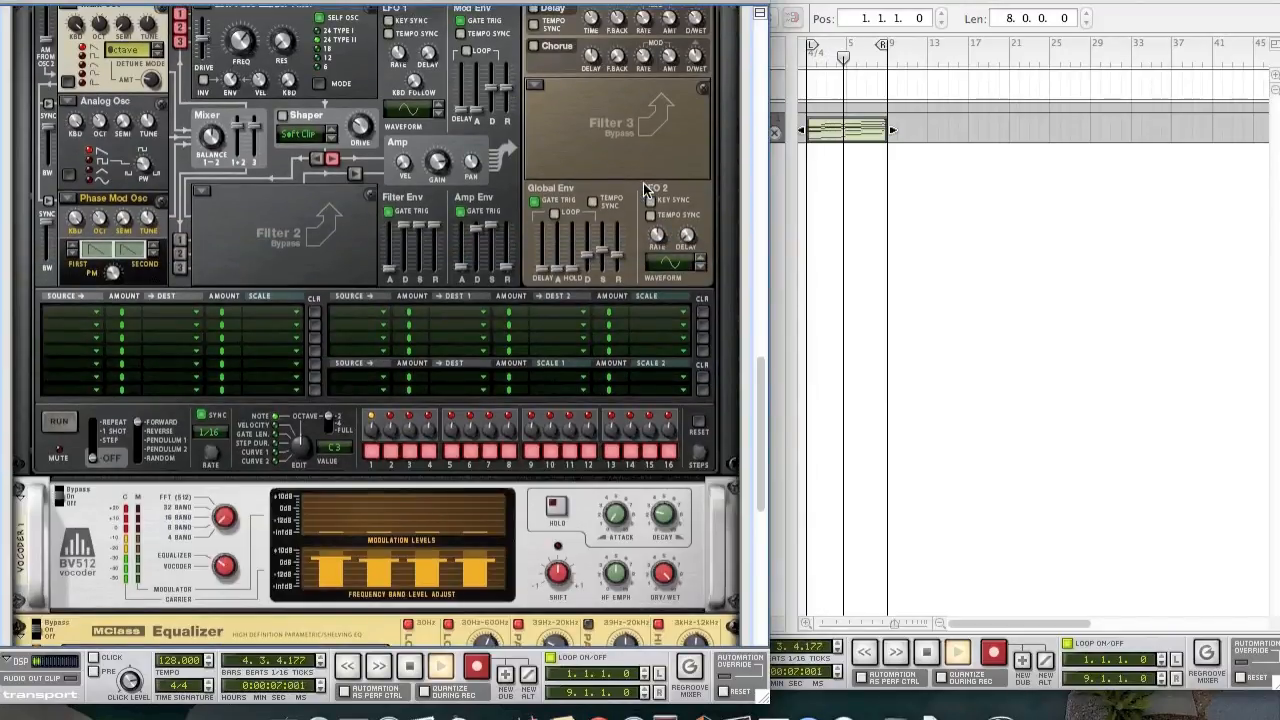
scroll(645, 190, "up", 6)
scroll(643, 190, "up", 5)
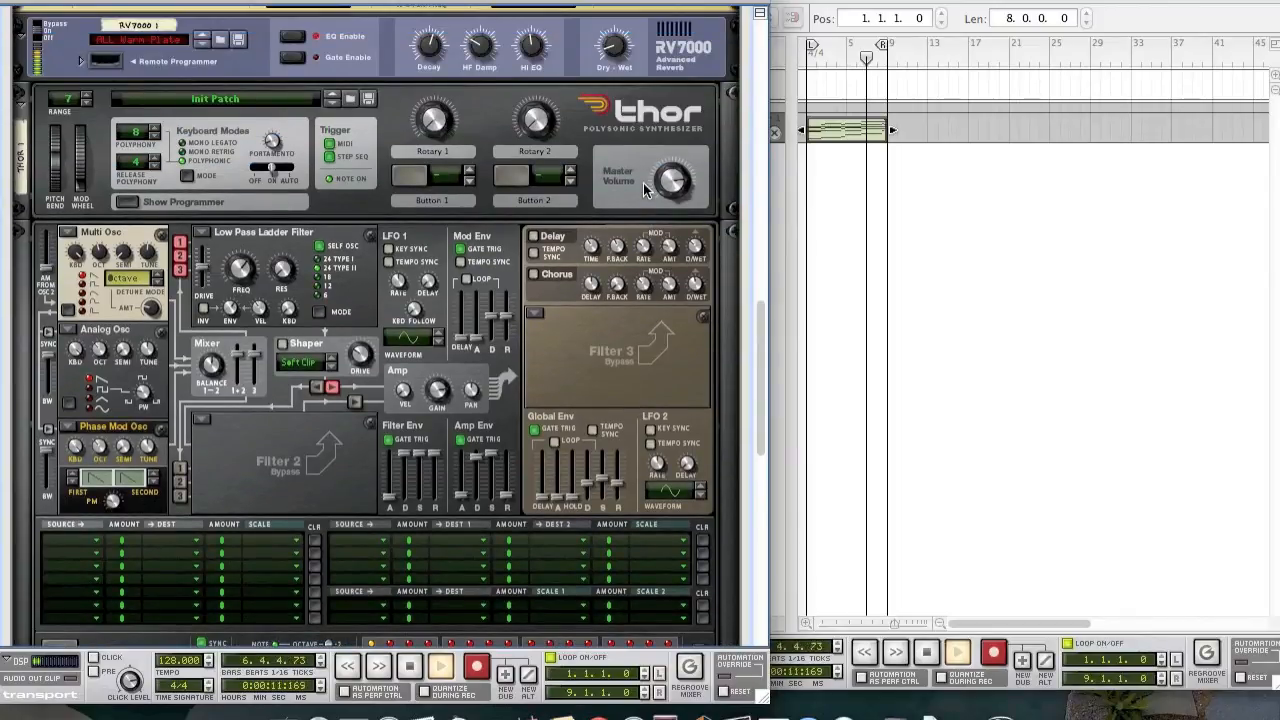
left_click(547, 278)
Fine-tune the Delay, Feedback and Rate of Thor's Chorus.
scroll(539, 226, "up", 2)
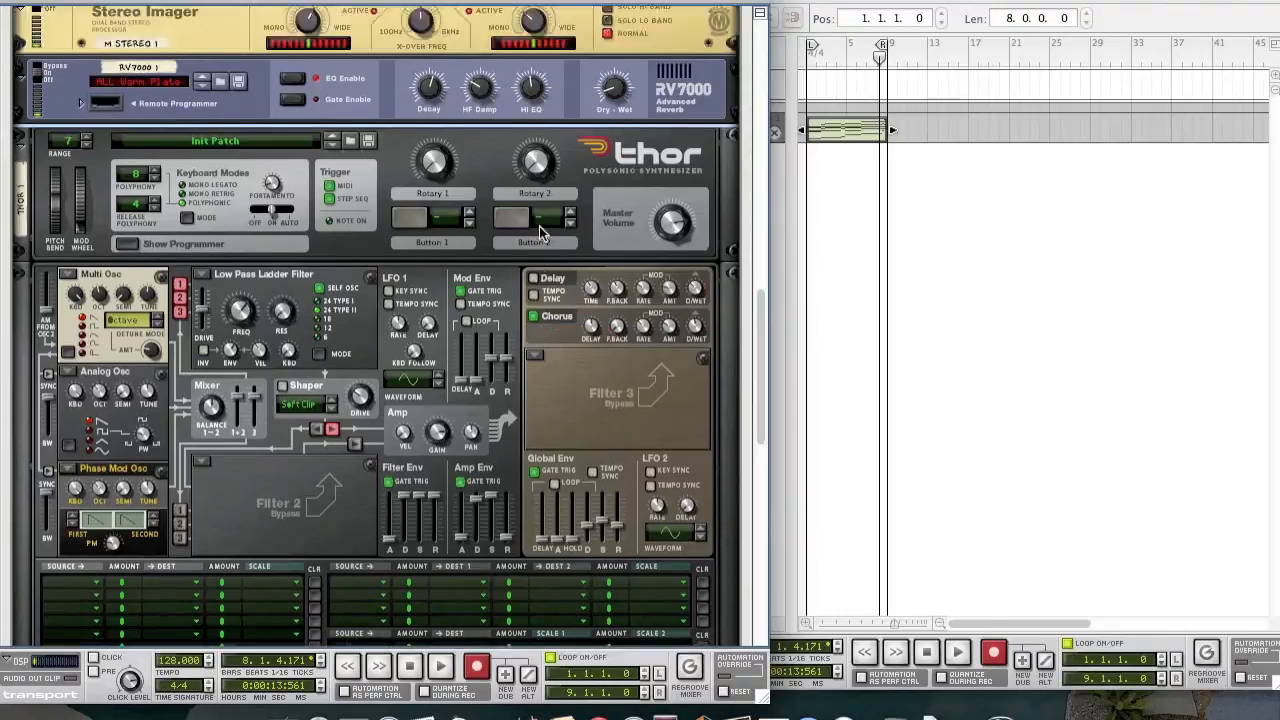
scroll(588, 225, "down", 4)
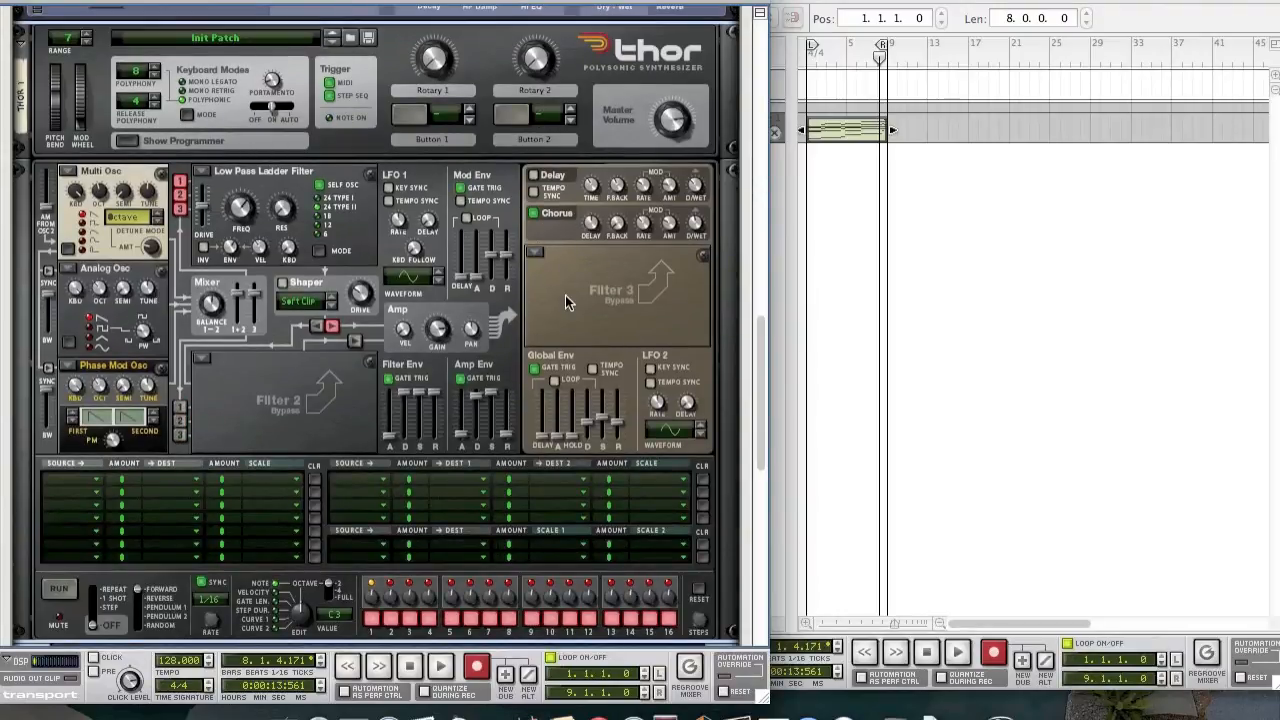
left_click_drag(592, 224, 592, 230)
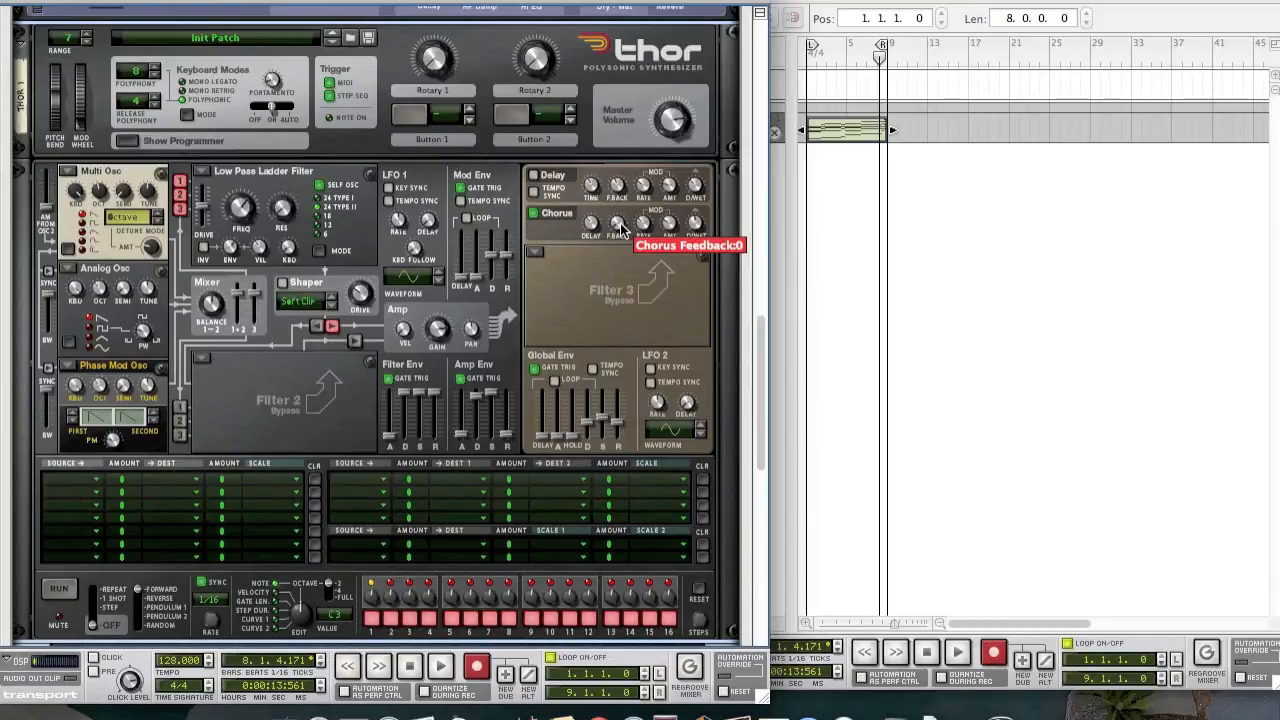
left_click_drag(620, 224, 621, 221)
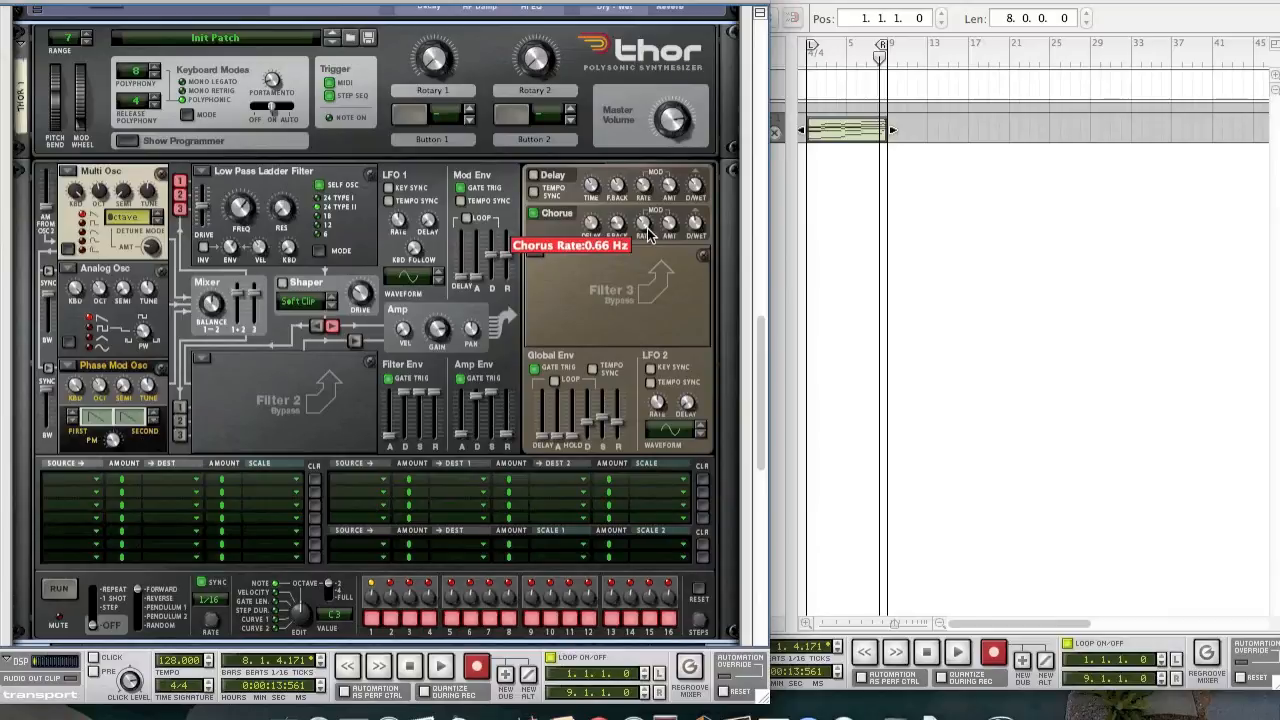
left_click_drag(648, 238, 651, 243)
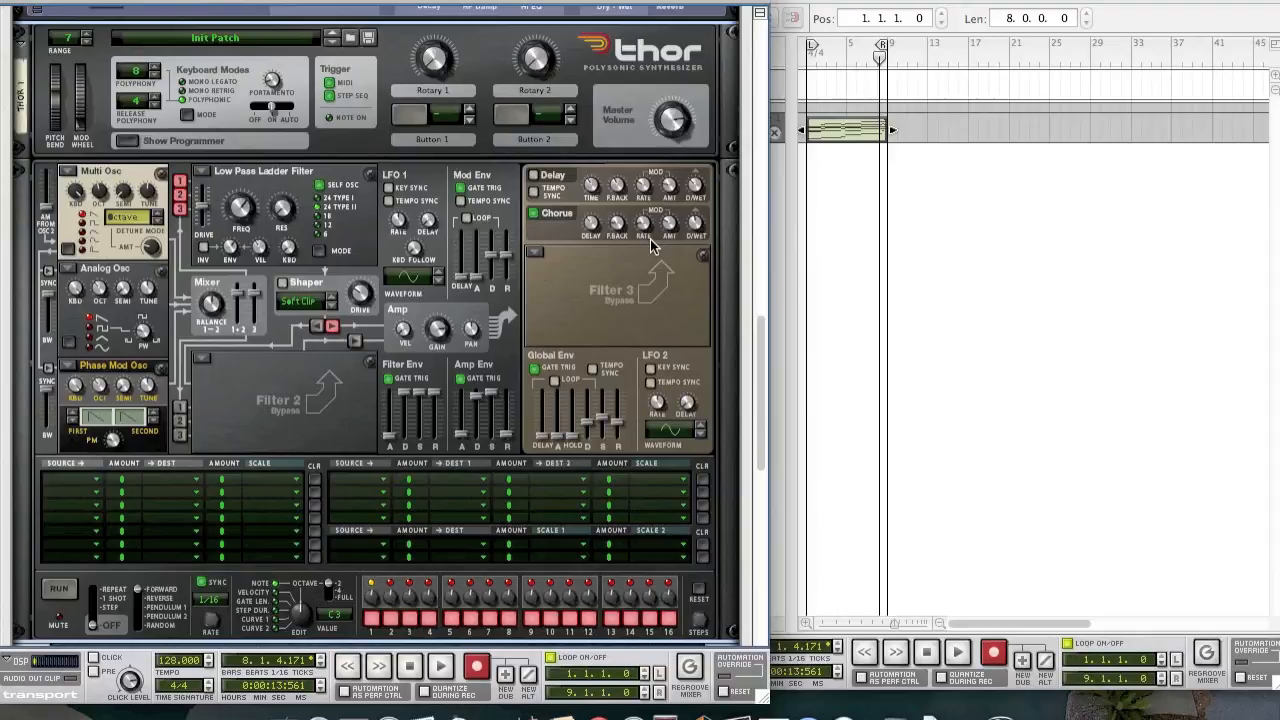
Set the modulation amount of Thor's Chorus to 20 and adjust its dry/wet balance.
left_click_drag(673, 226, 674, 230)
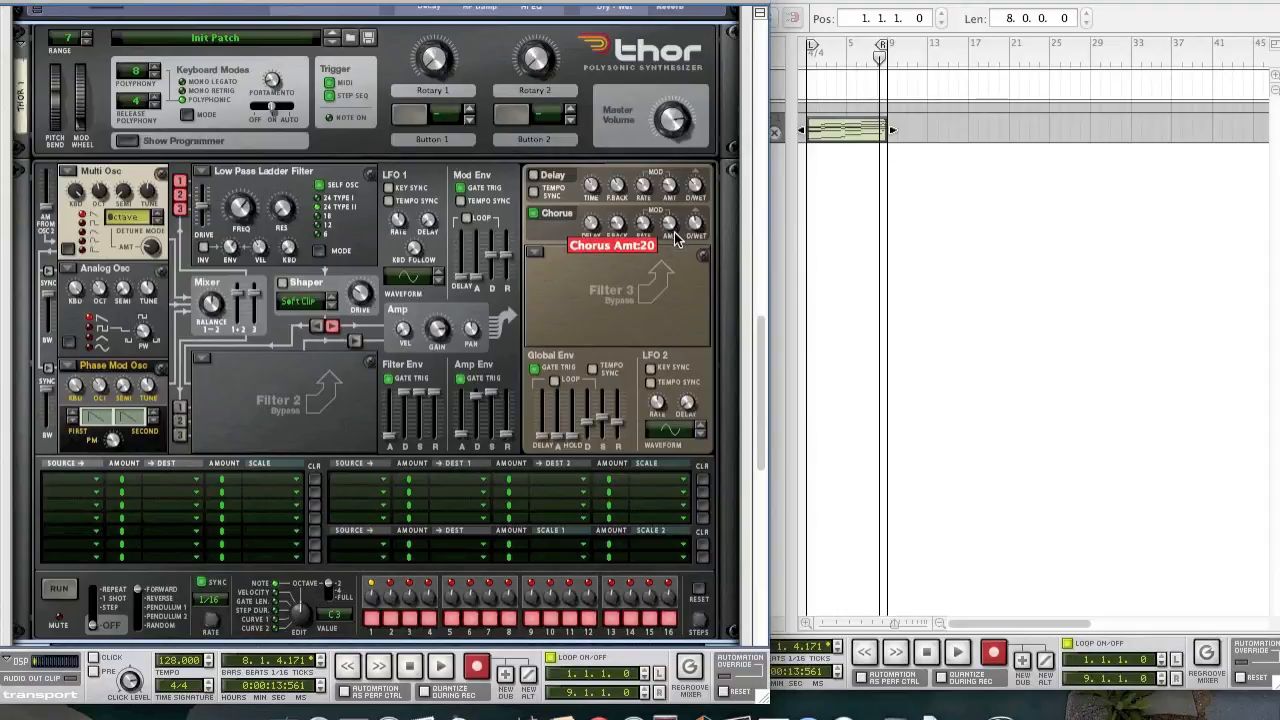
left_click_drag(697, 231, 699, 237)
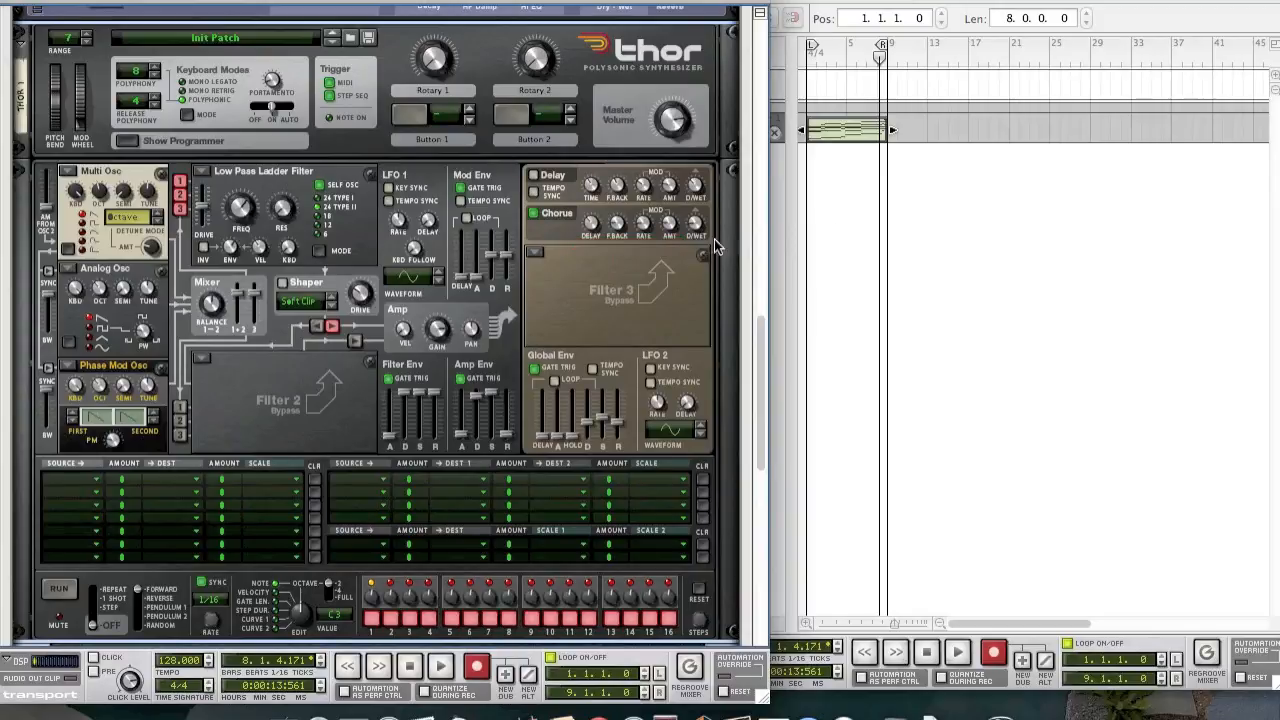
Play the loop from the start of the sequence and bring the rack with the Thor synthesizer back to the front.
left_click(853, 230)
left_click_drag(879, 57, 744, 43)
key("space")
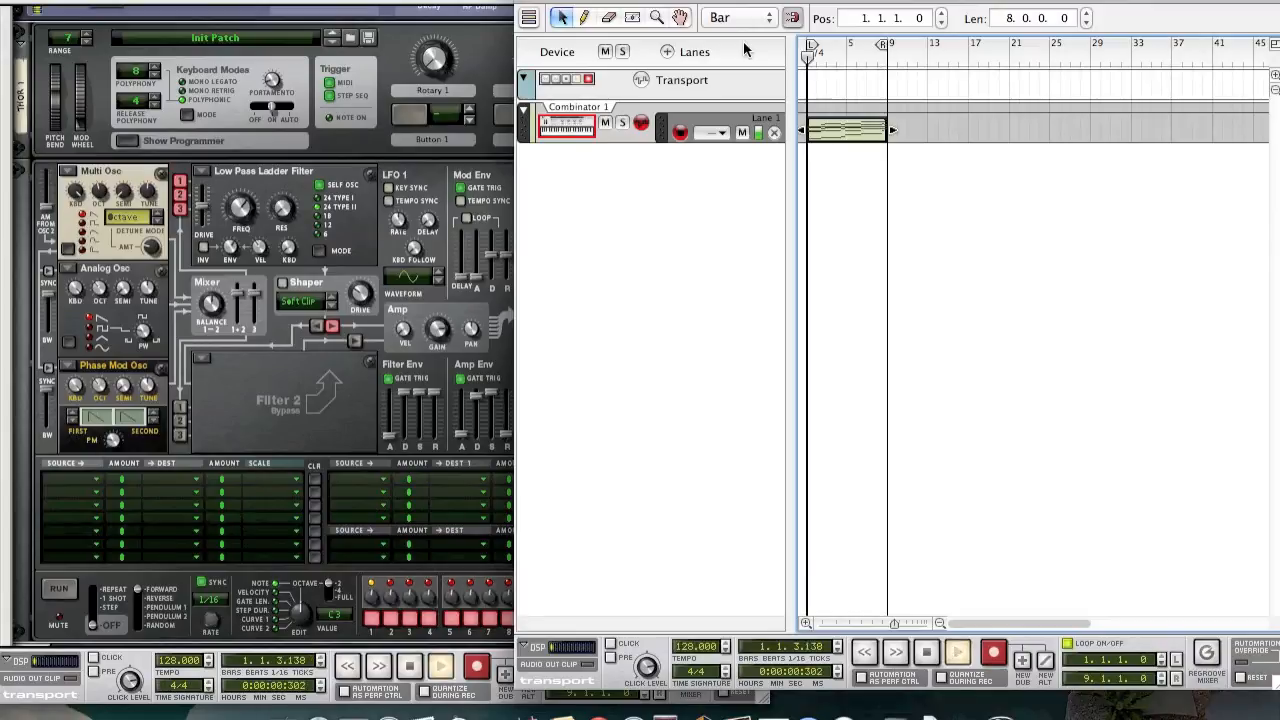
left_click(340, 390)
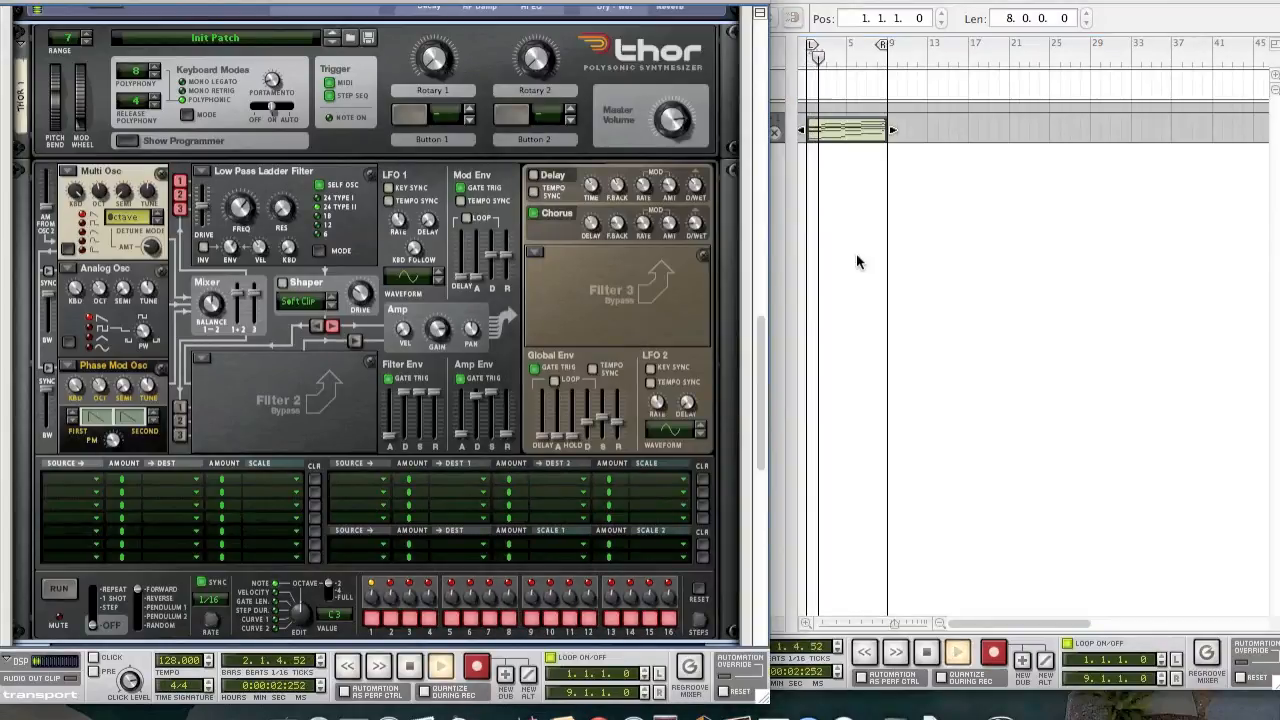
Set Thor's Chorus dry/wet to 12 while the loop plays, return to the Combinator's controls and stop playback.
mouse_move(672, 233)
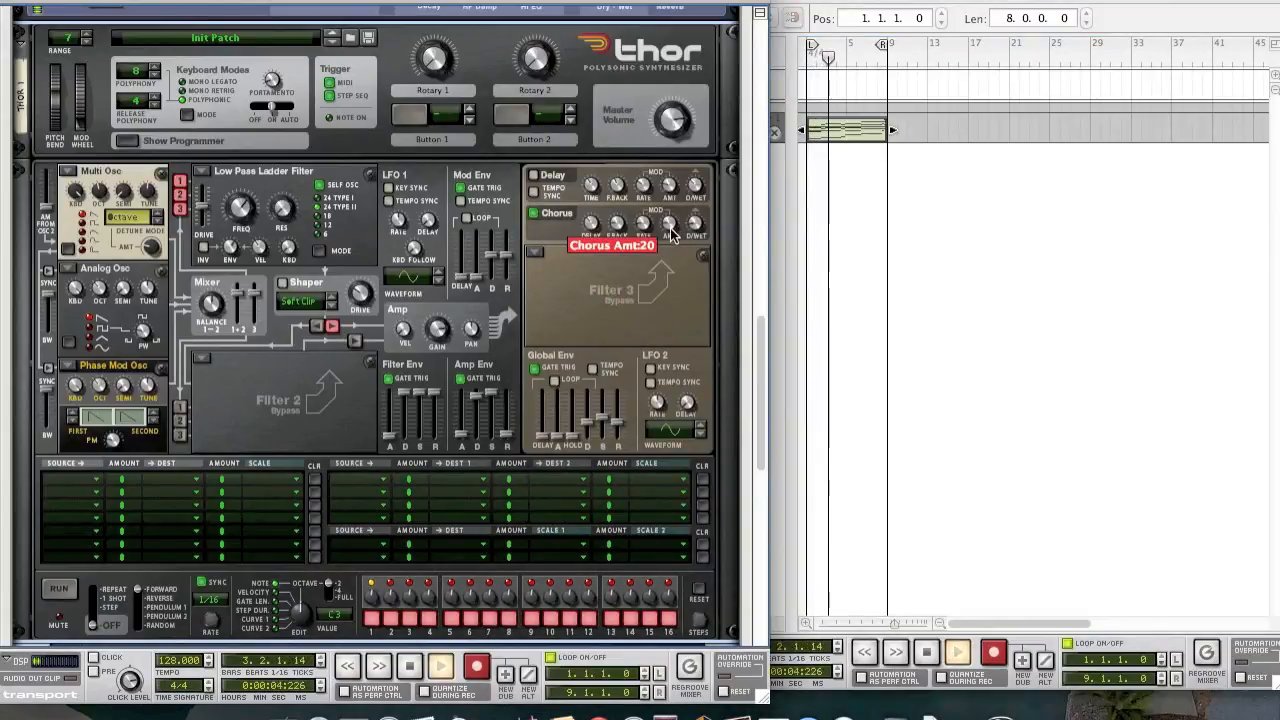
left_click_drag(671, 232, 695, 233)
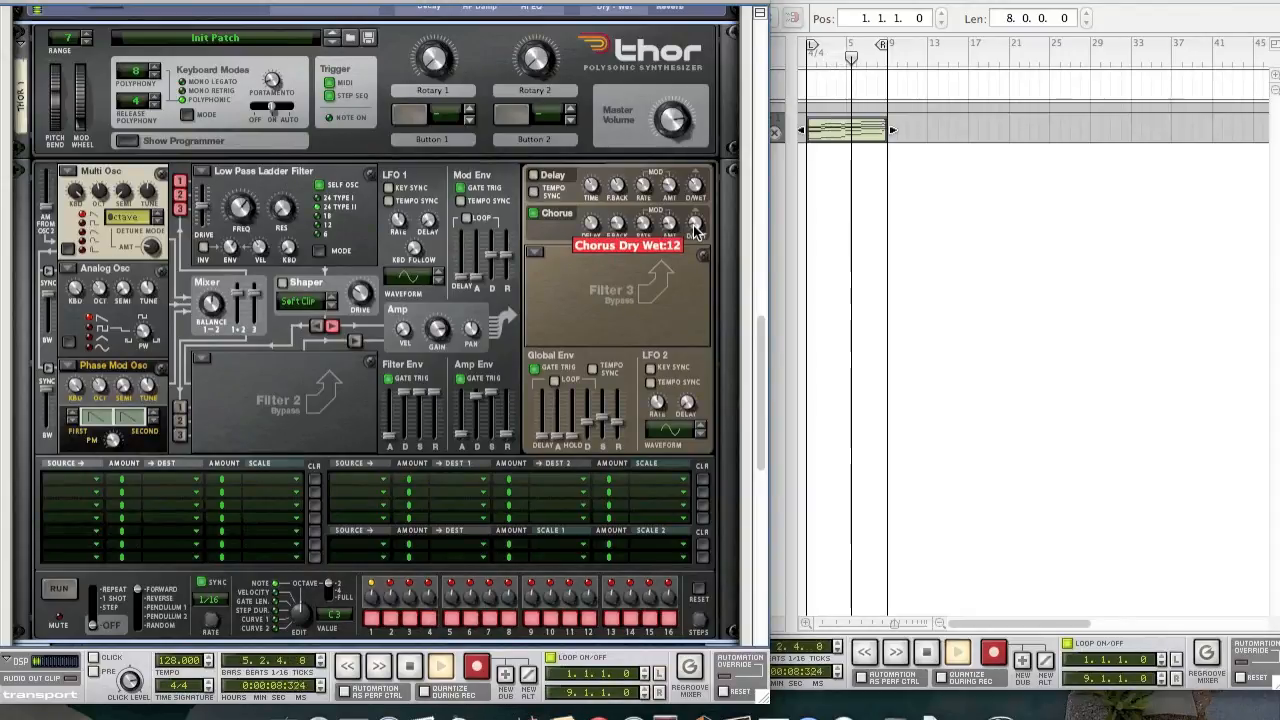
scroll(320, 393, "up", 10)
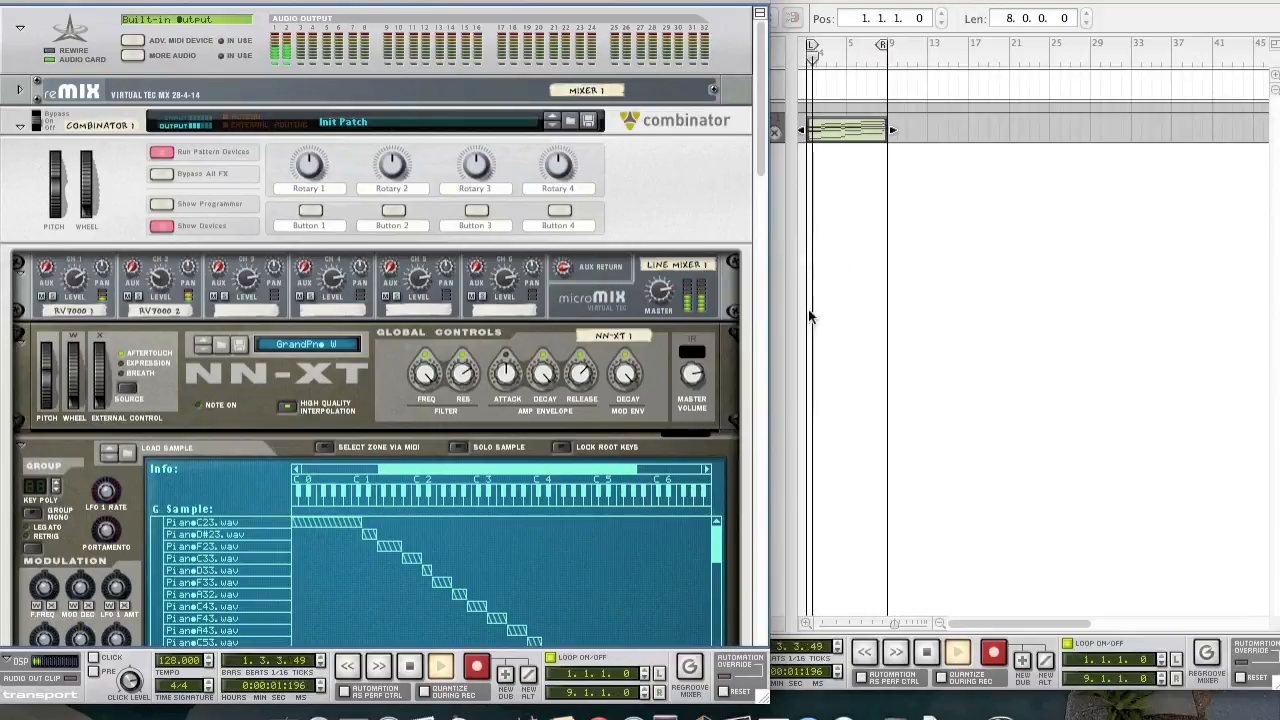
key("space")
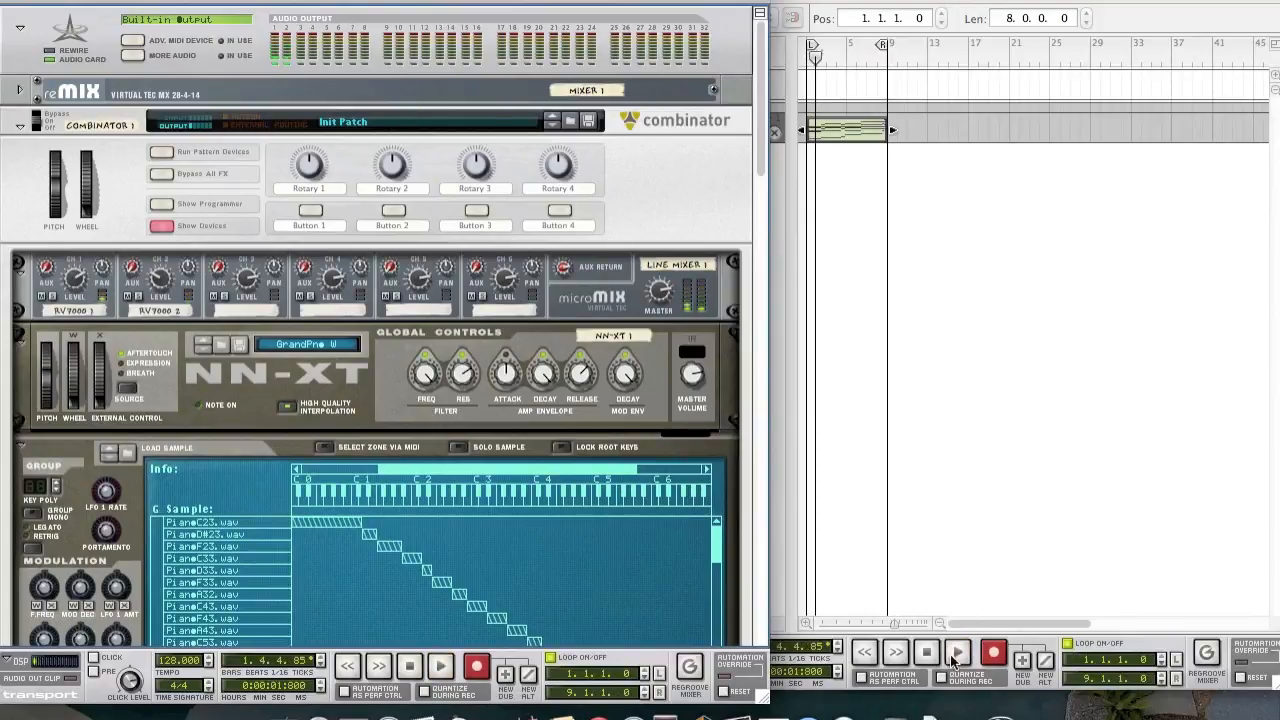